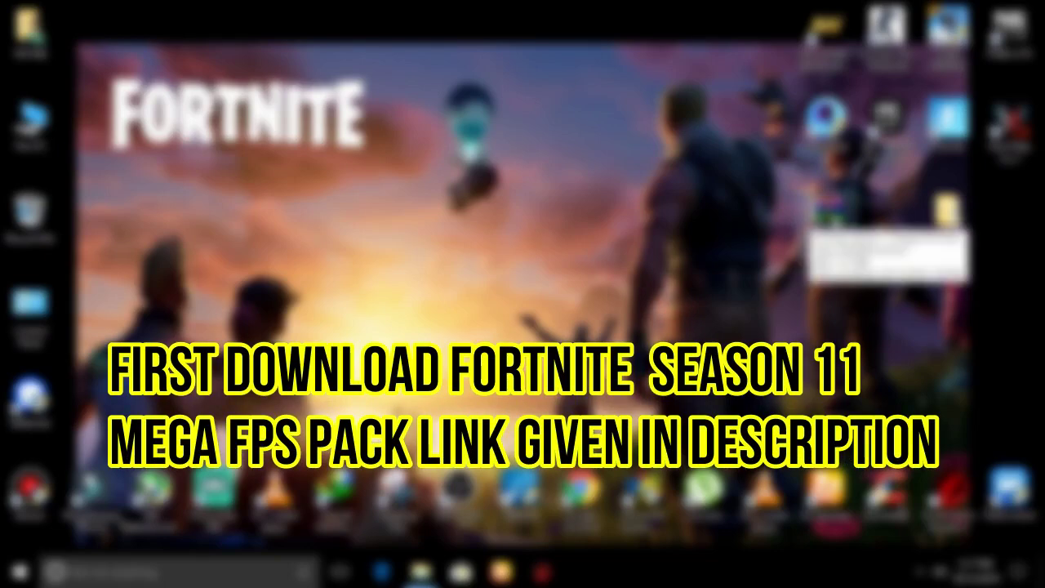
# Extract the Fortnite Season 11 Mega FPS Pack archive onto the desktop, replacing all existing files
pyautogui.click(832, 218)
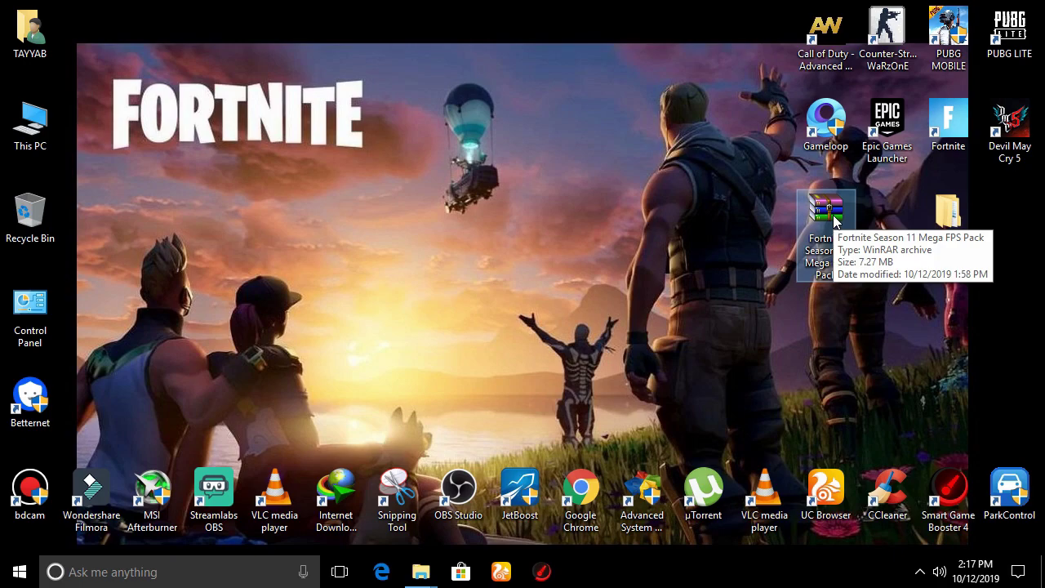
pyautogui.rightClick(835, 216)
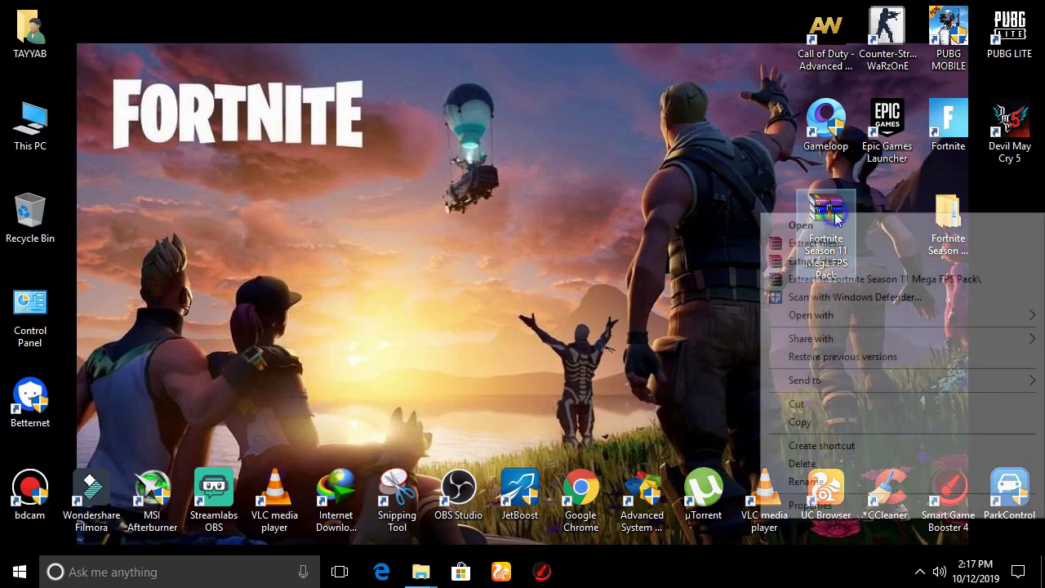
pyautogui.click(830, 258)
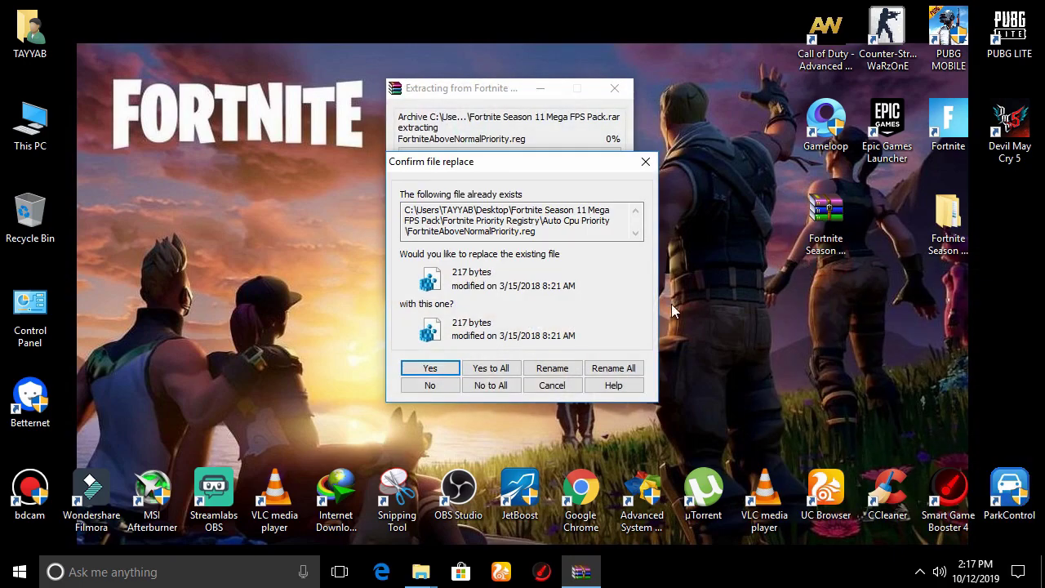
pyautogui.click(494, 368)
# Open the extracted pack's Fps Pack Season 11 folder and go to Nvidia Graphics Card Fps Booster Pack under Fps Booster Pack Nvidia Users
pyautogui.doubleClick(950, 236)
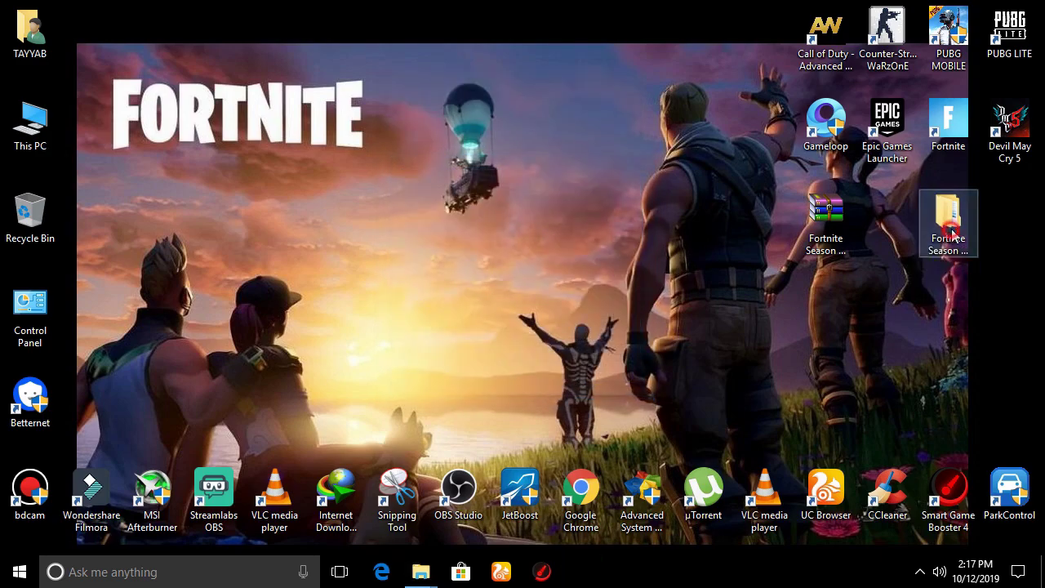
pyautogui.doubleClick(237, 122)
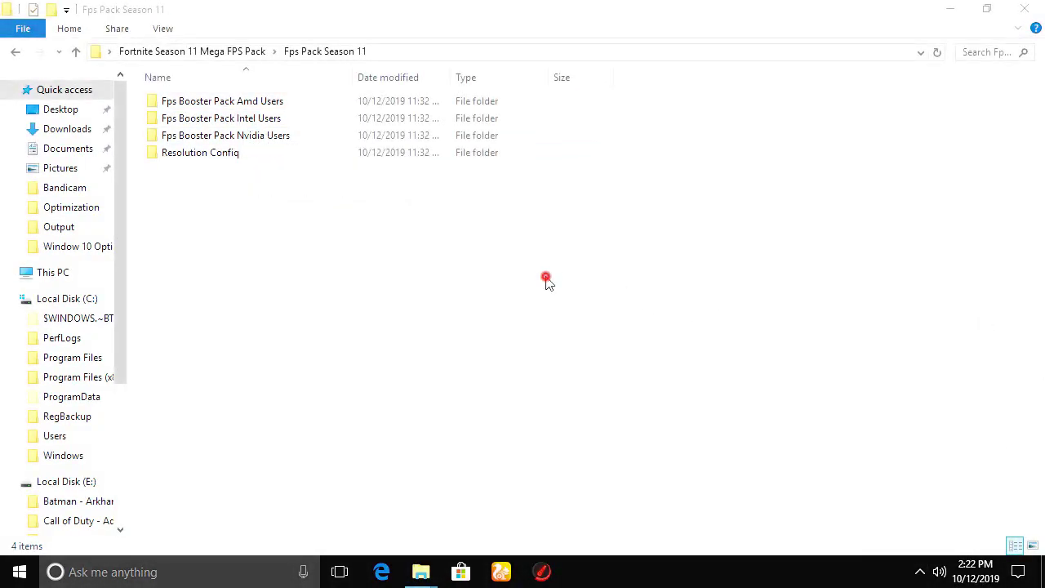
pyautogui.click(237, 140)
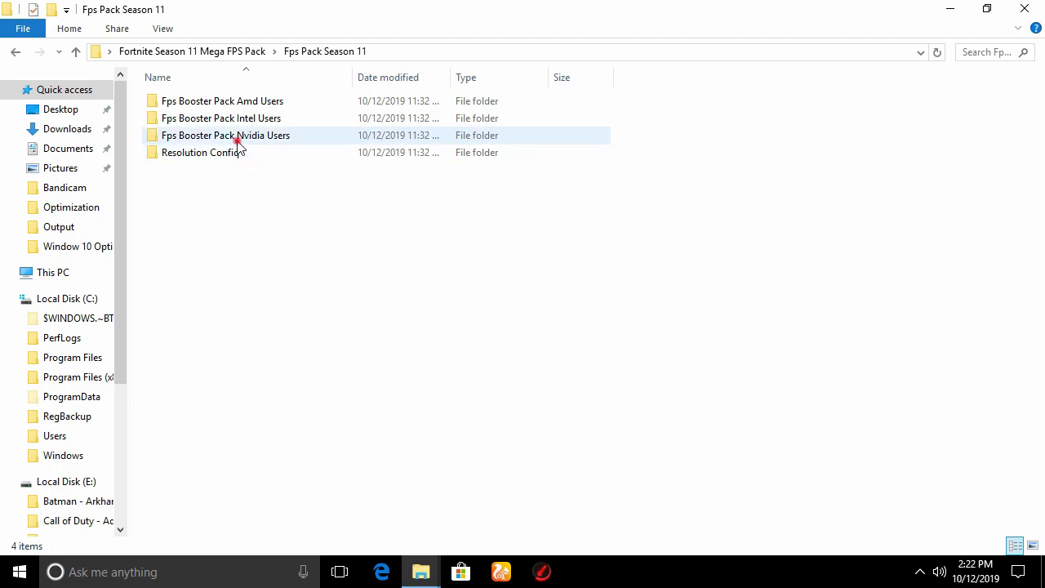
pyautogui.doubleClick(237, 141)
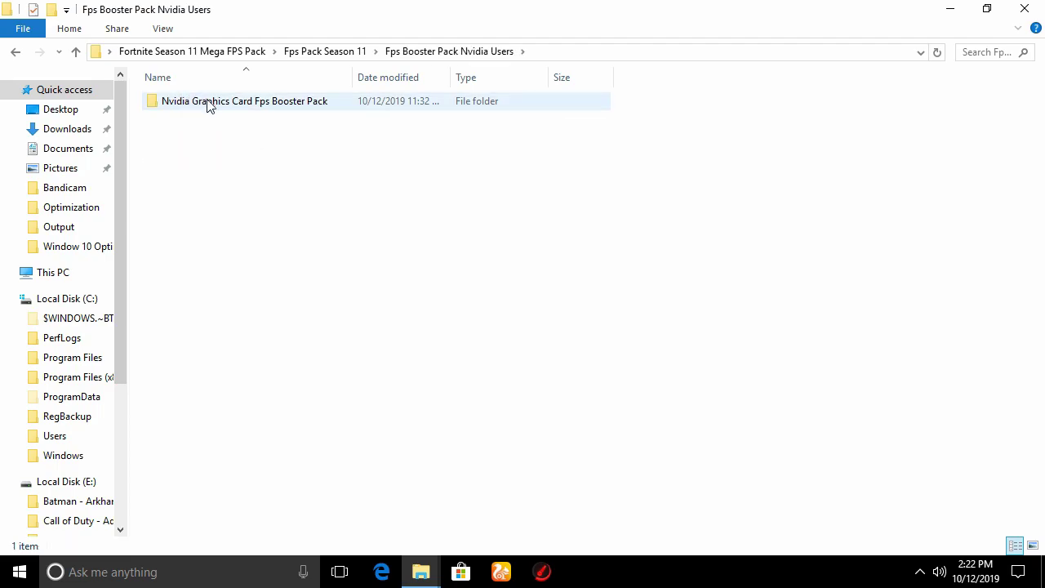
pyautogui.doubleClick(208, 102)
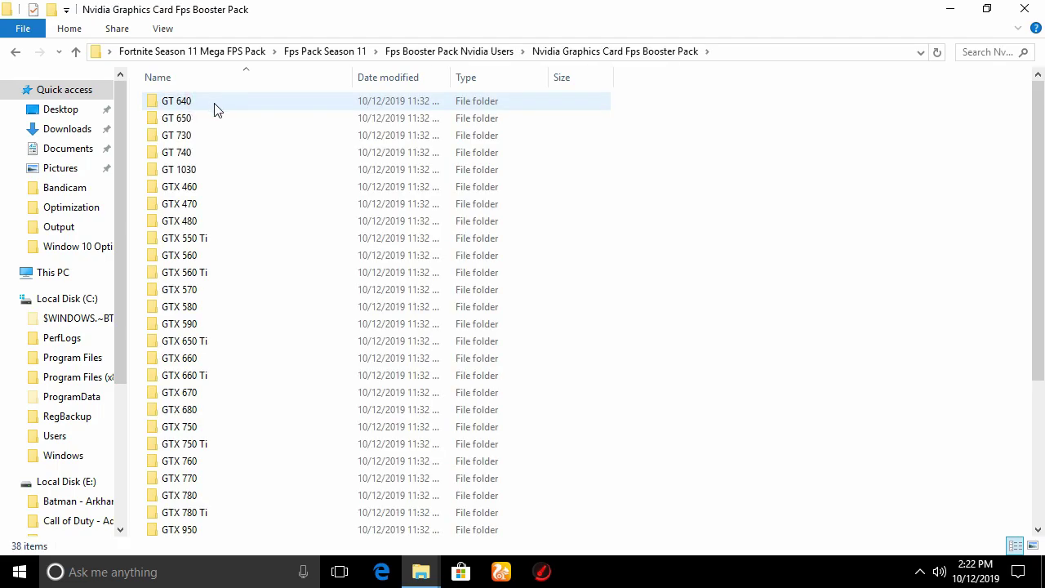
# Copy the GameUserSettings file from the Medium Normal folder of the GTX 950 presets
pyautogui.scroll(-4, 182, 289)
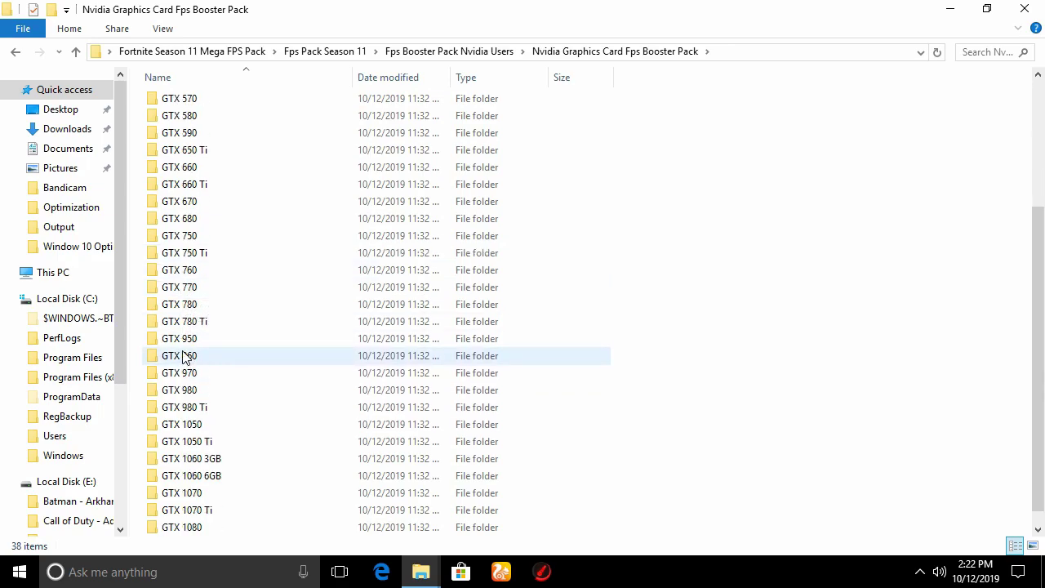
pyautogui.doubleClick(194, 339)
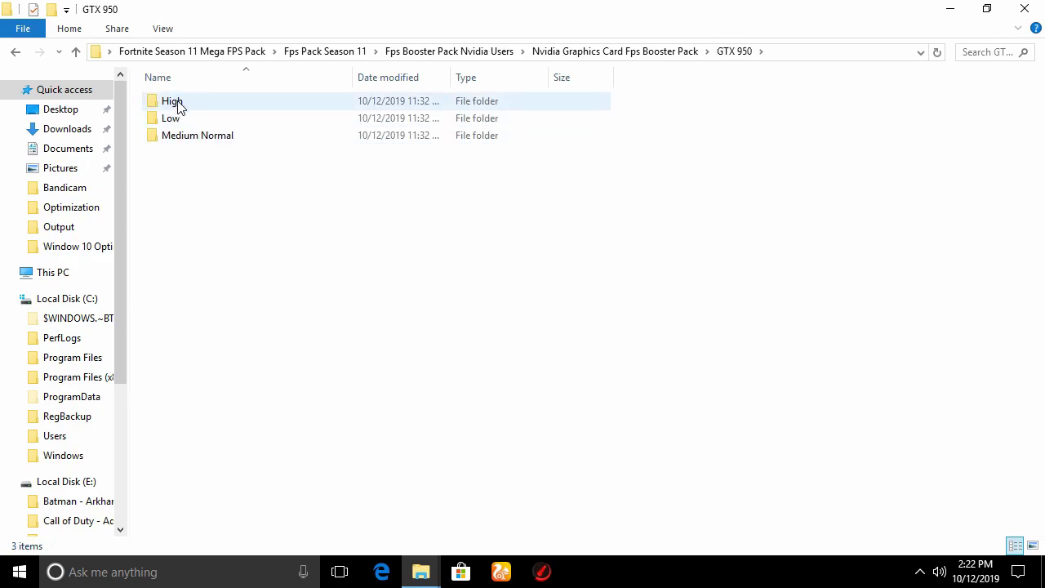
pyautogui.doubleClick(197, 137)
pyautogui.click(205, 106)
pyautogui.rightClick(206, 104)
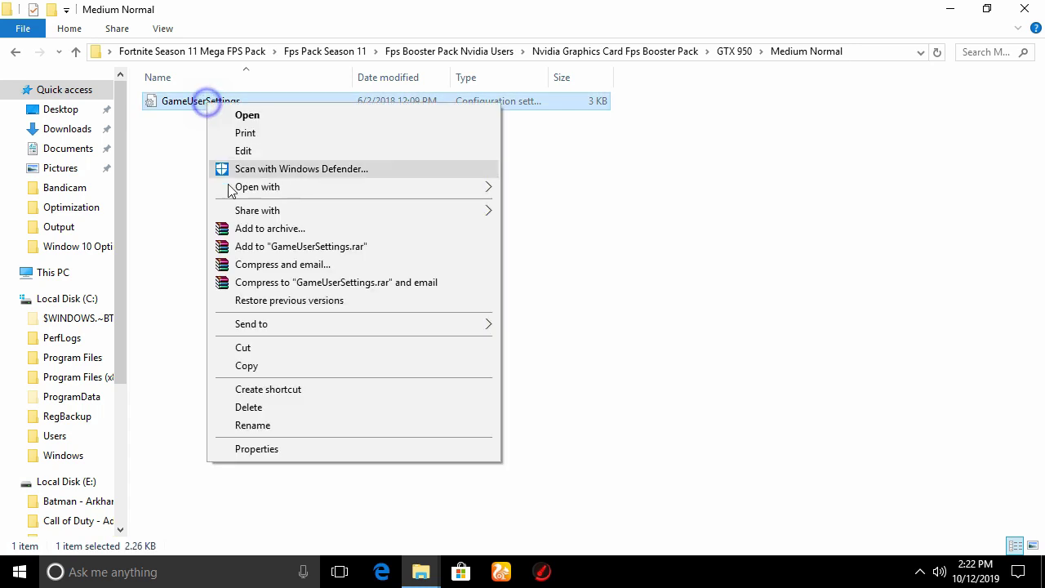
pyautogui.click(270, 367)
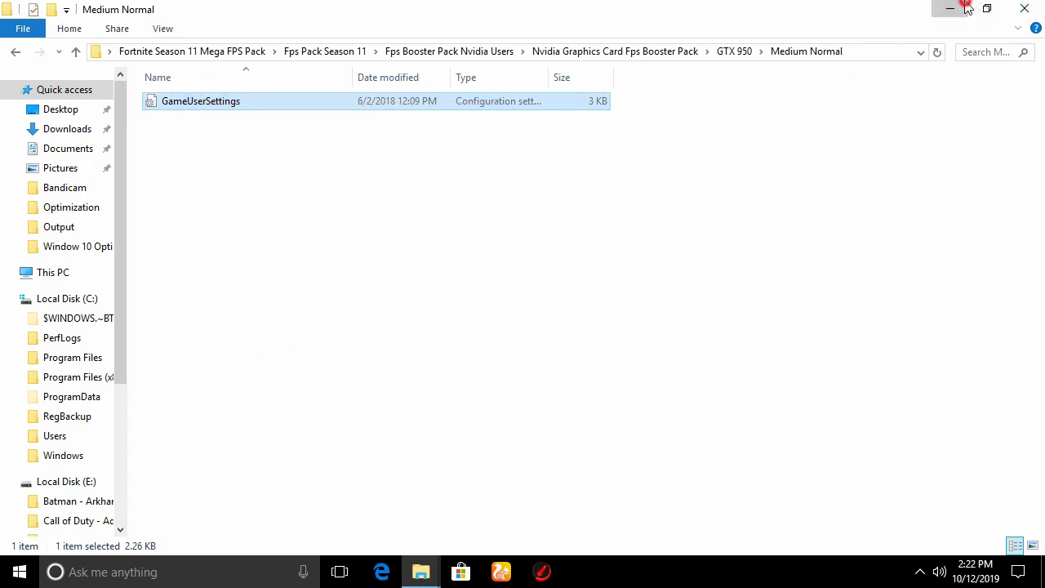
# Minimize the preset folder and open AppData\Local inside the user's profile folder on Local Disk (C:)
pyautogui.click(949, 8)
pyautogui.doubleClick(12, 121)
pyautogui.doubleClick(240, 237)
pyautogui.doubleClick(194, 206)
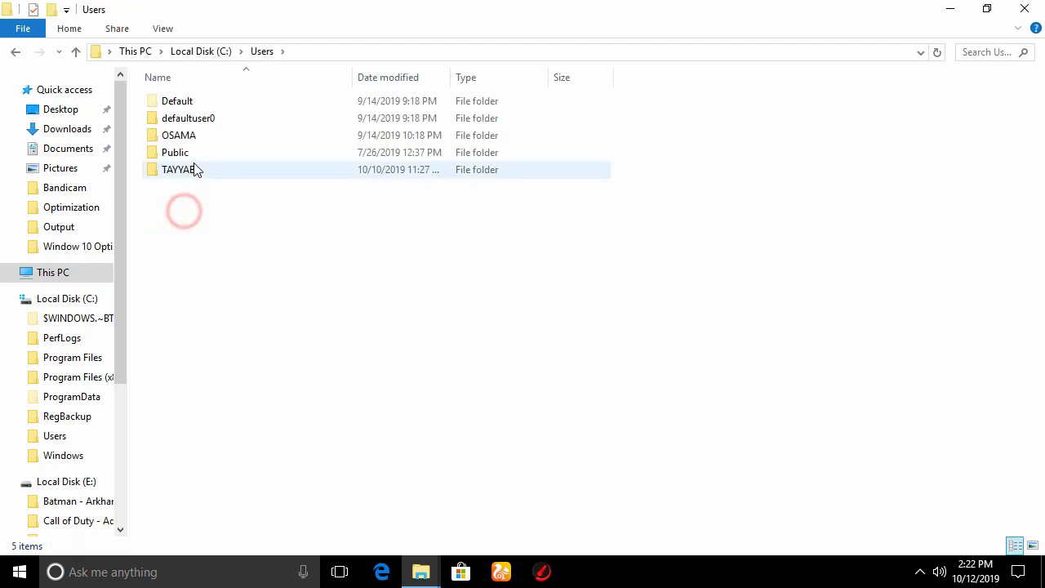
pyautogui.doubleClick(196, 169)
pyautogui.doubleClick(183, 118)
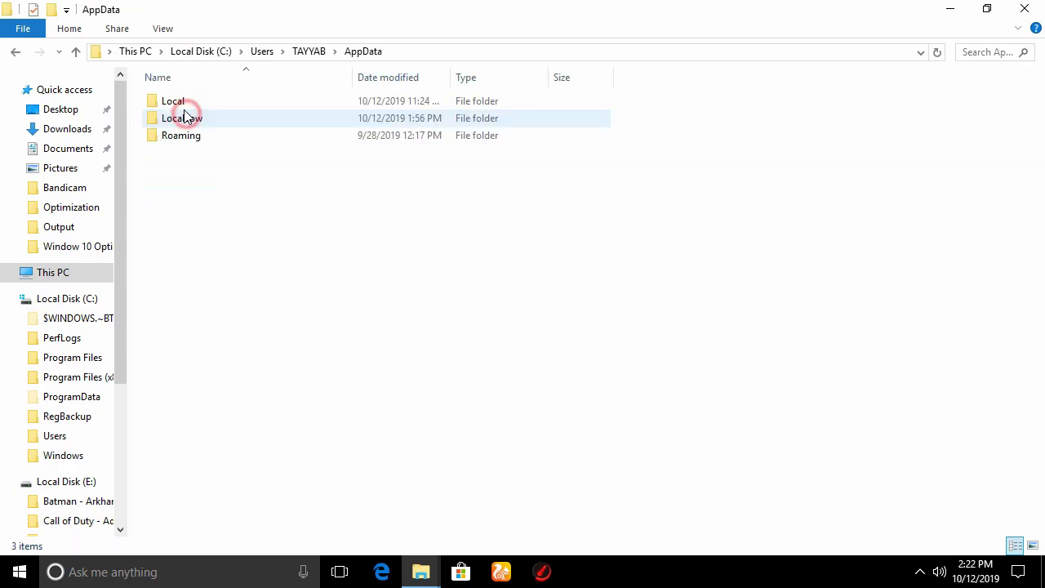
pyautogui.doubleClick(175, 102)
# Open the FortniteGame\Saved\Config\WindowsClient folder
pyautogui.scroll(-4, 178, 143)
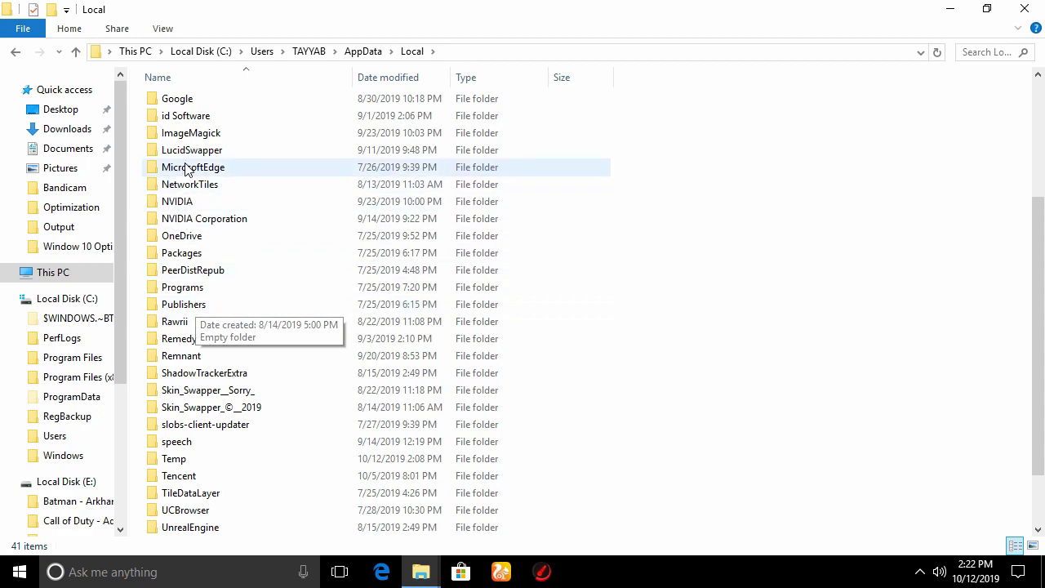
pyautogui.scroll(2, 217, 277)
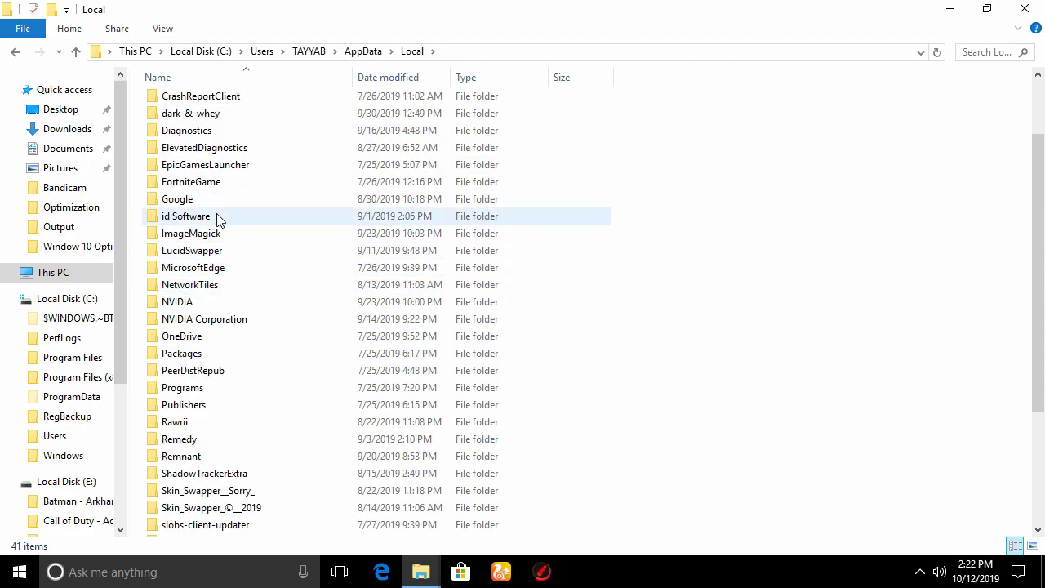
pyautogui.doubleClick(198, 184)
pyautogui.doubleClick(196, 98)
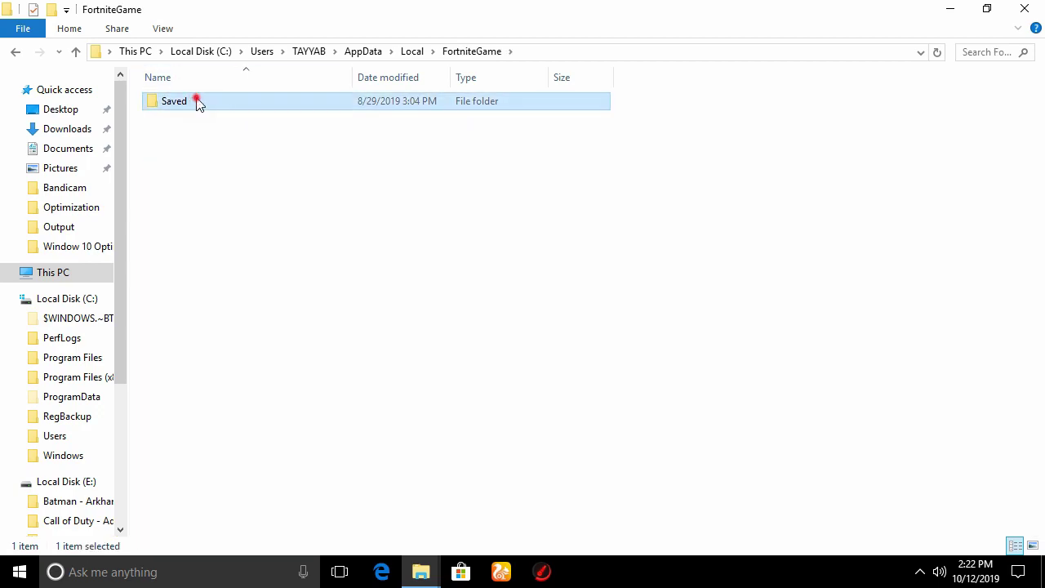
pyautogui.doubleClick(176, 119)
pyautogui.doubleClick(196, 119)
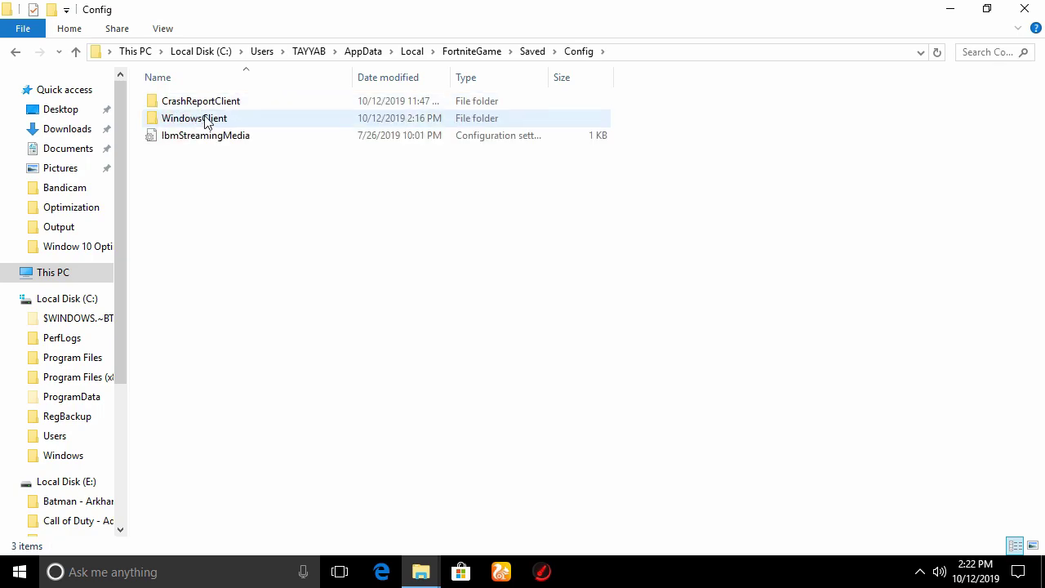
# Paste the copied GameUserSettings file into the WindowsClient folder
pyautogui.rightClick(245, 202)
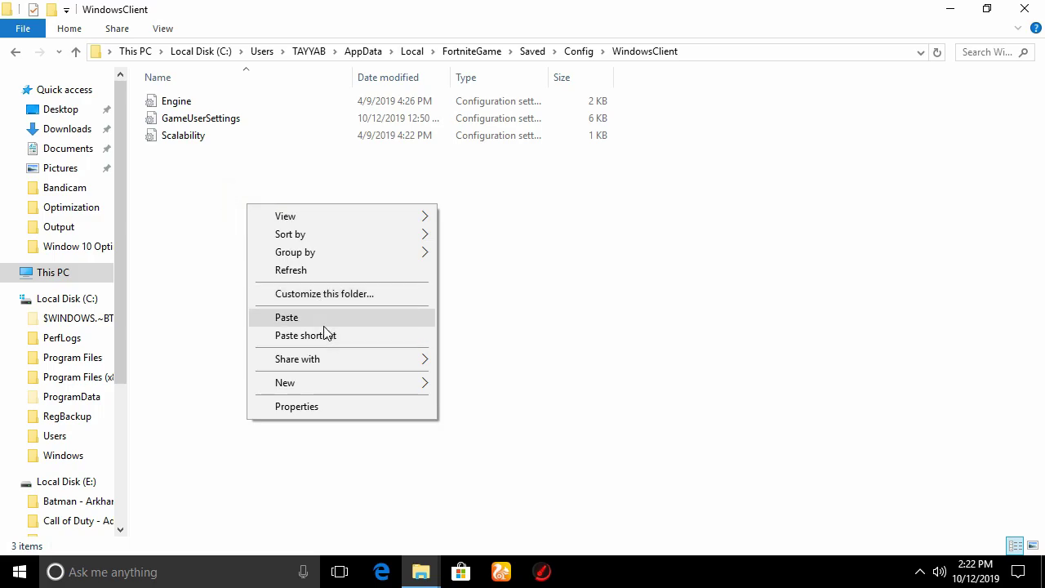
pyautogui.click(312, 320)
pyautogui.click(492, 173)
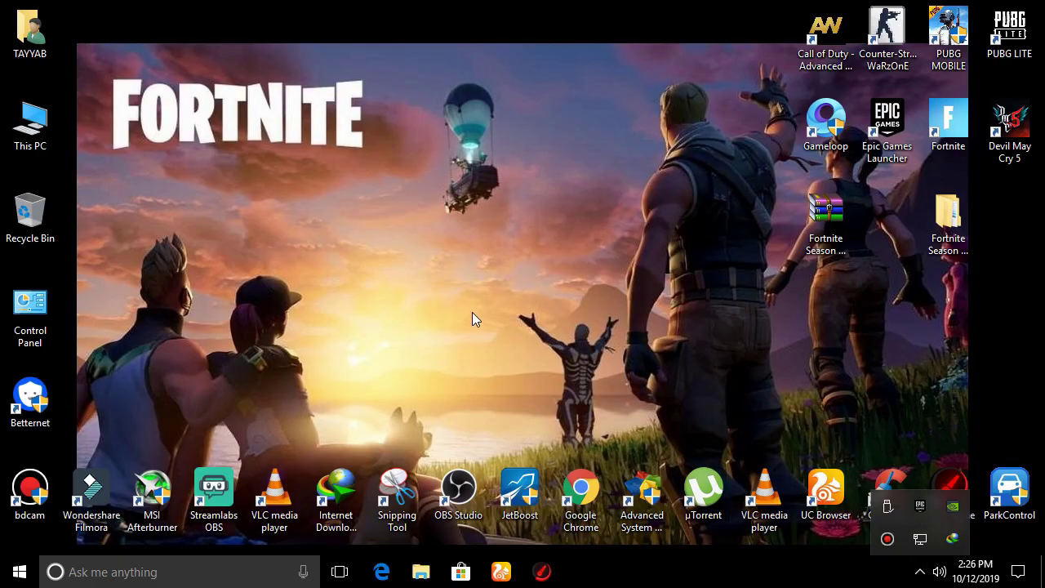
# Open the Programs Killer folder inside Optimization in the desktop's Fortnite Season 11 Mega FPS Pack folder
pyautogui.click(511, 236)
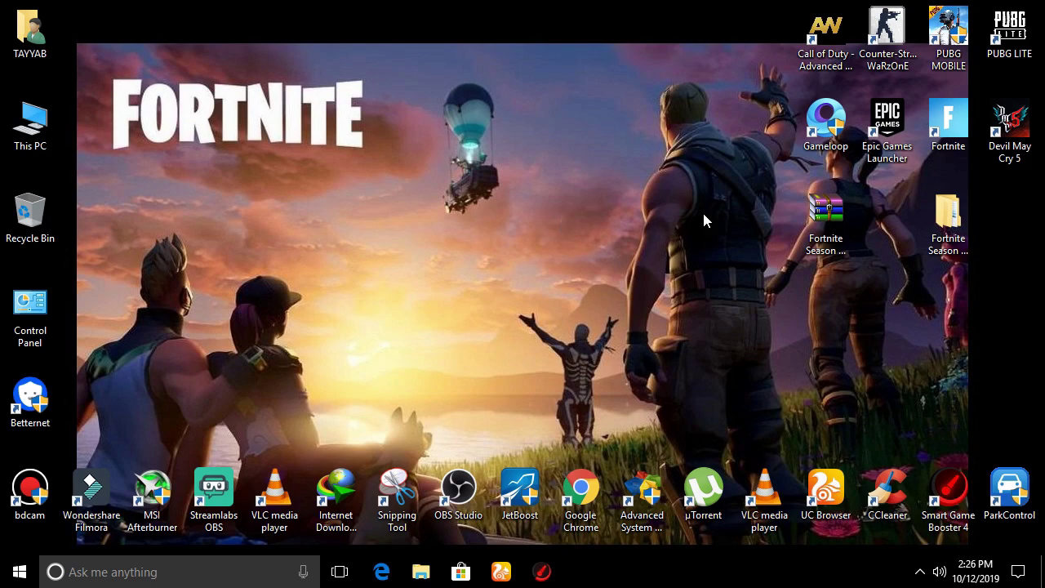
pyautogui.doubleClick(957, 214)
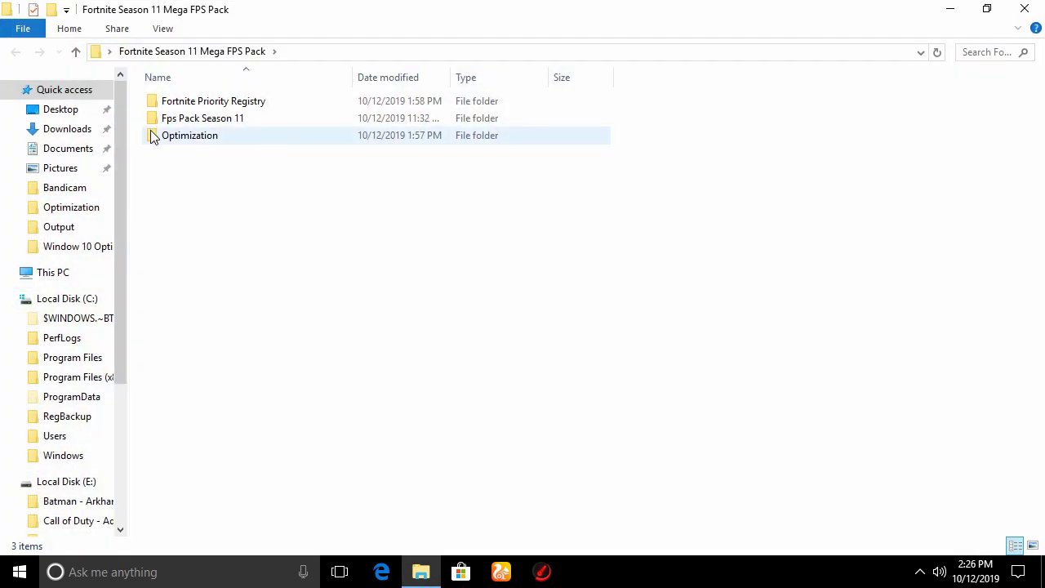
pyautogui.doubleClick(205, 135)
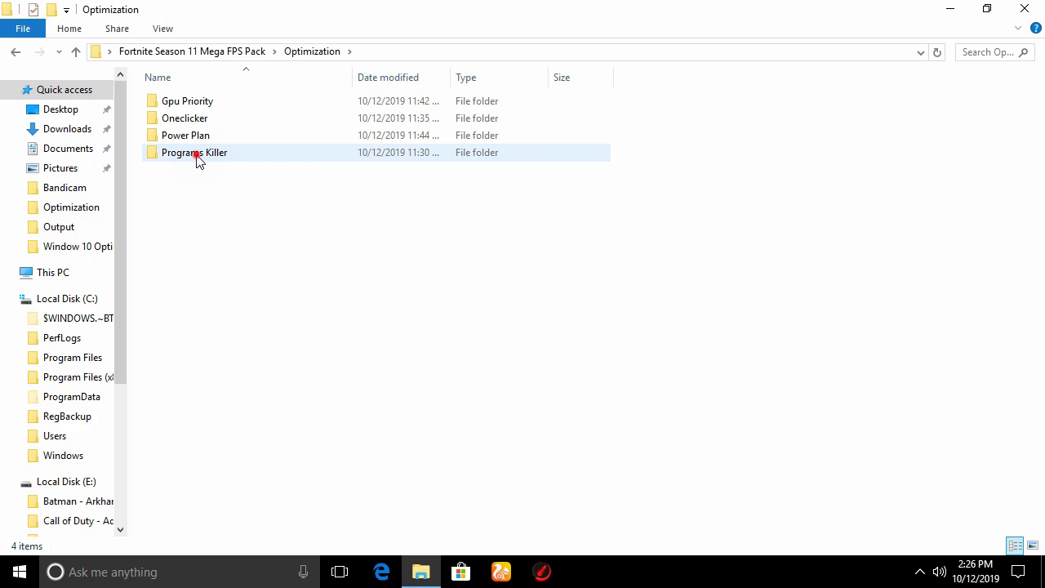
pyautogui.doubleClick(196, 155)
# Copy the kill batch file and the TimerResolution application together
pyautogui.click(190, 120)
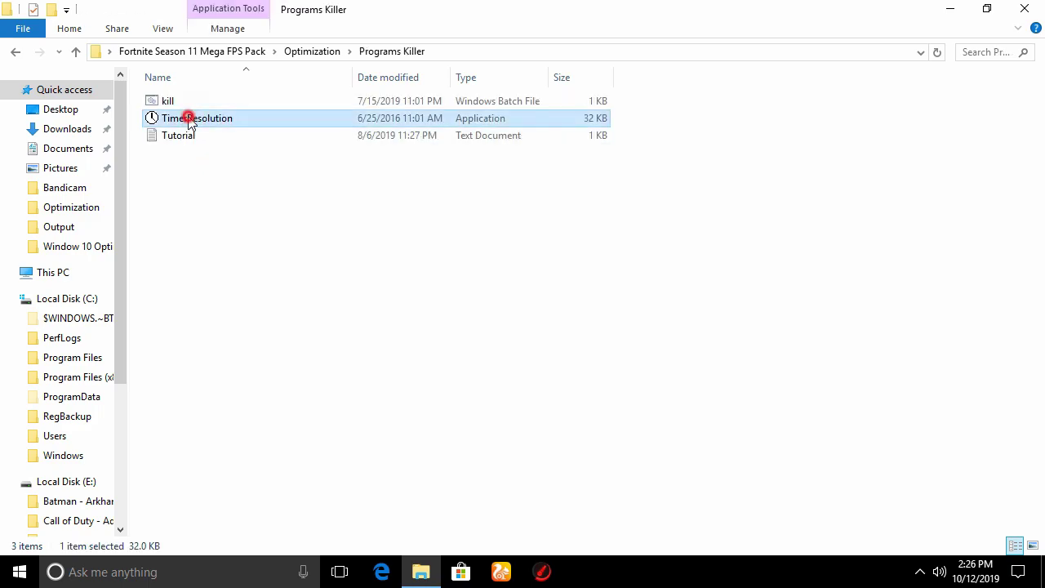
pyautogui.click(179, 101)
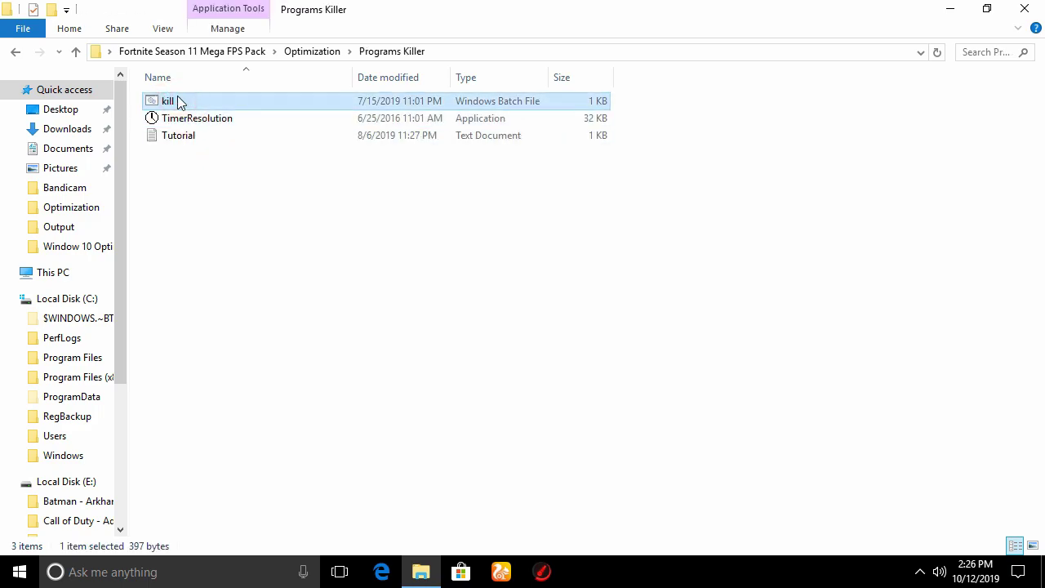
pyautogui.moveTo(653, 90); pyautogui.dragTo(597, 123)
pyautogui.rightClick(601, 111)
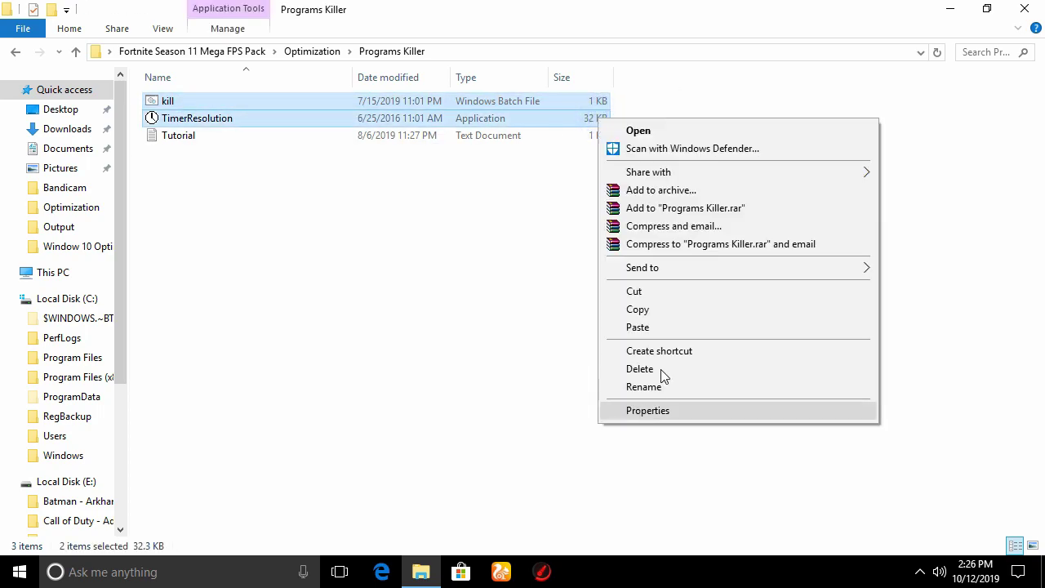
pyautogui.click(674, 312)
# Open the Tutorial text file and highlight the Startup folder path given in its first line
pyautogui.doubleClick(186, 141)
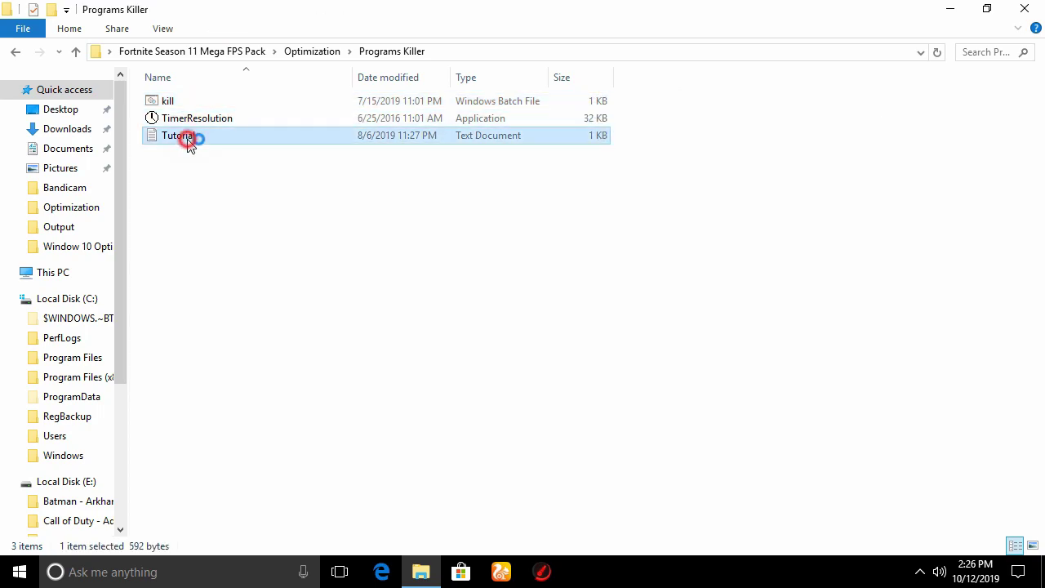
pyautogui.moveTo(104, 106); pyautogui.dragTo(941, 234)
pyautogui.click(691, 138)
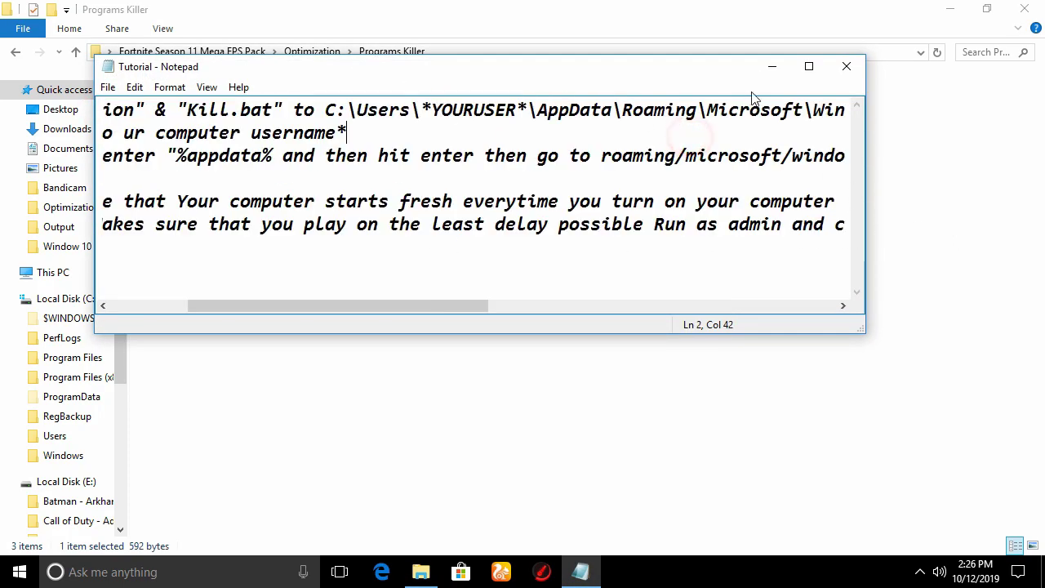
pyautogui.moveTo(327, 109); pyautogui.dragTo(911, 113)
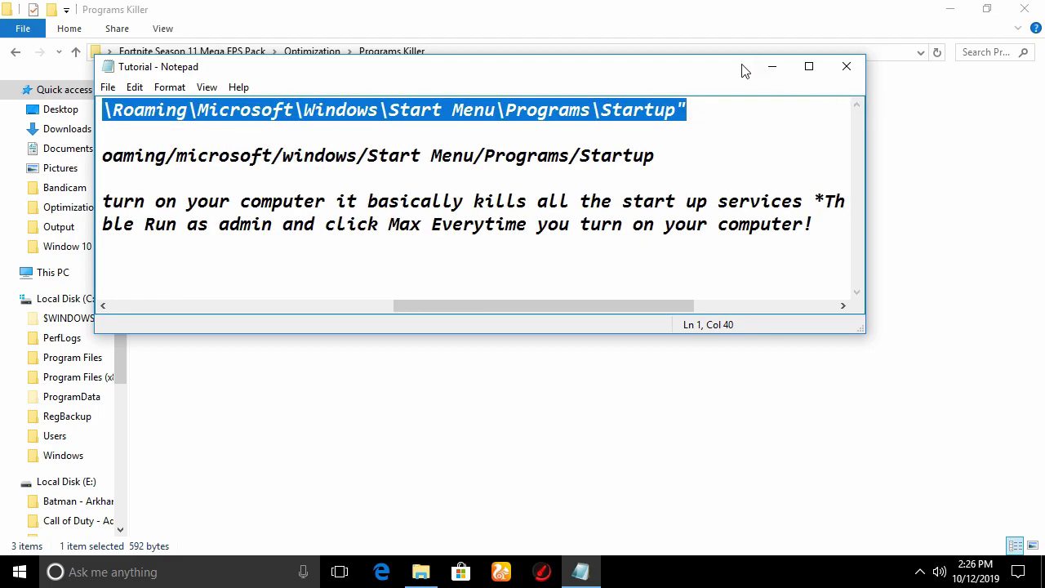
# Minimize the Tutorial and Programs Killer windows, and open the current account's AppData folder under Users on Local Disk (C:)
pyautogui.click(771, 68)
pyautogui.click(951, 8)
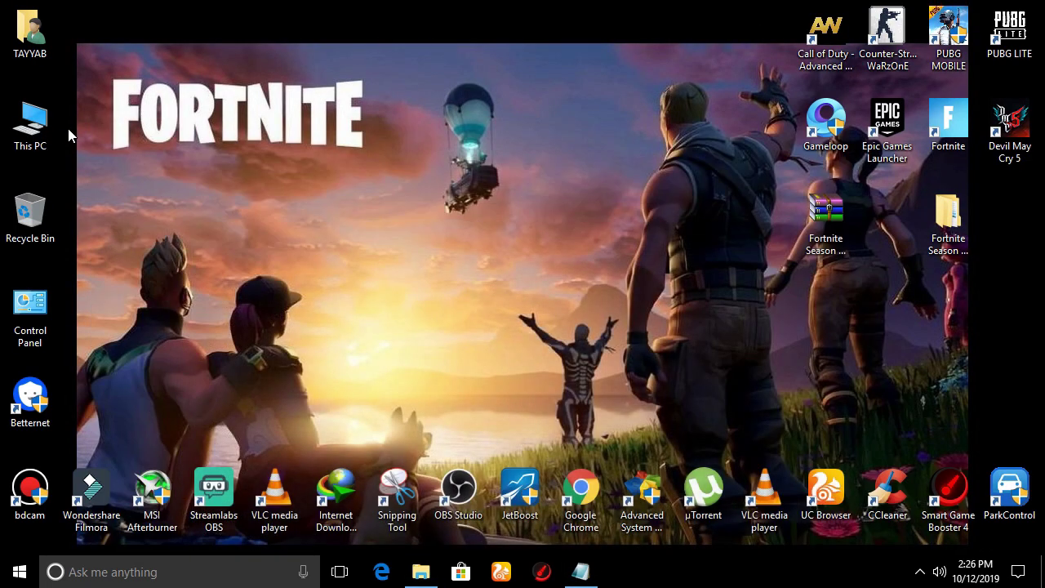
pyautogui.doubleClick(30, 123)
pyautogui.doubleClick(230, 232)
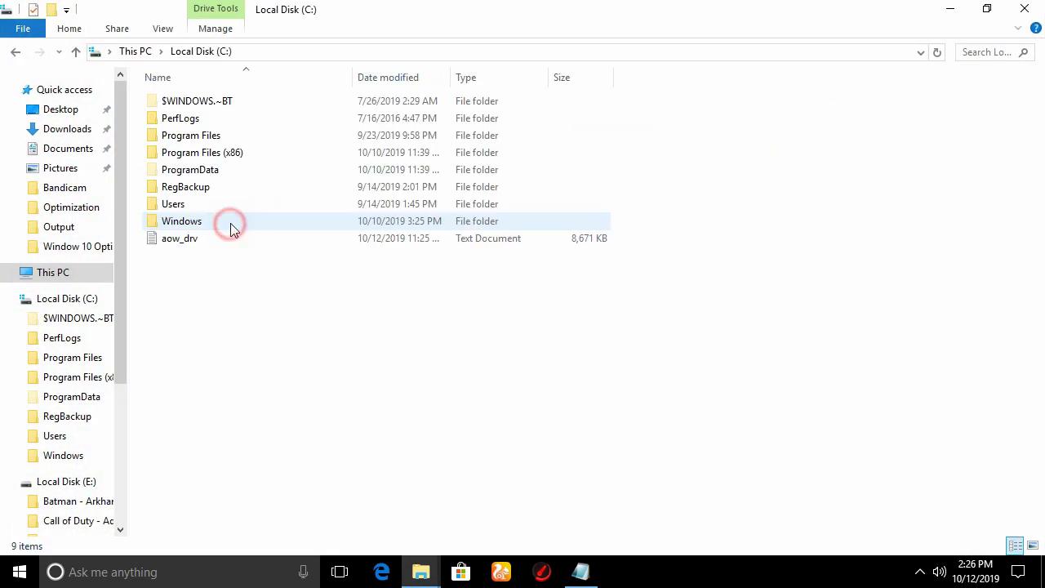
pyautogui.doubleClick(178, 204)
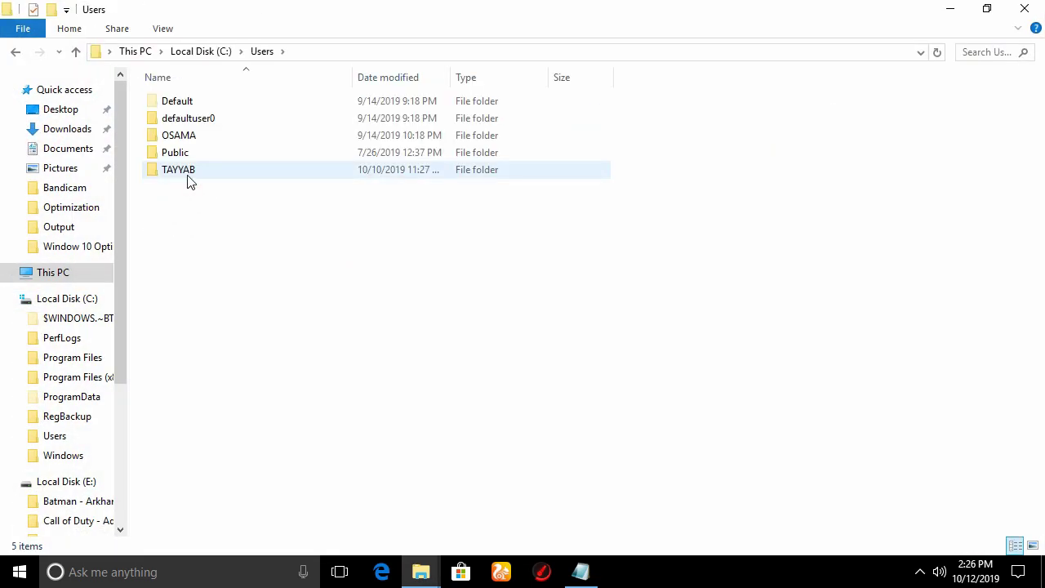
pyautogui.doubleClick(187, 177)
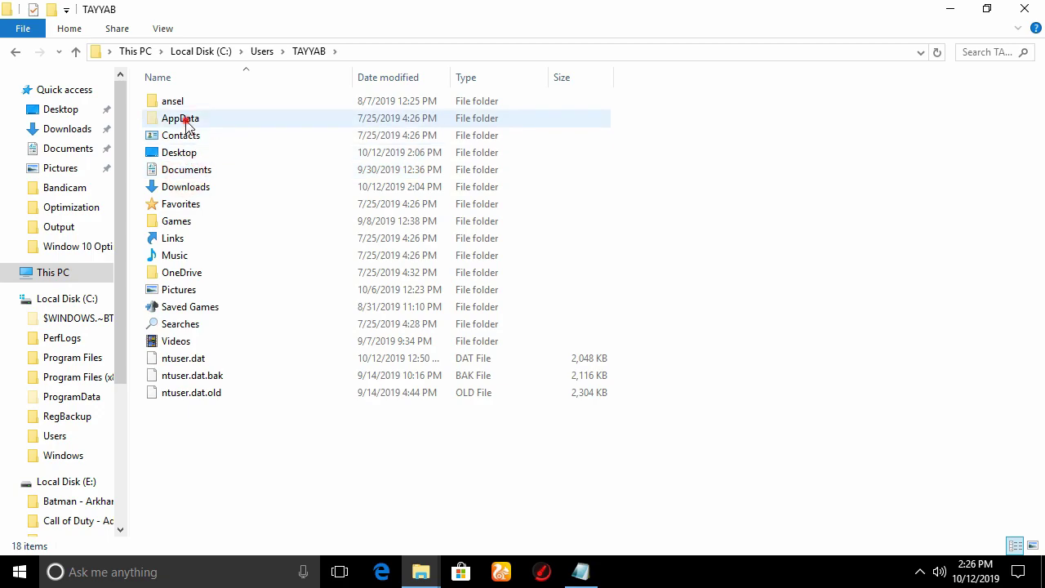
pyautogui.doubleClick(184, 119)
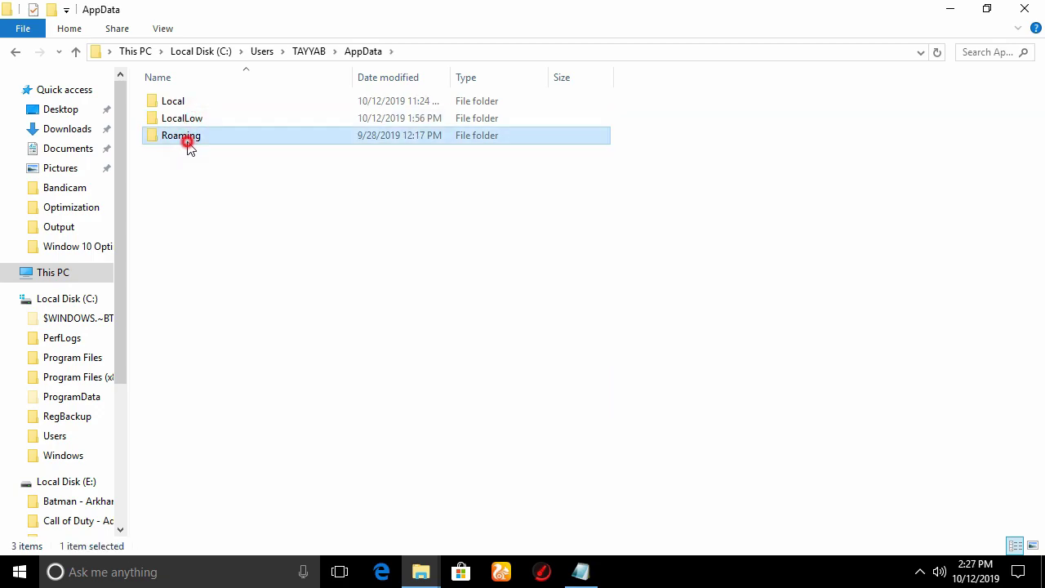
# Open the Startup folder inside AppData at Roaming\Microsoft\Windows\Start Menu\Programs
pyautogui.doubleClick(188, 143)
pyautogui.doubleClick(194, 308)
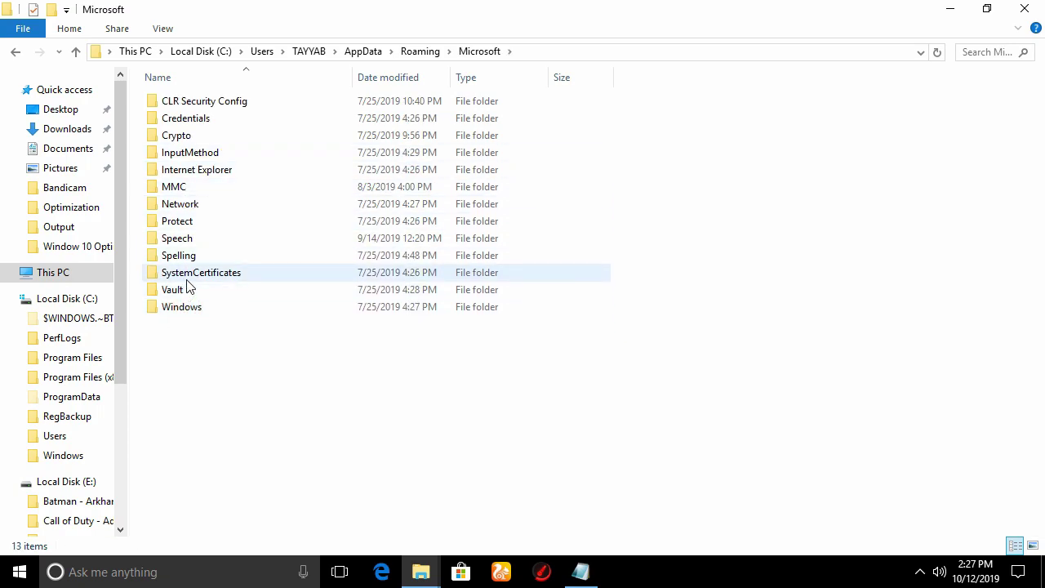
pyautogui.doubleClick(191, 309)
pyautogui.doubleClick(196, 222)
pyautogui.doubleClick(181, 101)
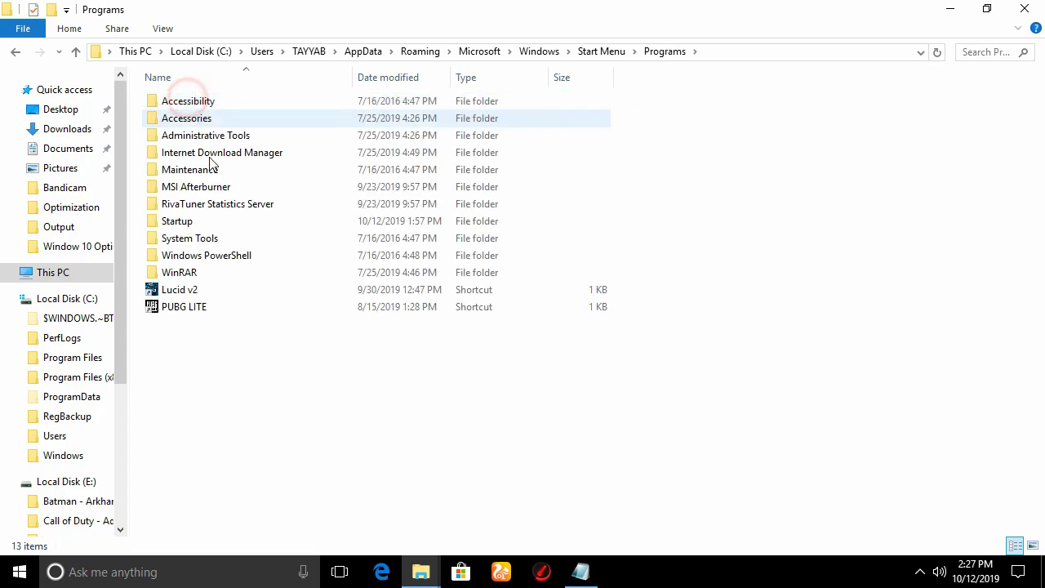
pyautogui.doubleClick(180, 222)
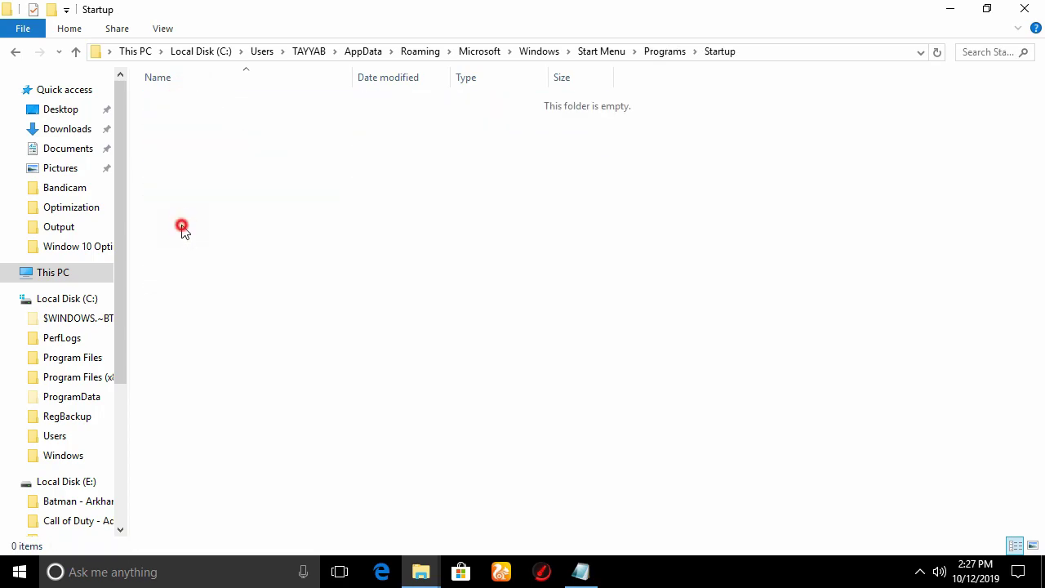
# Paste the copied kill batch file and TimerResolution application into the Startup folder
pyautogui.rightClick(207, 115)
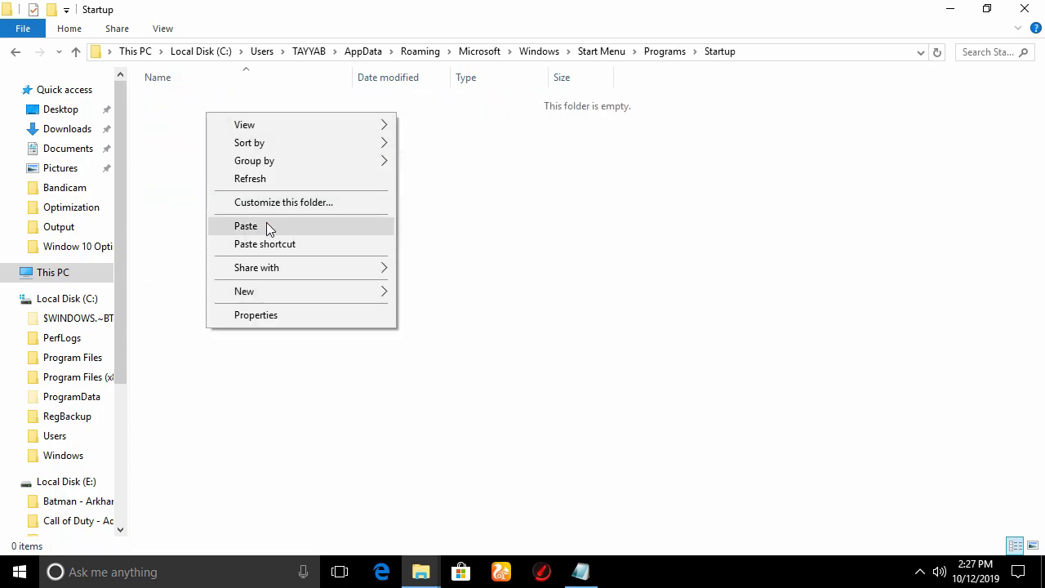
pyautogui.click(270, 225)
pyautogui.click(290, 167)
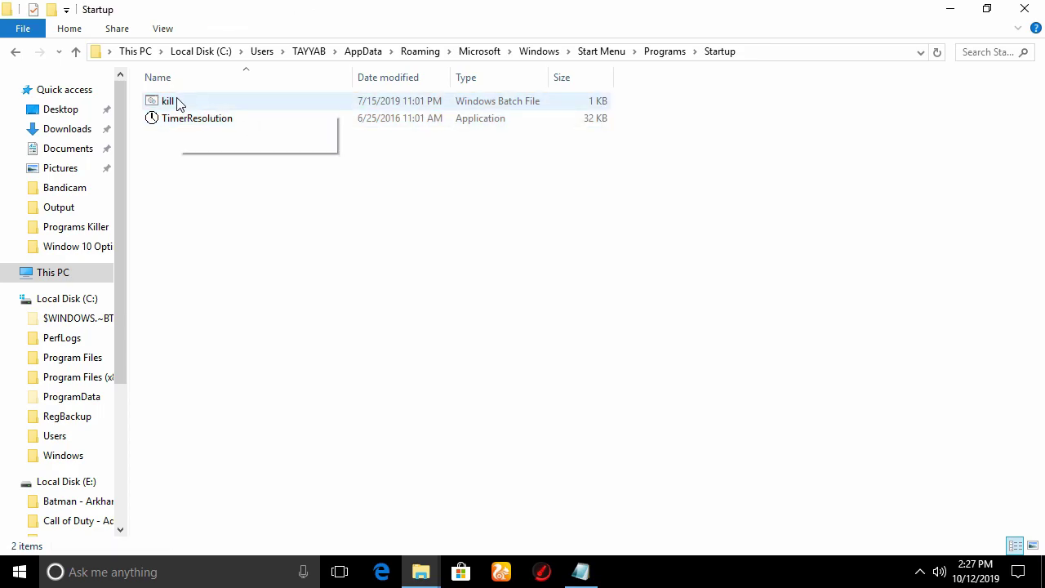
# Run the kill batch file, and set the timer resolution to Maximum in TimerResolution before closing it
pyautogui.doubleClick(174, 102)
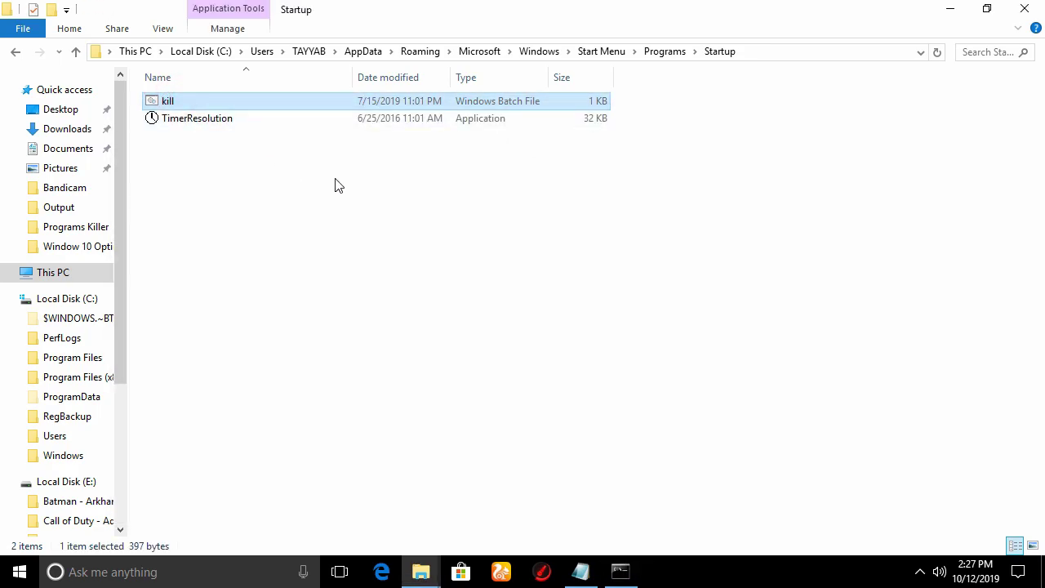
pyautogui.click(232, 120)
pyautogui.doubleClick(231, 120)
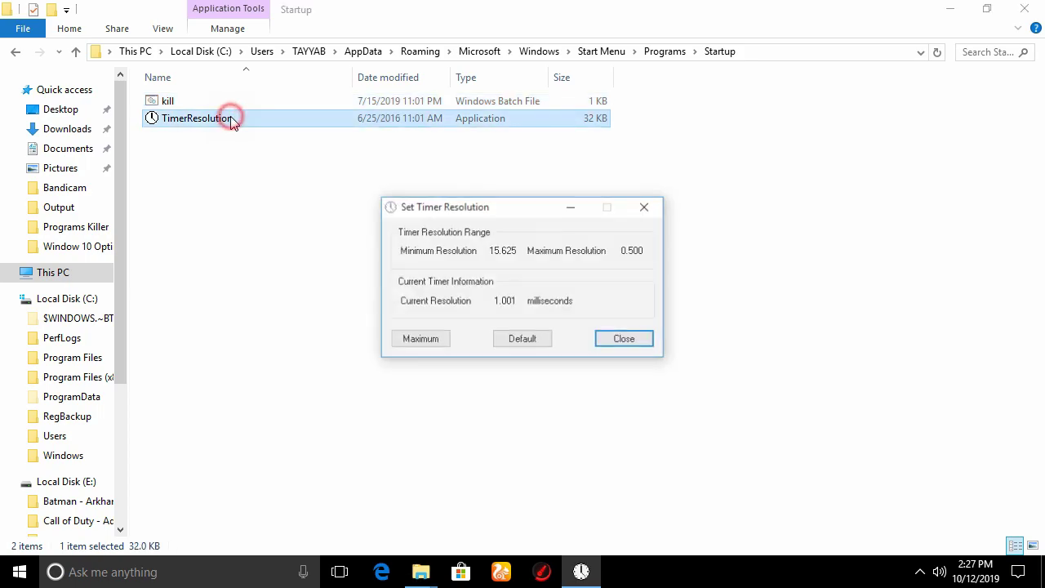
pyautogui.click(435, 343)
pyautogui.click(639, 343)
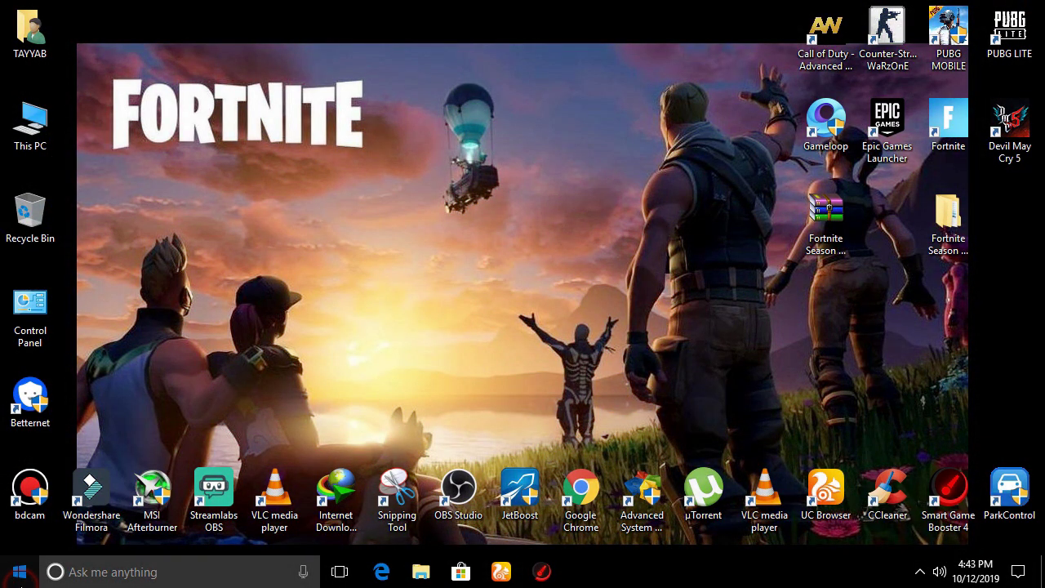
# Launch the Registry Editor with the Run command regedit and allow it to start
pyautogui.click(29, 577)
pyautogui.click(30, 576)
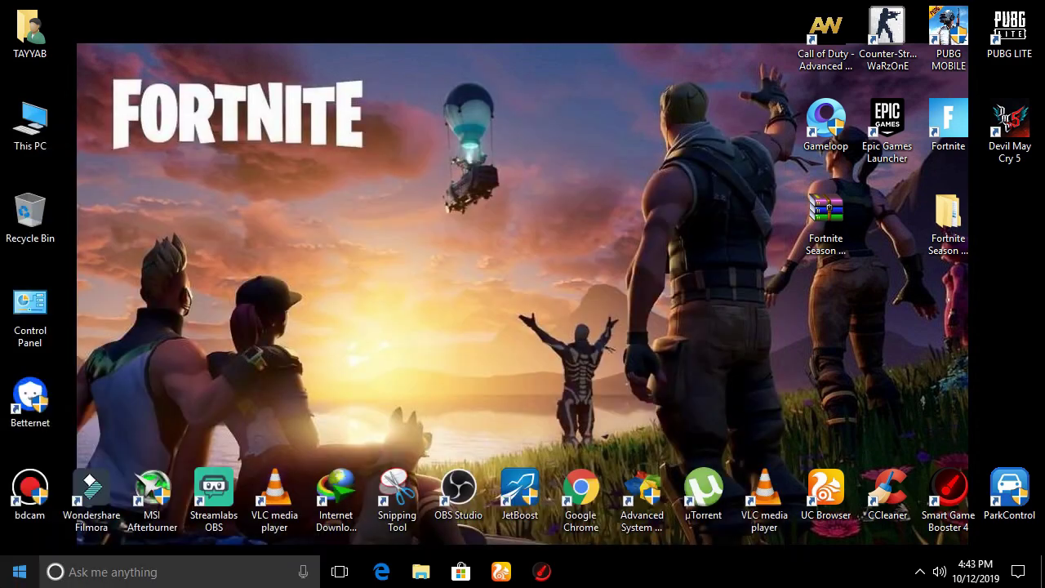
pyautogui.press('super+r')
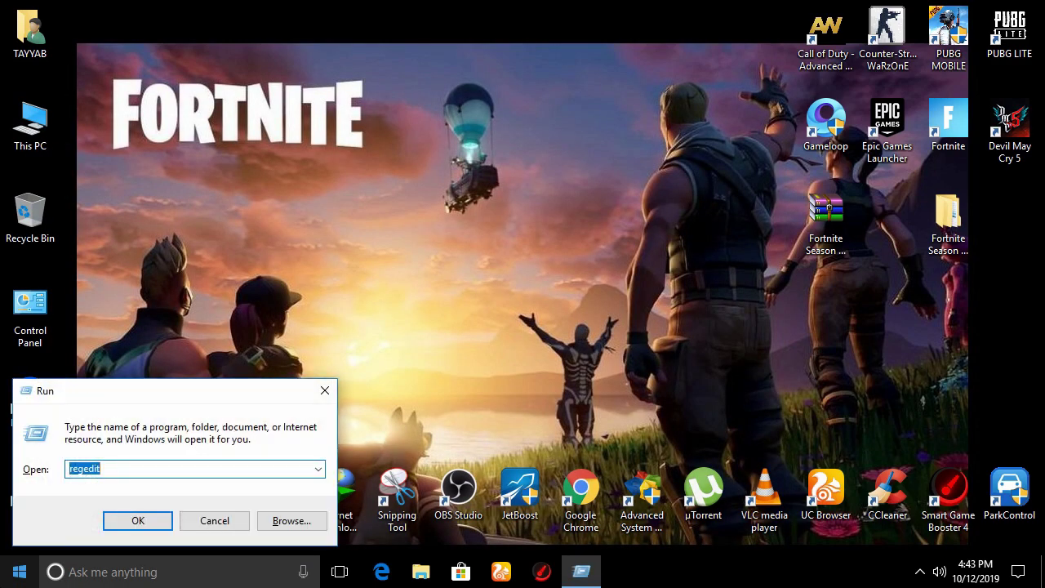
pyautogui.write('reged')
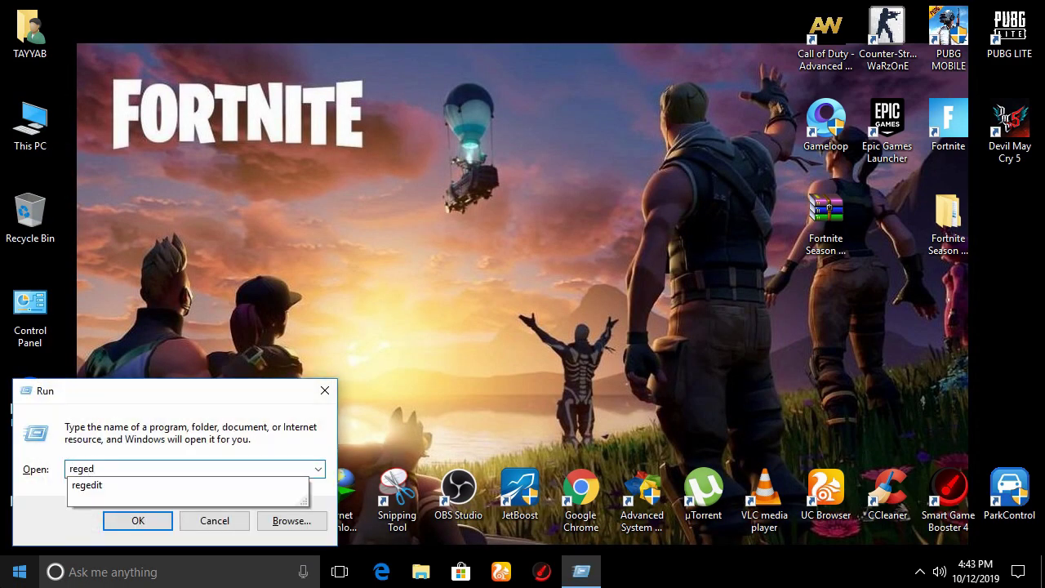
pyautogui.write('it')
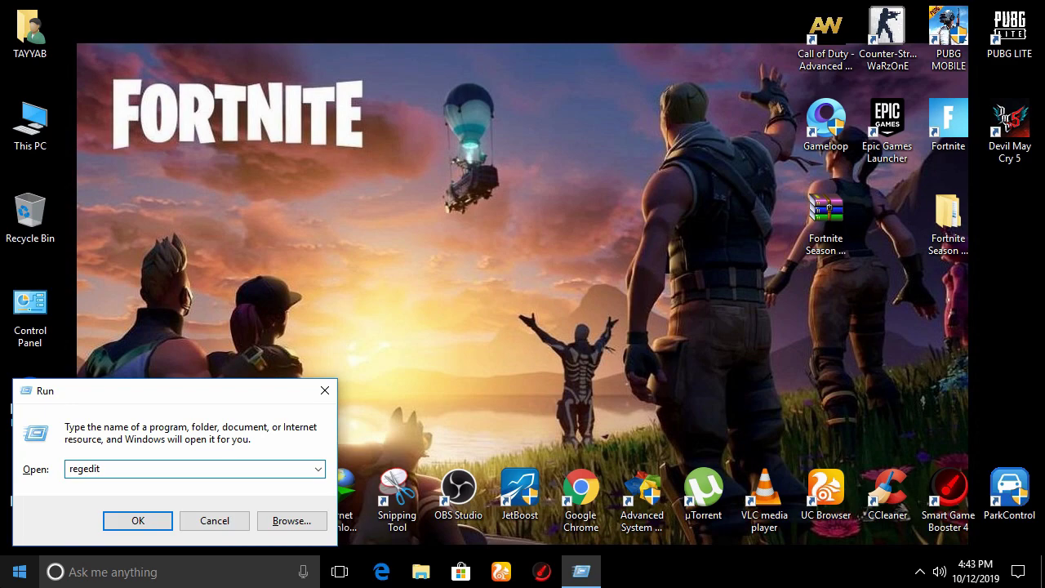
pyautogui.press('Return')
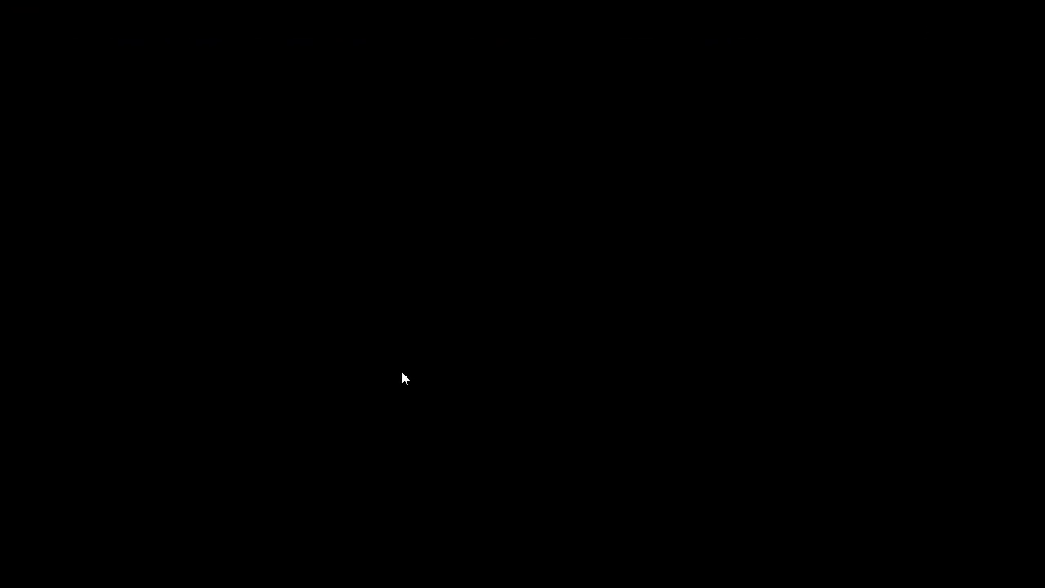
pyautogui.click(405, 377)
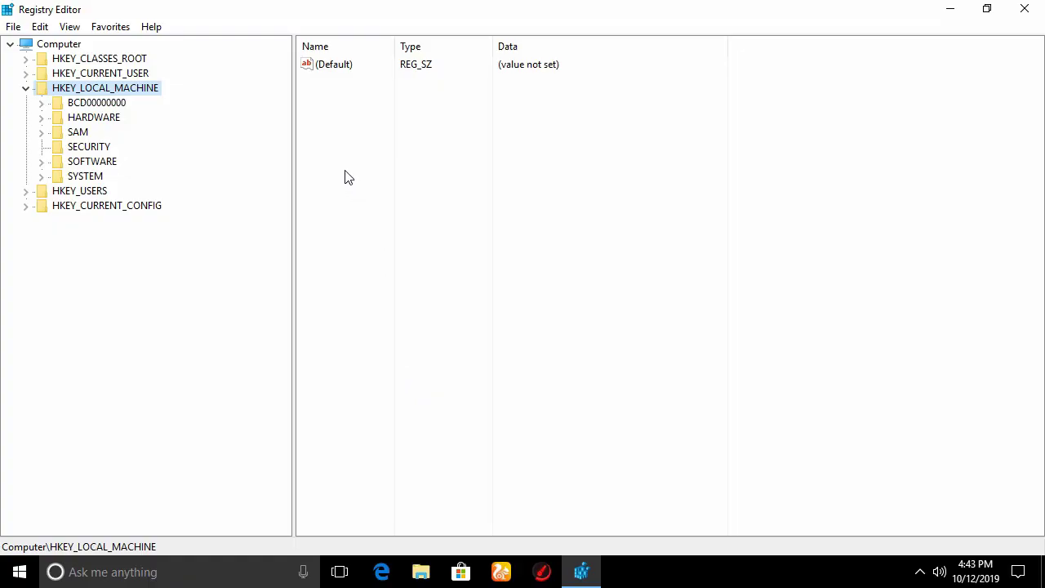
# Expand the registry tree to HKEY_LOCAL_MACHINE\SYSTEM\CurrentControlSet\Control
pyautogui.click(26, 89)
pyautogui.doubleClick(85, 89)
pyautogui.doubleClick(85, 178)
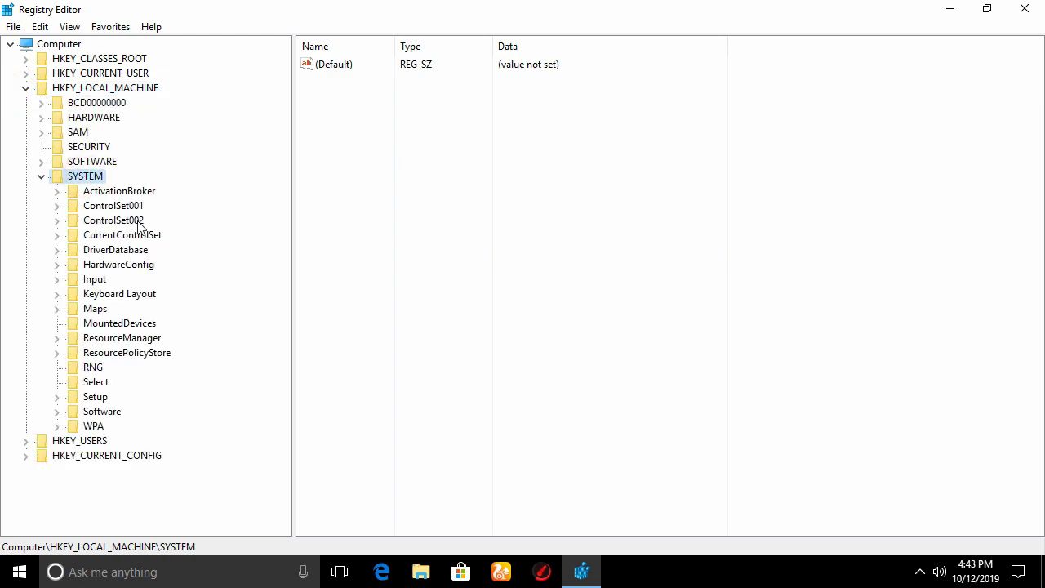
pyautogui.doubleClick(141, 238)
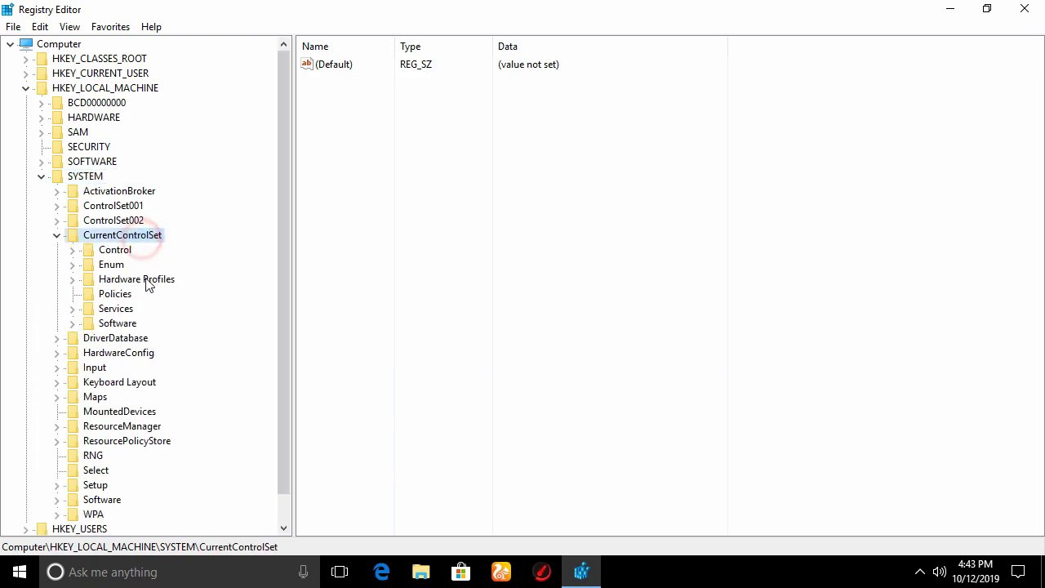
pyautogui.doubleClick(113, 253)
# Open the PrefetchParameters key under Control\Session Manager\Memory Management
pyautogui.scroll(-20, 147, 278)
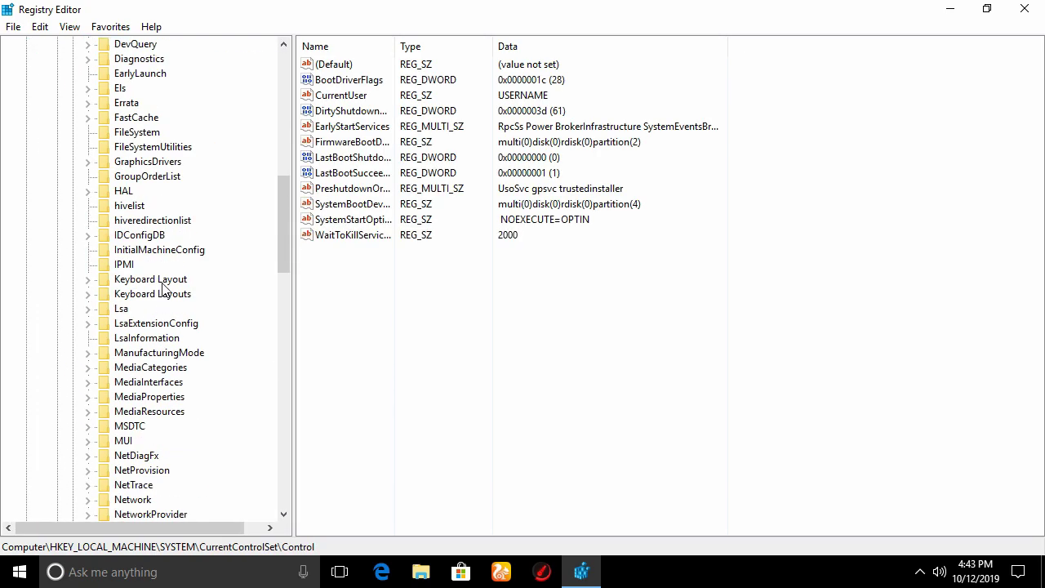
pyautogui.scroll(-3, 166, 285)
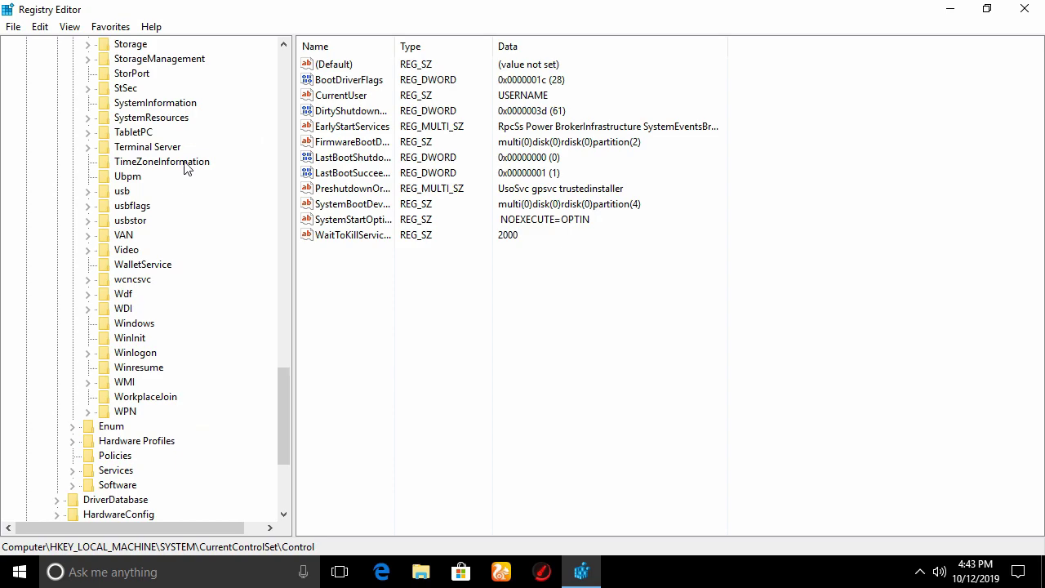
pyautogui.scroll(4, 188, 155)
pyautogui.scroll(1, 164, 204)
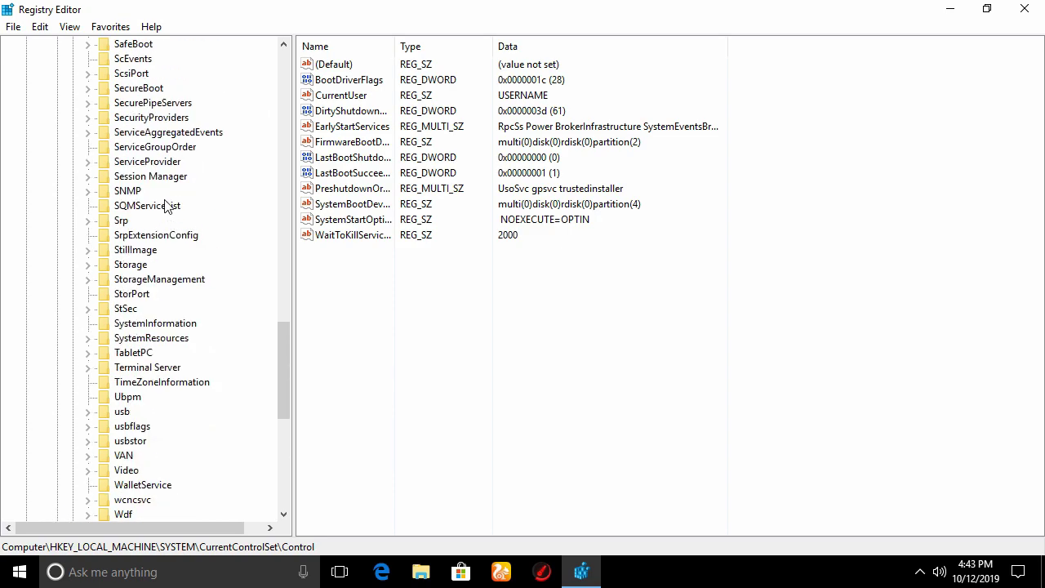
pyautogui.doubleClick(172, 178)
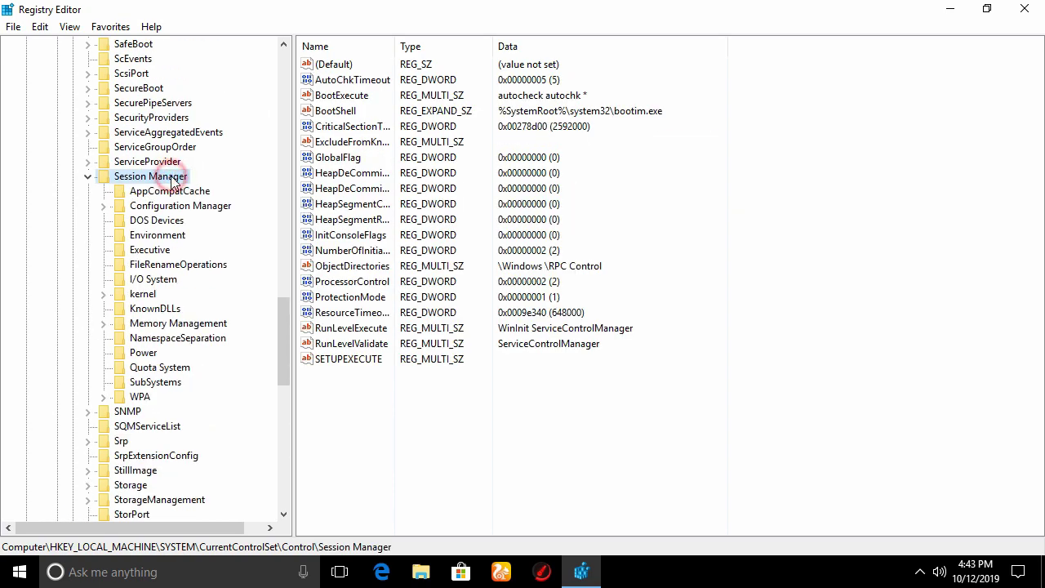
pyautogui.doubleClick(199, 325)
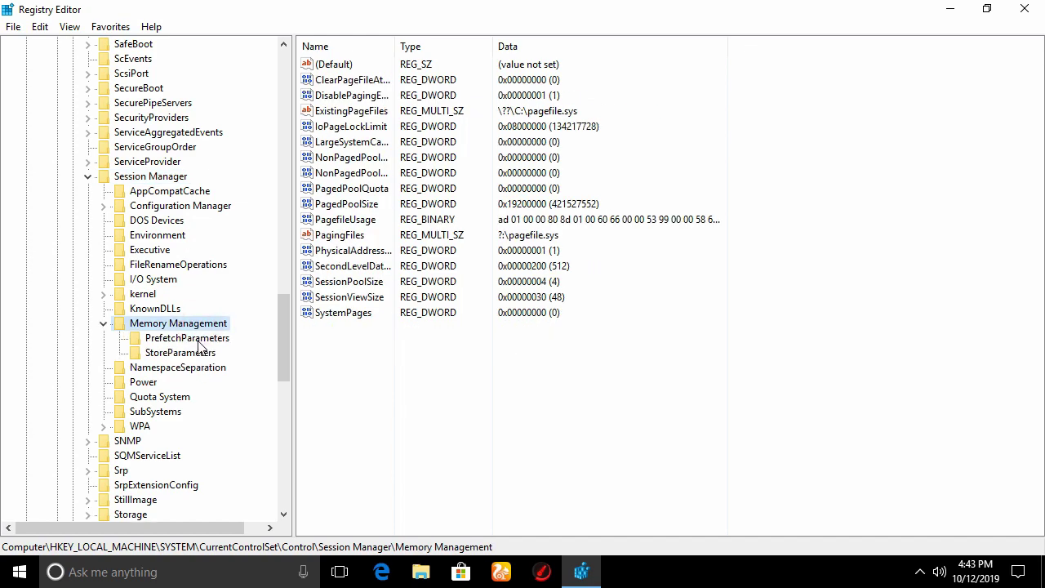
pyautogui.click(198, 340)
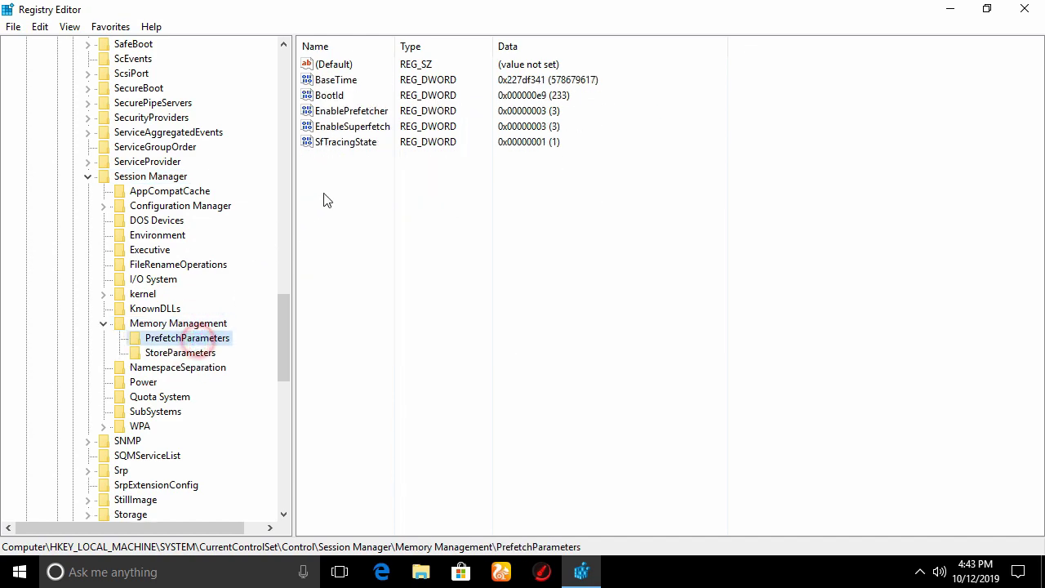
# Set the EnableSuperfetch value in PrefetchParameters to 0
pyautogui.doubleClick(366, 131)
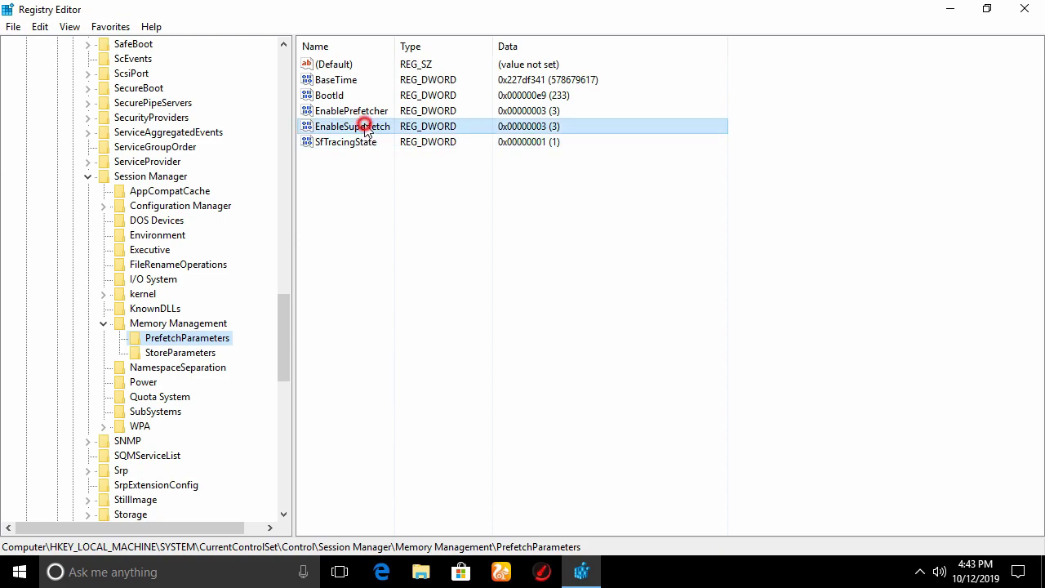
pyautogui.write('0')
pyautogui.click(209, 210)
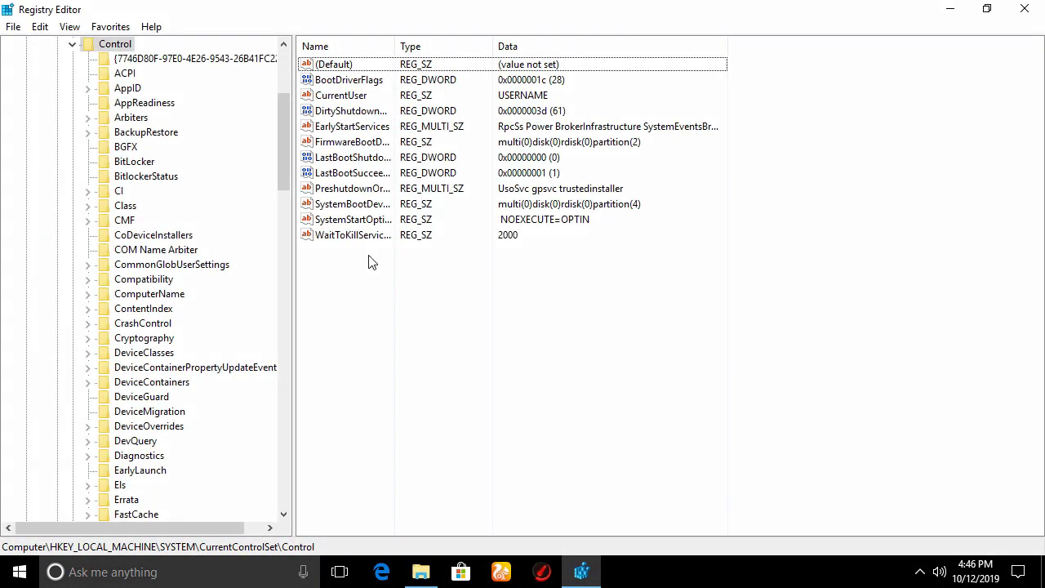
# Collapse the Control key and expand the Services key under CurrentControlSet
pyautogui.scroll(5, 245, 261)
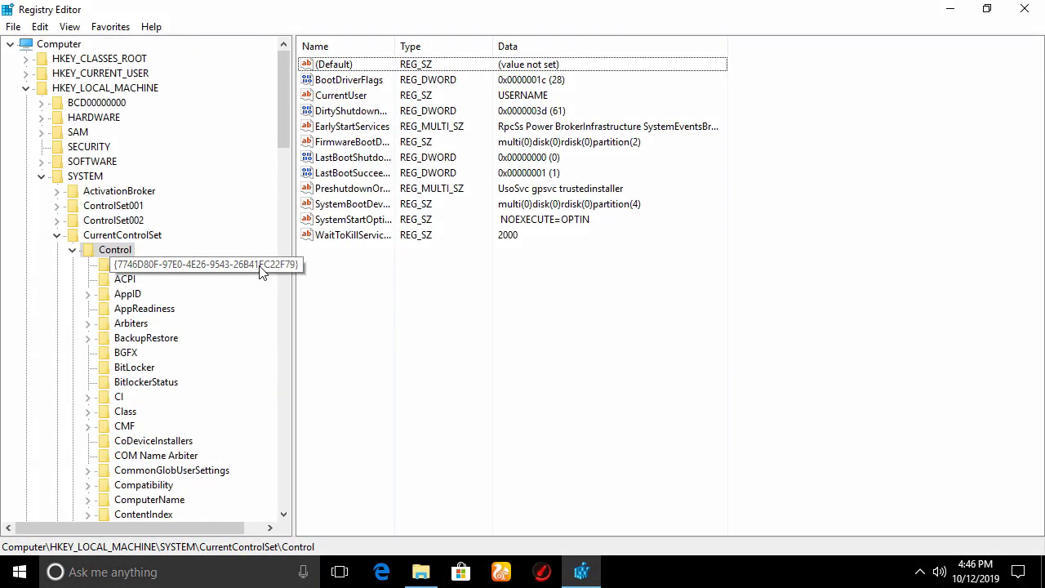
pyautogui.click(72, 250)
pyautogui.scroll(-1, 106, 279)
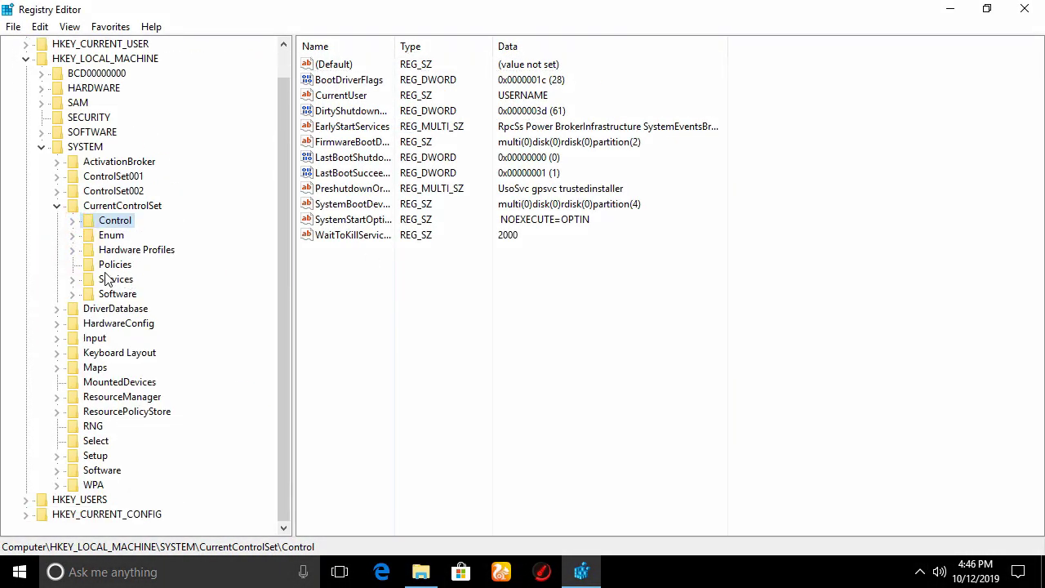
pyautogui.doubleClick(115, 279)
# Set the Start value of the TimeBroker key under Services to 4 in hexadecimal base
pyautogui.scroll(-20, 139, 269)
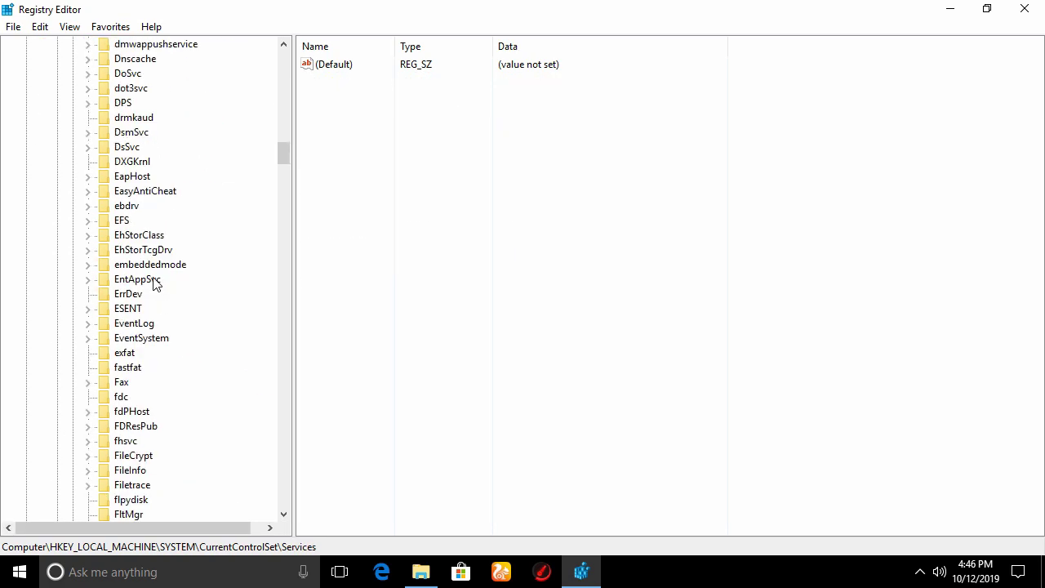
pyautogui.press('t')
pyautogui.scroll(-10, 155, 282)
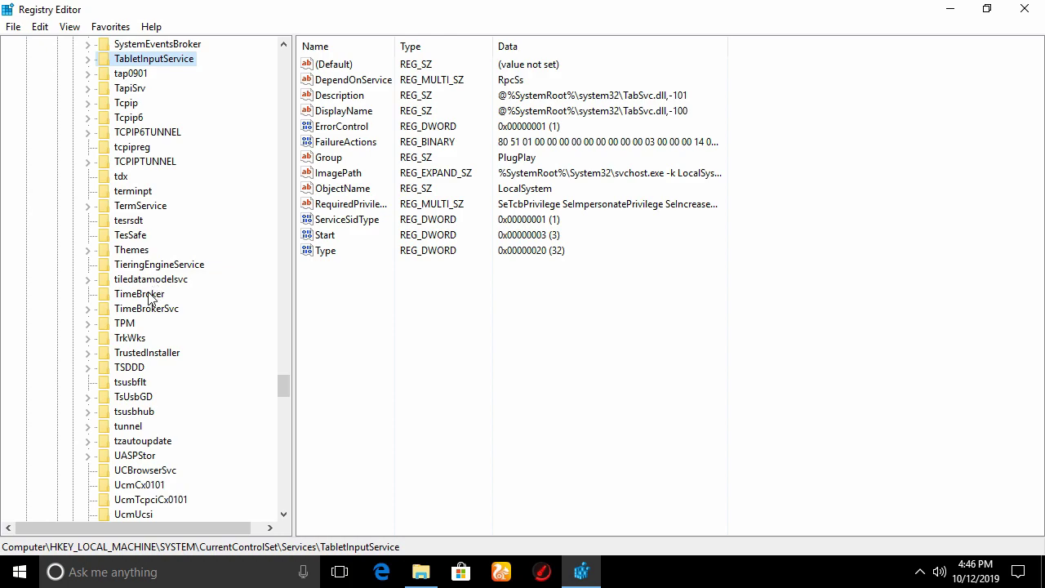
pyautogui.click(148, 295)
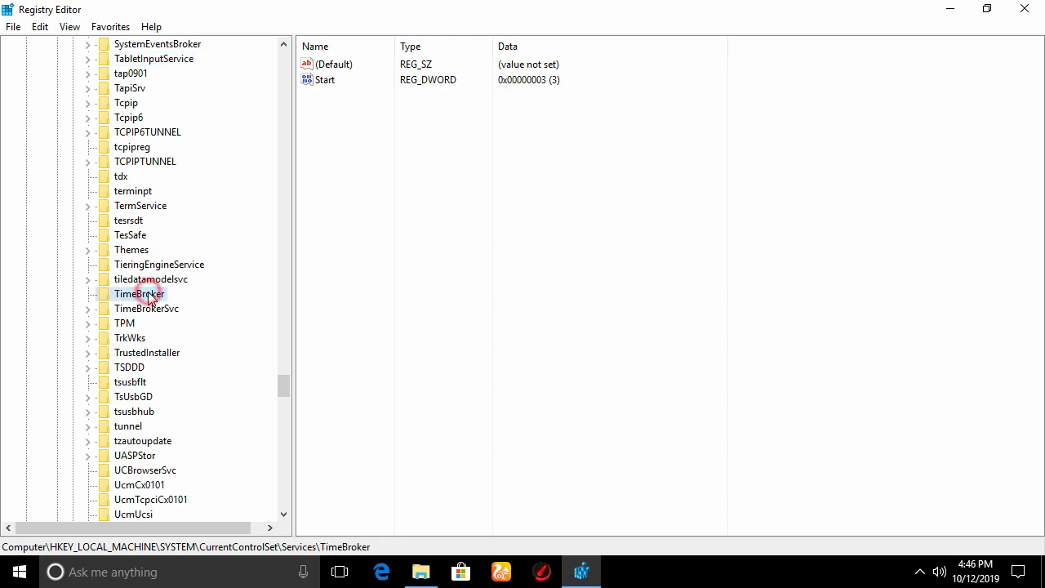
pyautogui.doubleClick(340, 82)
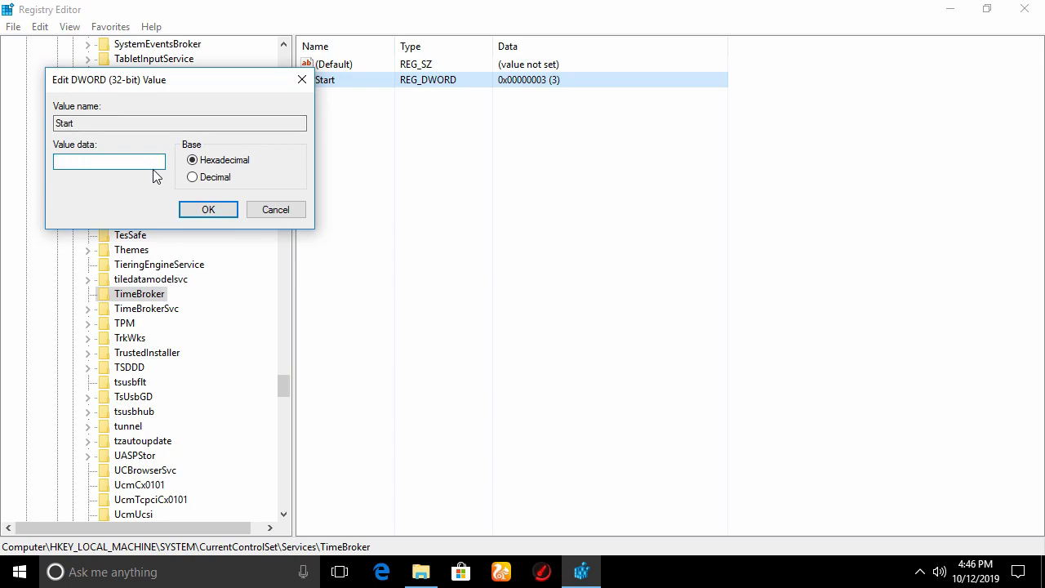
pyautogui.write('4')
pyautogui.click(206, 209)
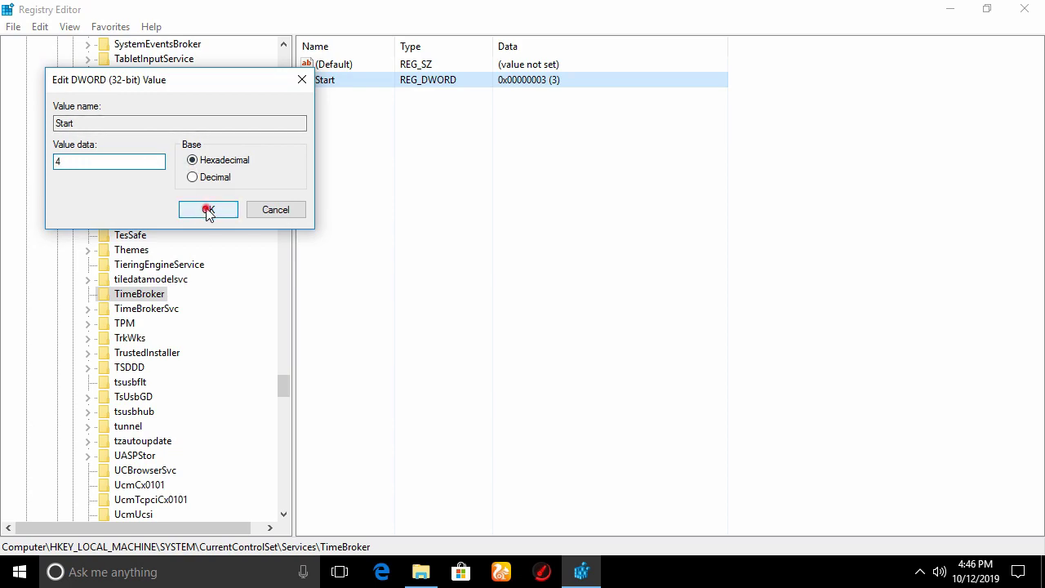
# Edit the Start value data of the TimeBrokerSvc key under Services
pyautogui.click(152, 309)
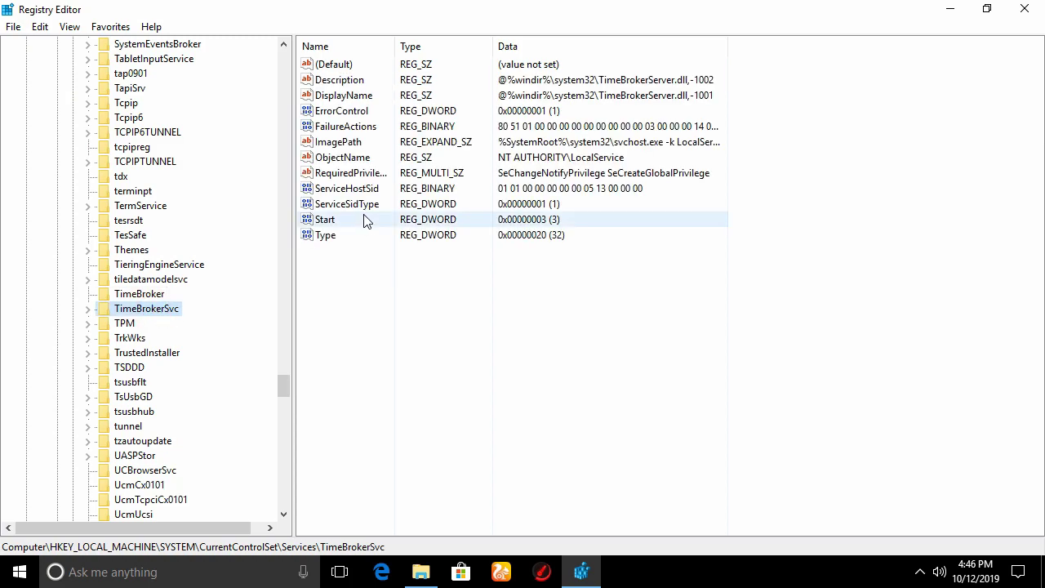
pyautogui.doubleClick(335, 222)
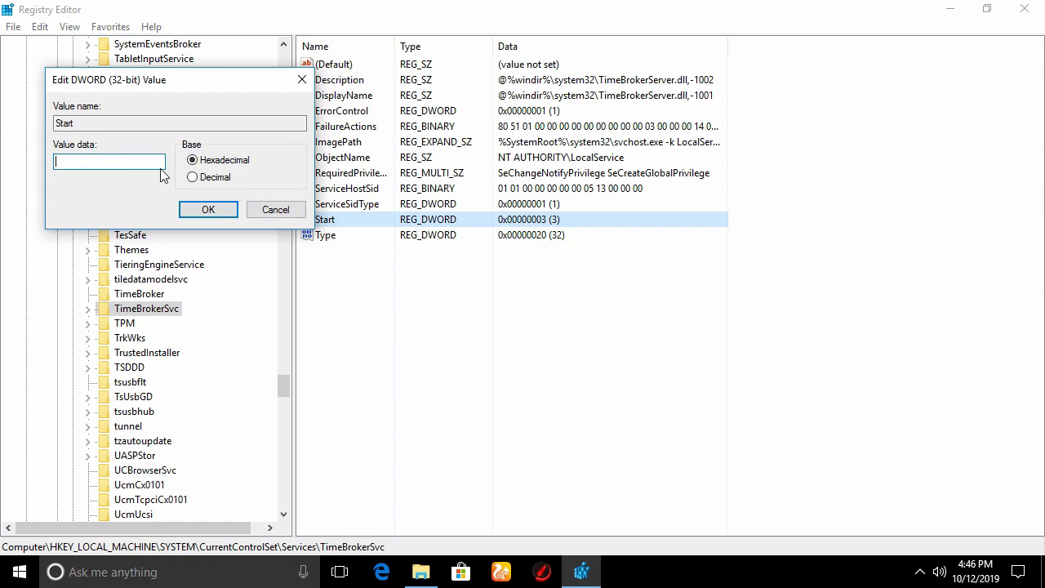
pyautogui.click(220, 213)
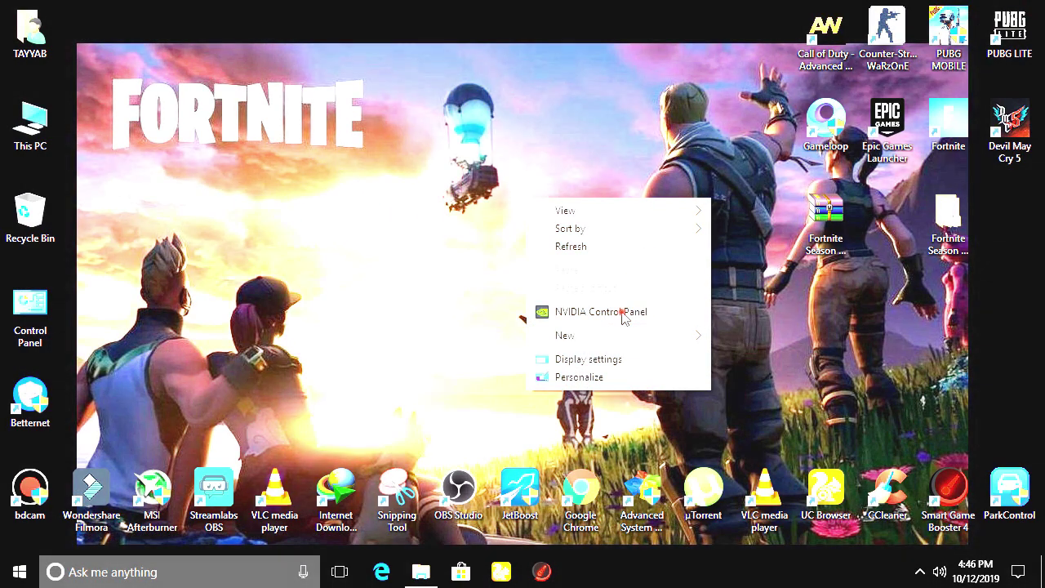
# Open NVIDIA Control Panel and set Low Latency Mode to Ultra in the global 3D settings
pyautogui.click(620, 310)
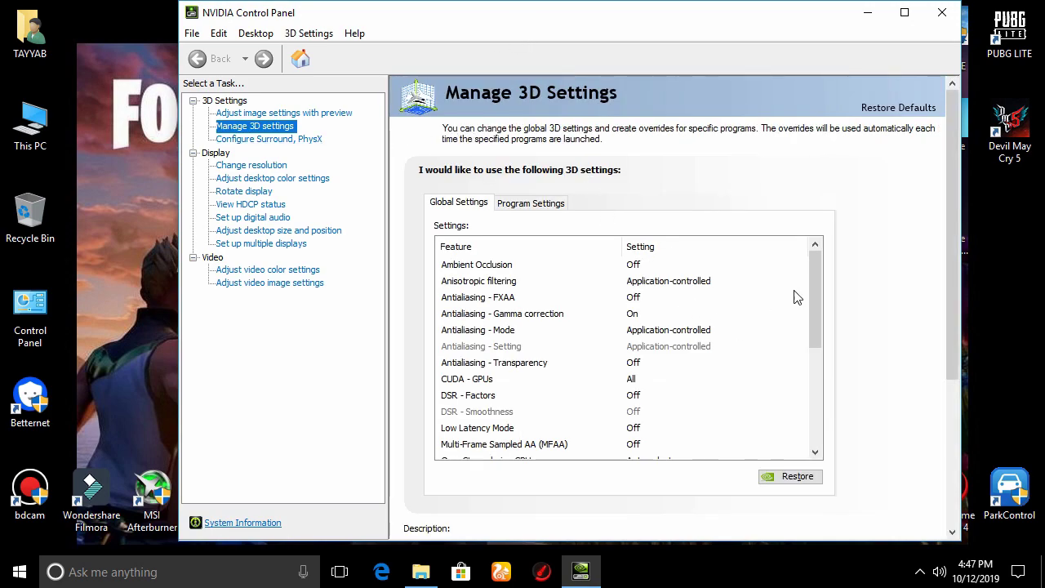
pyautogui.moveTo(813, 279); pyautogui.dragTo(816, 342)
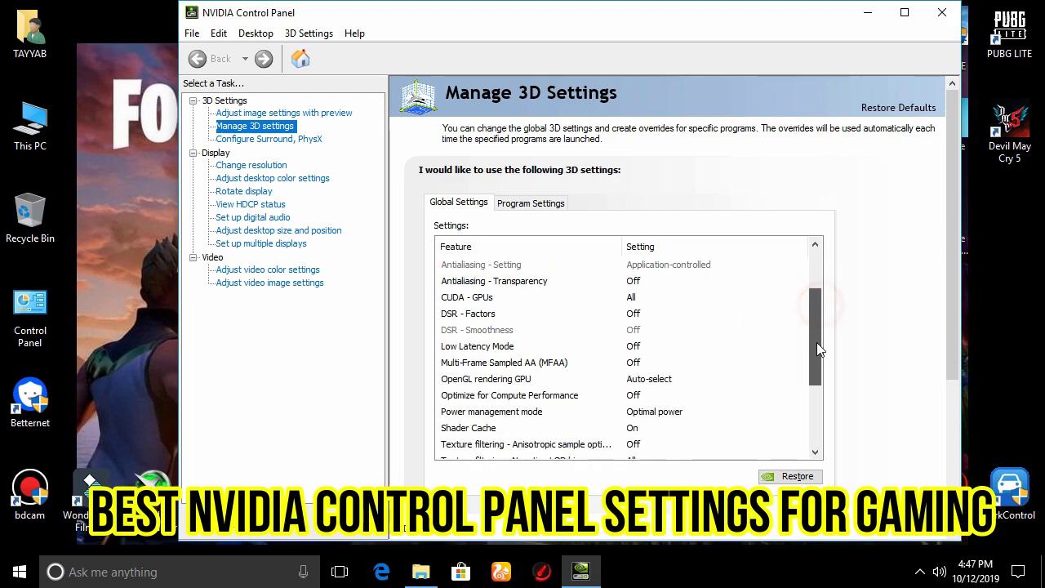
pyautogui.click(508, 348)
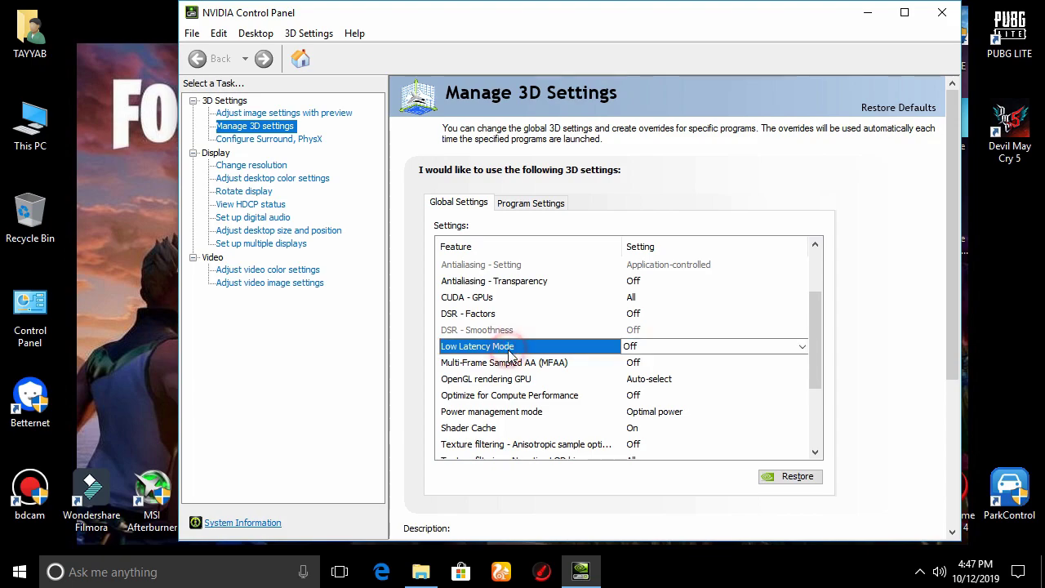
pyautogui.click(686, 349)
pyautogui.click(676, 388)
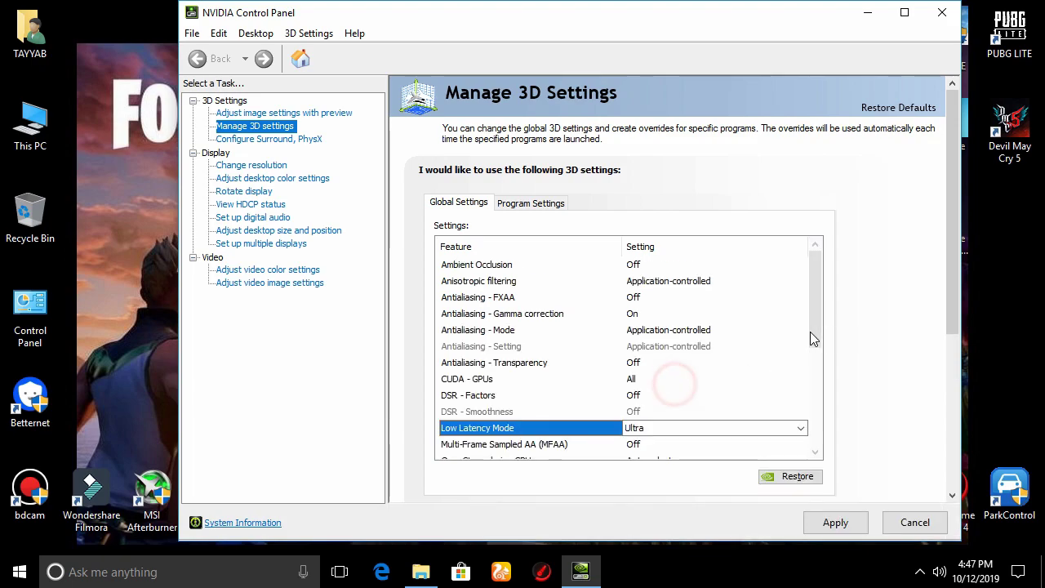
# Set the global Power management mode to Prefer maximum performance
pyautogui.moveTo(818, 317); pyautogui.dragTo(815, 384)
pyautogui.moveTo(571, 351); pyautogui.dragTo(545, 349)
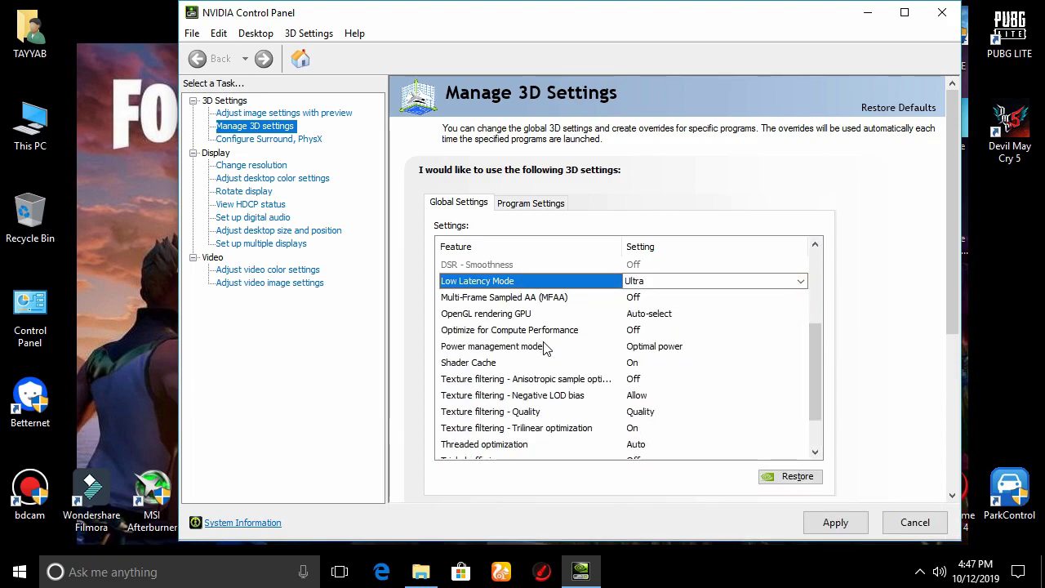
pyautogui.click(658, 348)
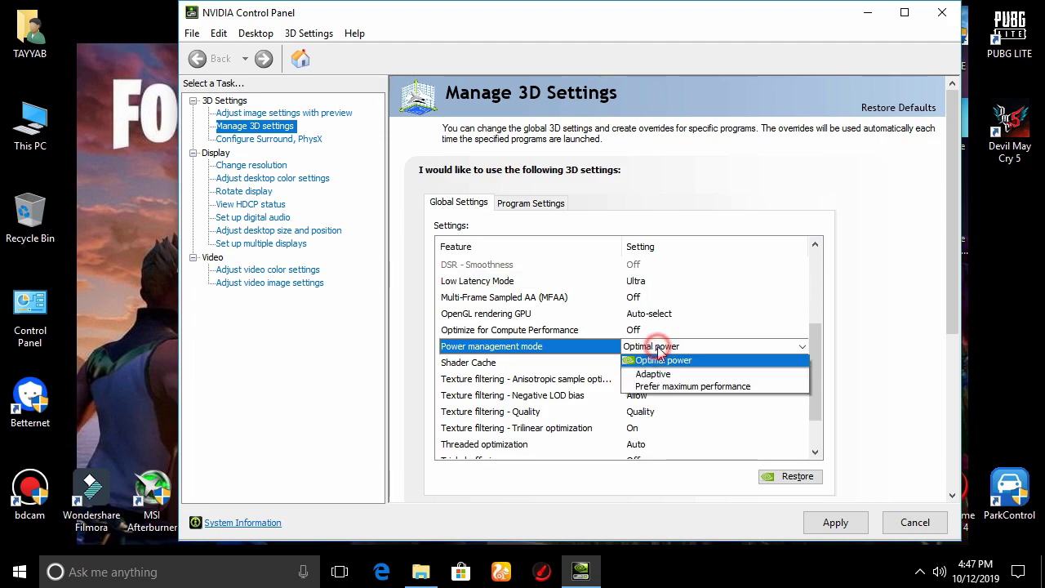
pyautogui.click(699, 388)
# Set Texture filtering - Quality to High performance in the global 3D settings
pyautogui.click(818, 319)
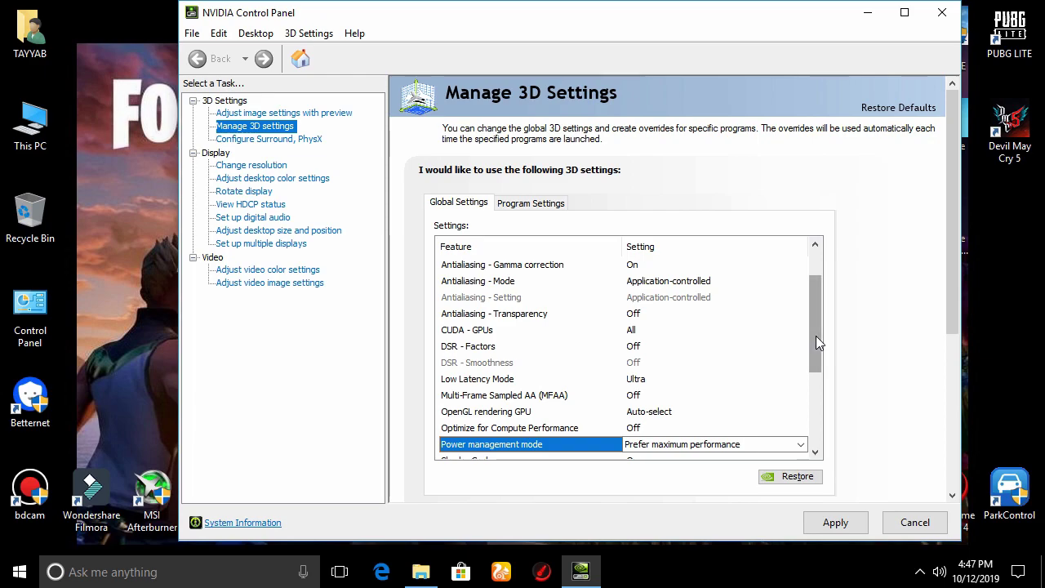
pyautogui.moveTo(816, 335); pyautogui.dragTo(820, 417)
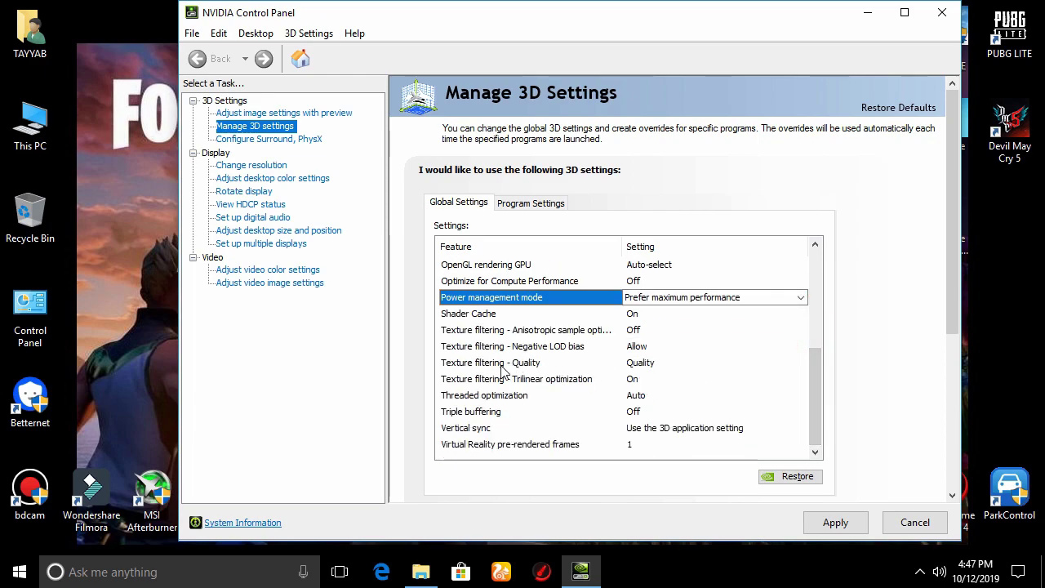
pyautogui.click(647, 363)
pyautogui.click(647, 362)
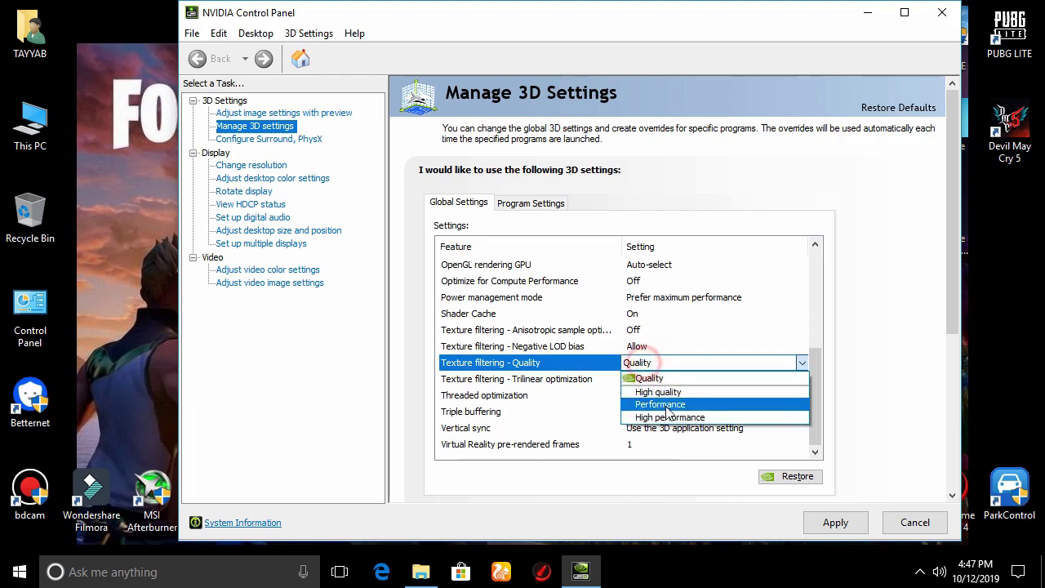
pyautogui.click(691, 417)
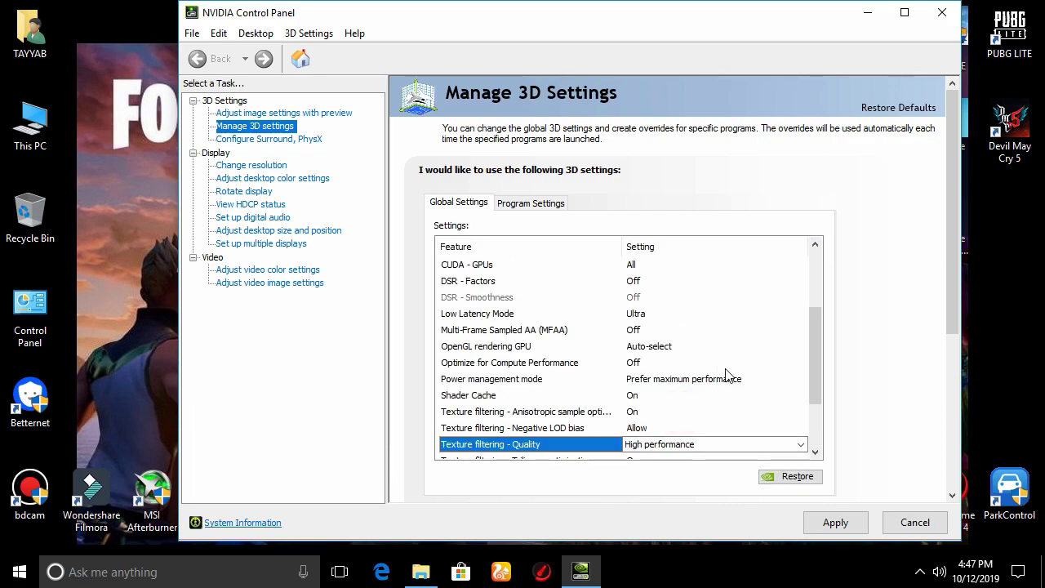
# Adjust one more option further down the global 3D settings and apply all the changes
pyautogui.scroll(-1, 726, 371)
pyautogui.click(721, 395)
pyautogui.click(692, 447)
pyautogui.click(847, 524)
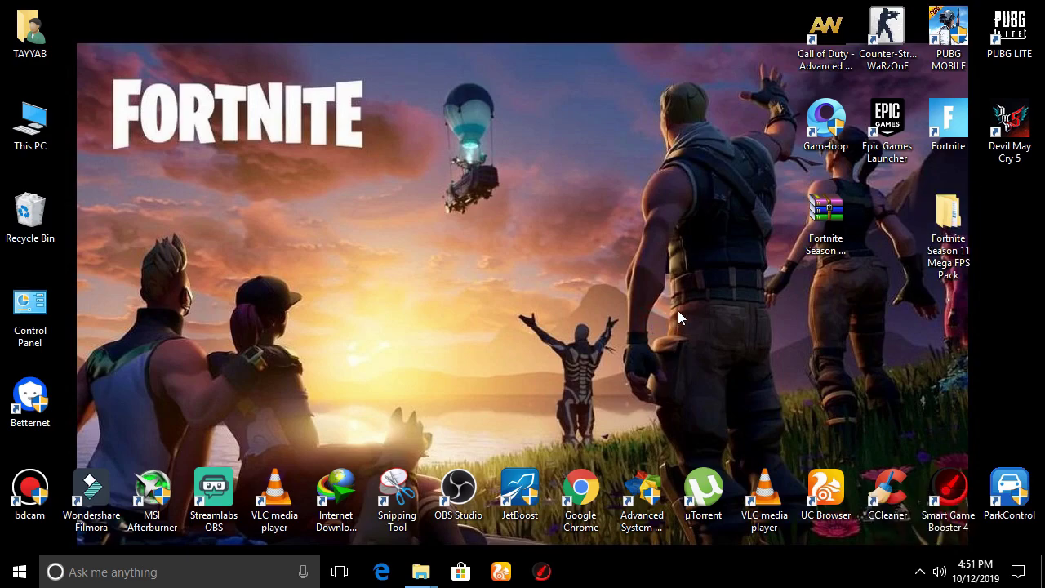
# Open the Auto Cpu Priority folder inside Fortnite Season 11 Mega FPS Pack\Fortnite Priority Registry
pyautogui.doubleClick(948, 214)
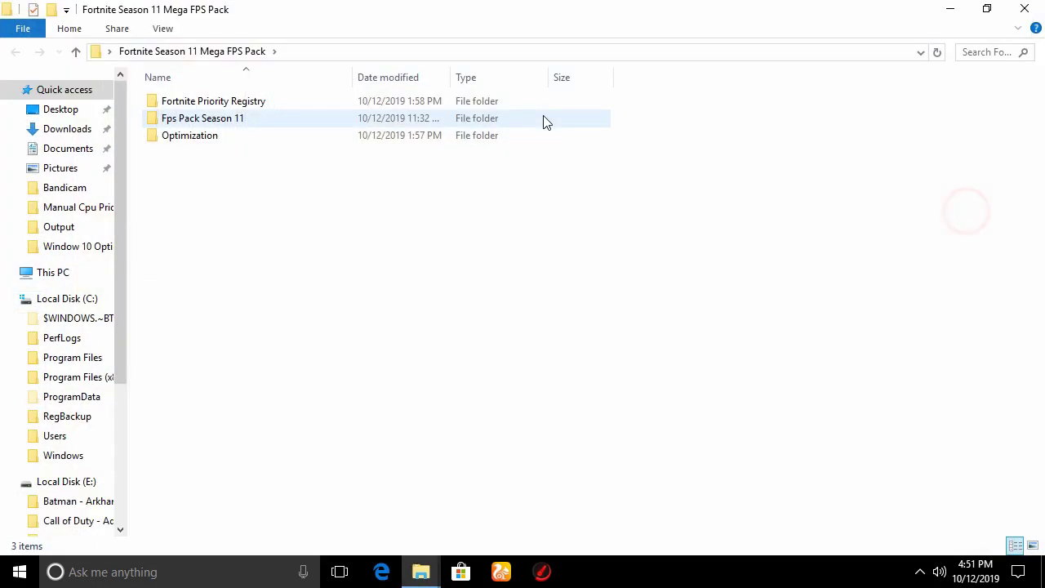
pyautogui.doubleClick(222, 107)
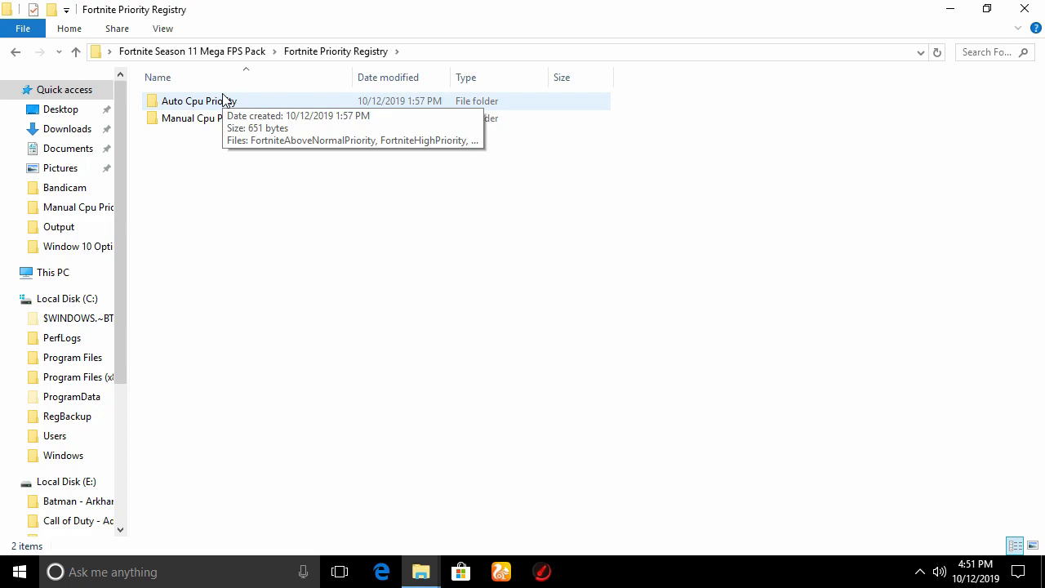
pyautogui.doubleClick(223, 97)
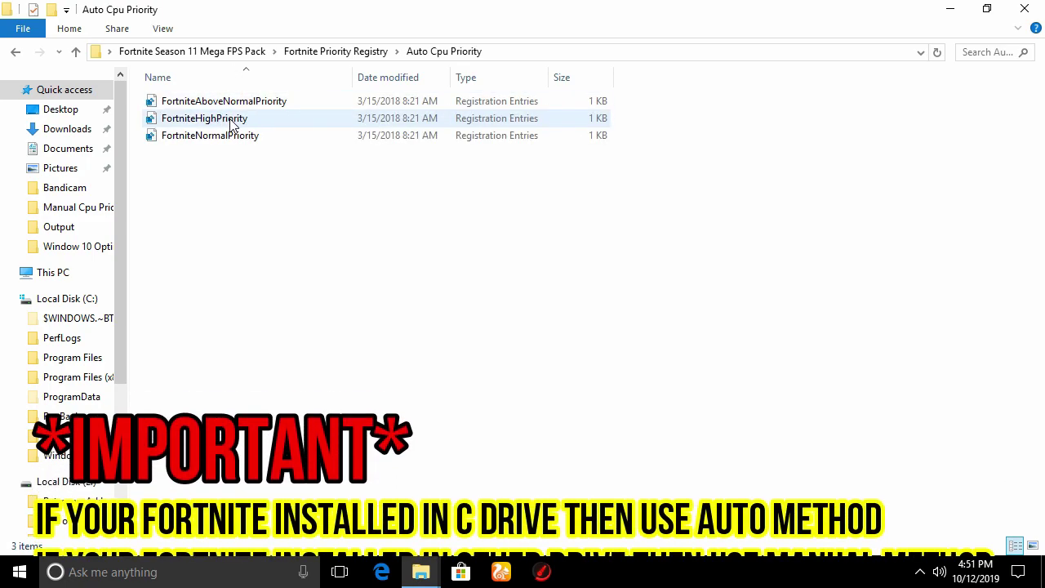
# Merge the FortniteHighPriority registration file into the Windows registry
pyautogui.doubleClick(231, 121)
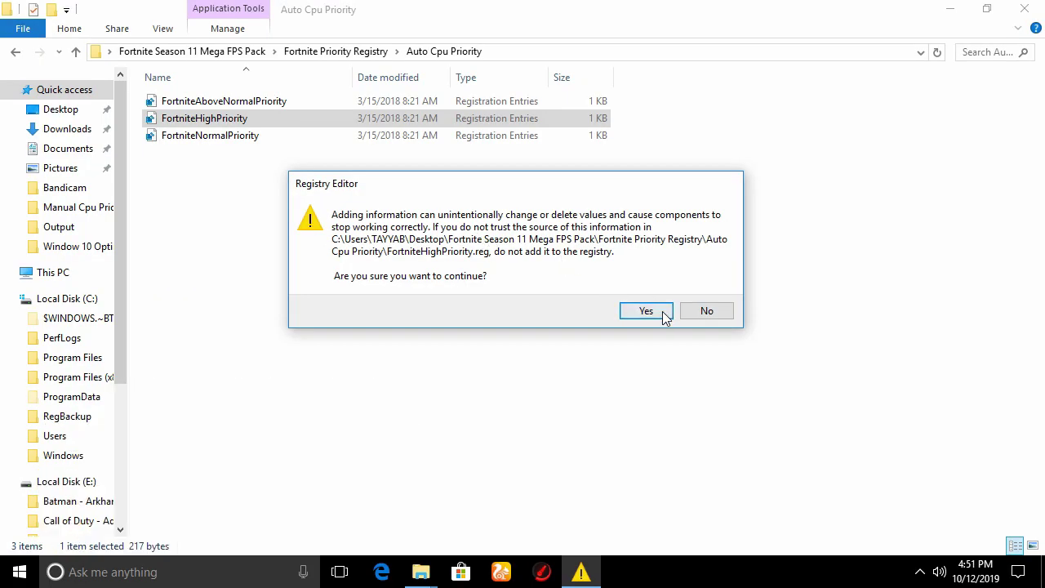
pyautogui.click(649, 310)
pyautogui.click(725, 292)
pyautogui.click(324, 220)
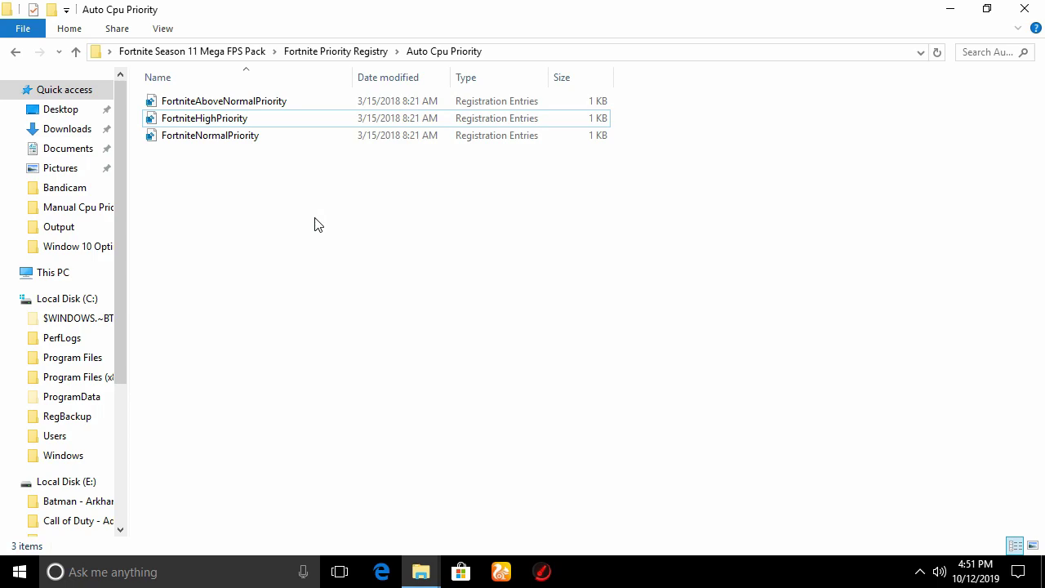
# Open the Manual Method text document from the Manual Cpu Priority folder to read its registry instructions
pyautogui.click(16, 52)
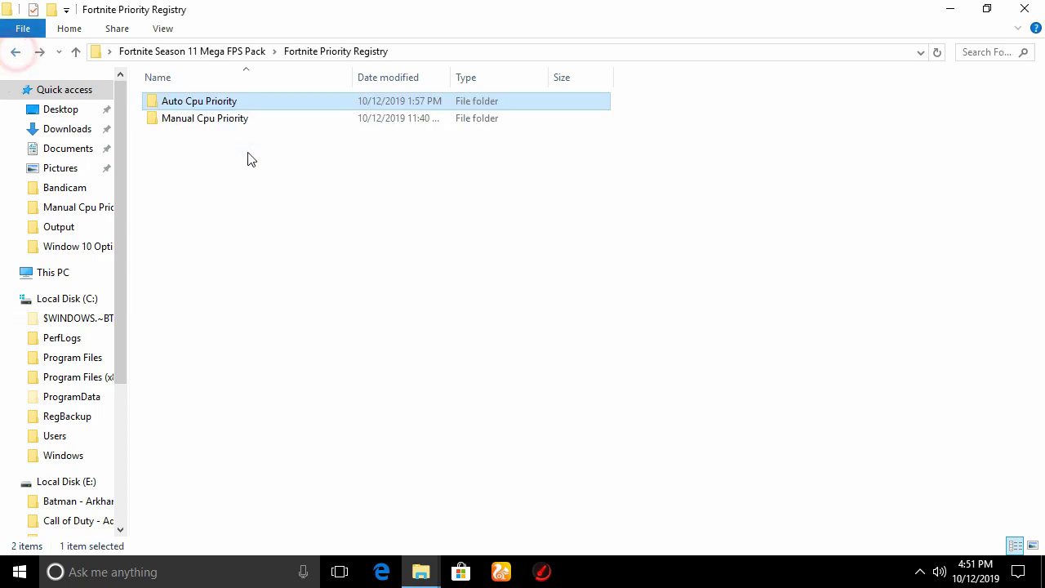
pyautogui.doubleClick(221, 121)
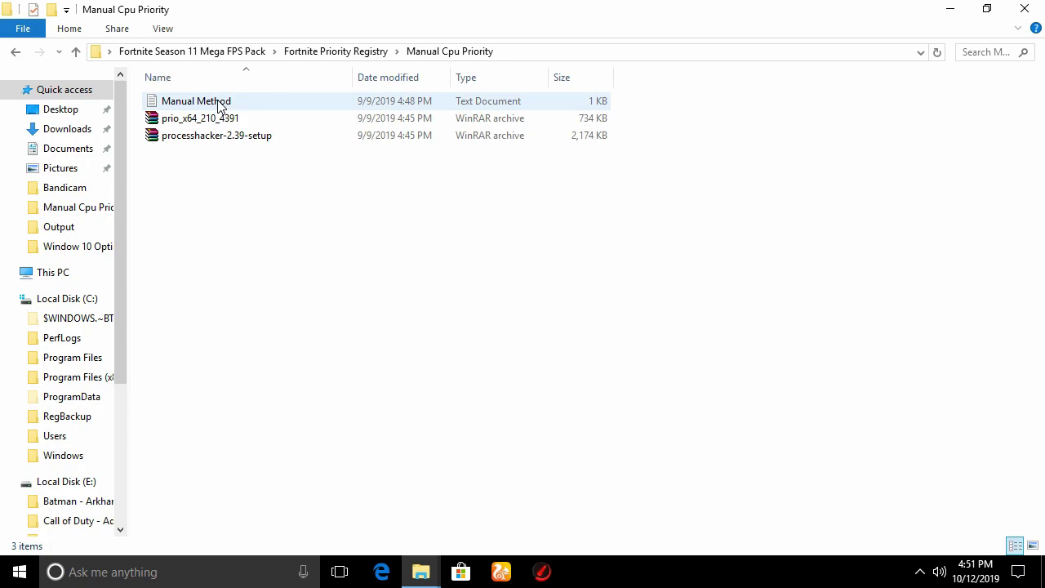
pyautogui.doubleClick(219, 107)
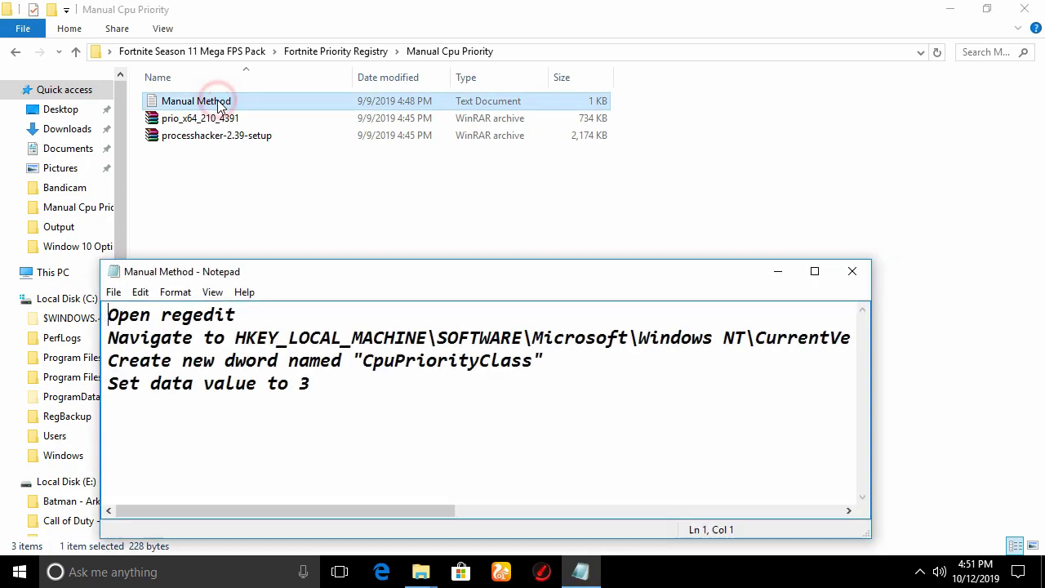
pyautogui.moveTo(340, 272); pyautogui.dragTo(436, 192)
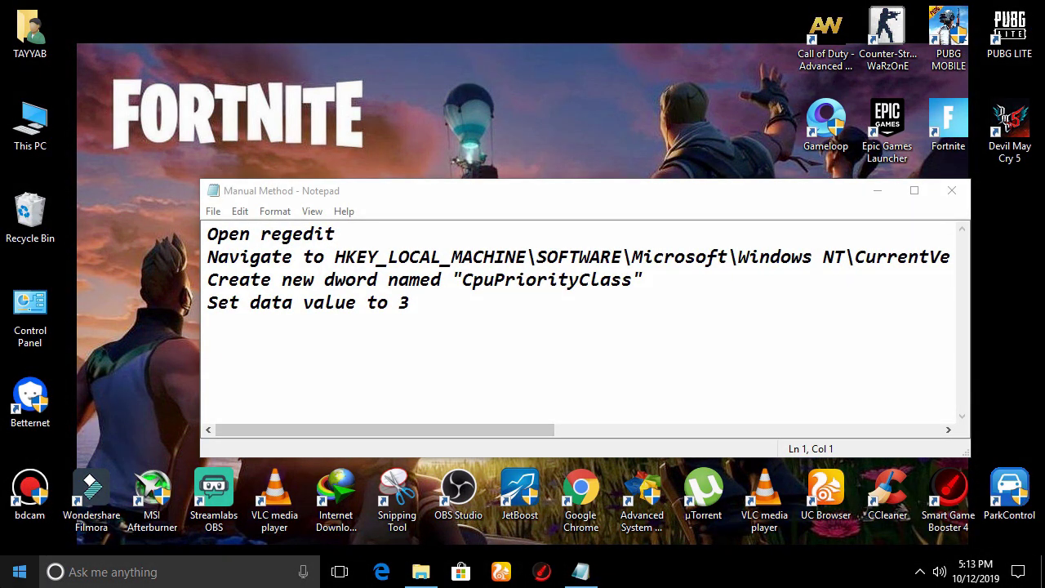
# Launch Registry Editor and expand the tree to HKEY_LOCAL_MACHINE\SOFTWARE
pyautogui.press('super')
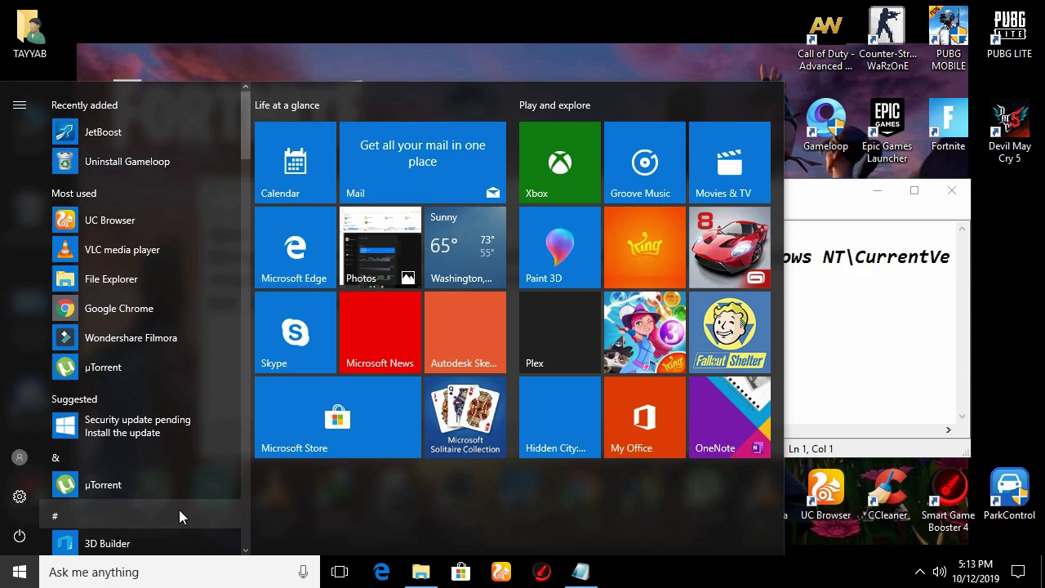
pyautogui.press('super+r')
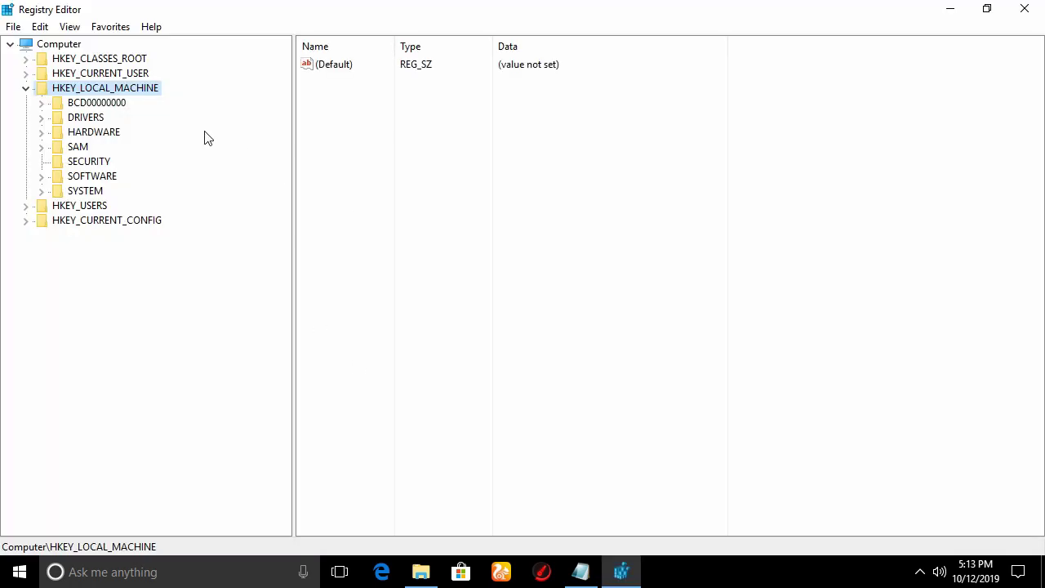
pyautogui.click(107, 87)
pyautogui.doubleClick(107, 87)
pyautogui.doubleClick(107, 87)
pyautogui.doubleClick(100, 177)
# Expand the Microsoft key under SOFTWARE down to Windows NT\CurrentVersion
pyautogui.scroll(-3, 122, 200)
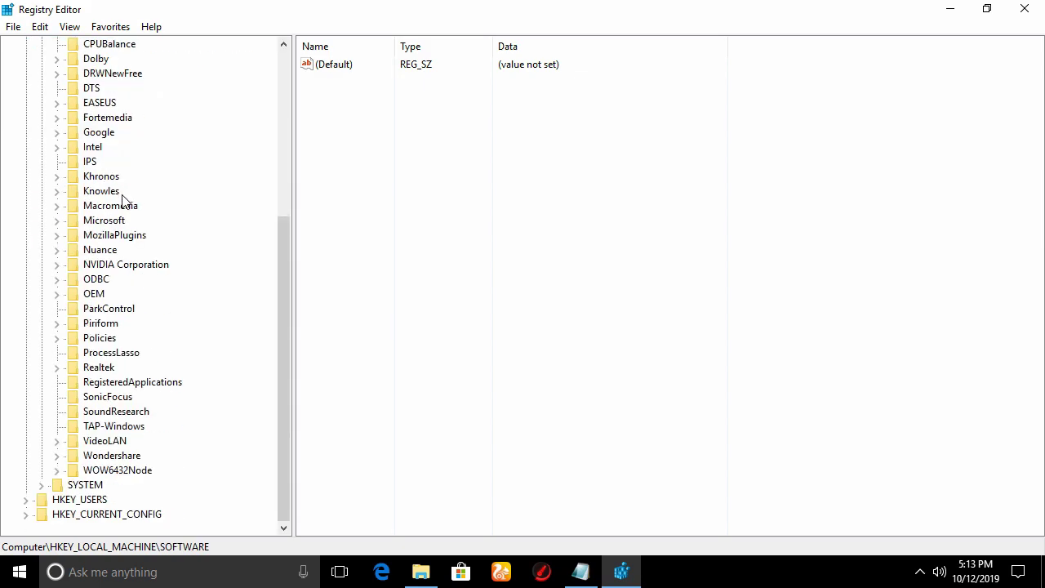
pyautogui.doubleClick(114, 222)
pyautogui.scroll(-20, 155, 269)
pyautogui.scroll(-20, 158, 285)
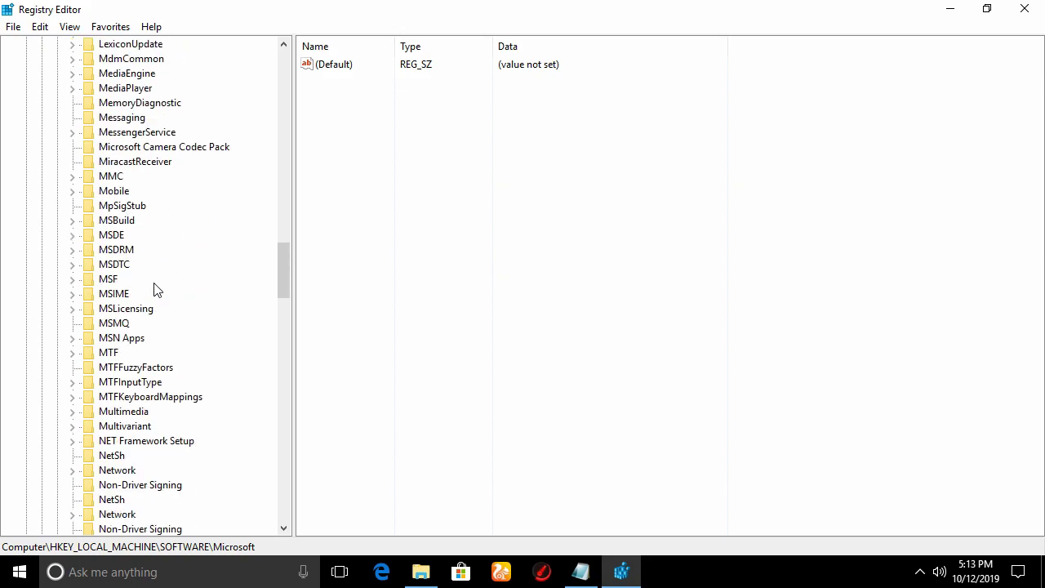
pyautogui.scroll(-13, 147, 321)
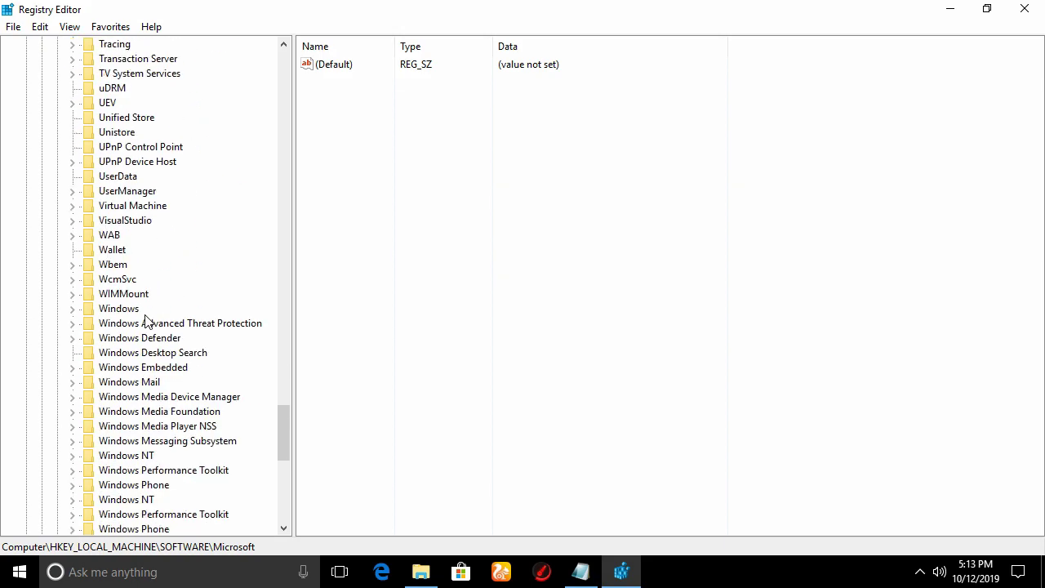
pyautogui.doubleClick(128, 193)
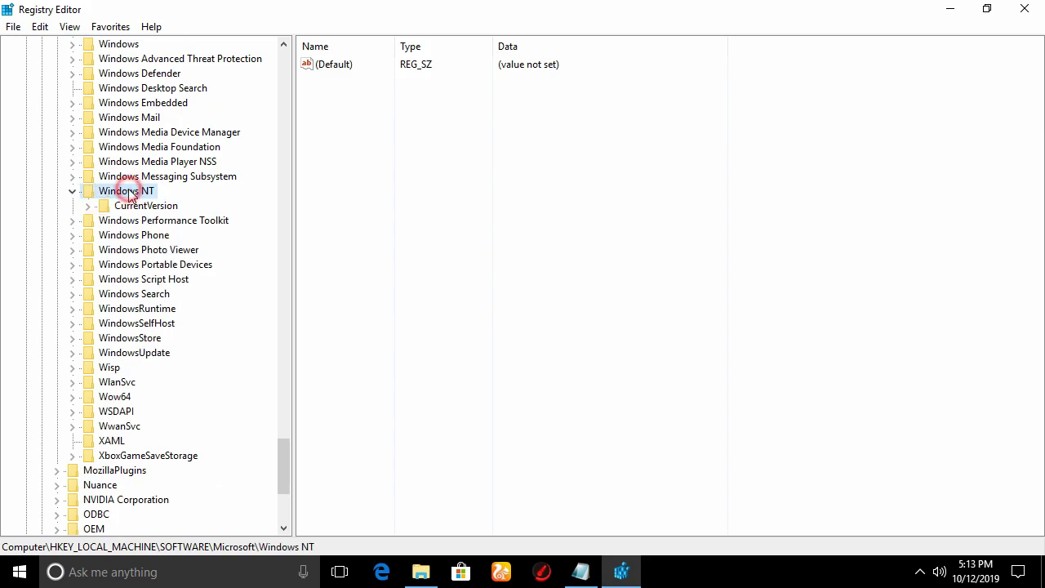
pyautogui.doubleClick(159, 205)
pyautogui.scroll(-9, 196, 228)
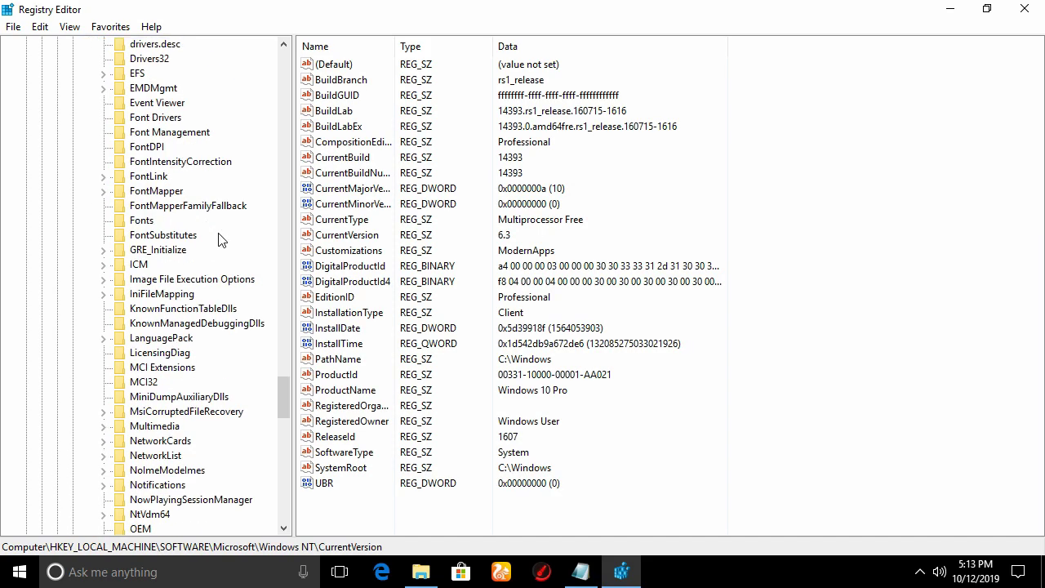
# Locate the Image File Execution Options key under CurrentVersion and expand it
pyautogui.scroll(-14, 218, 237)
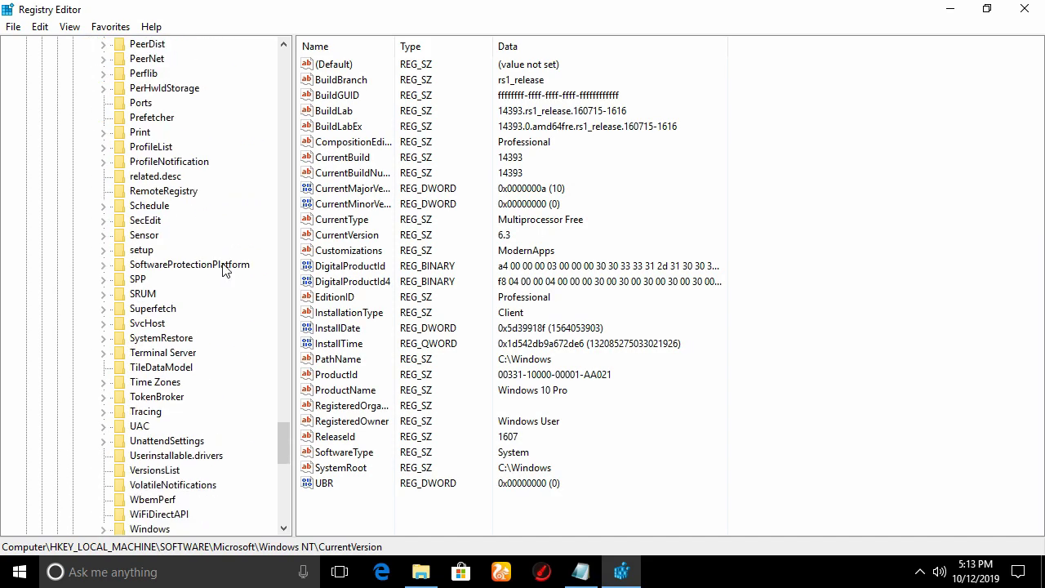
pyautogui.scroll(15, 220, 245)
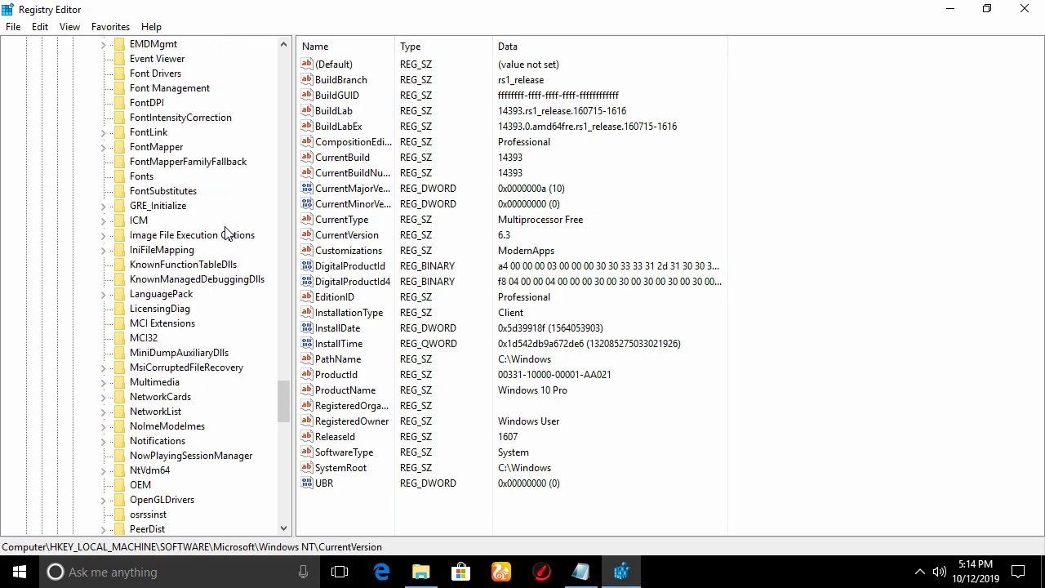
pyautogui.scroll(7, 223, 273)
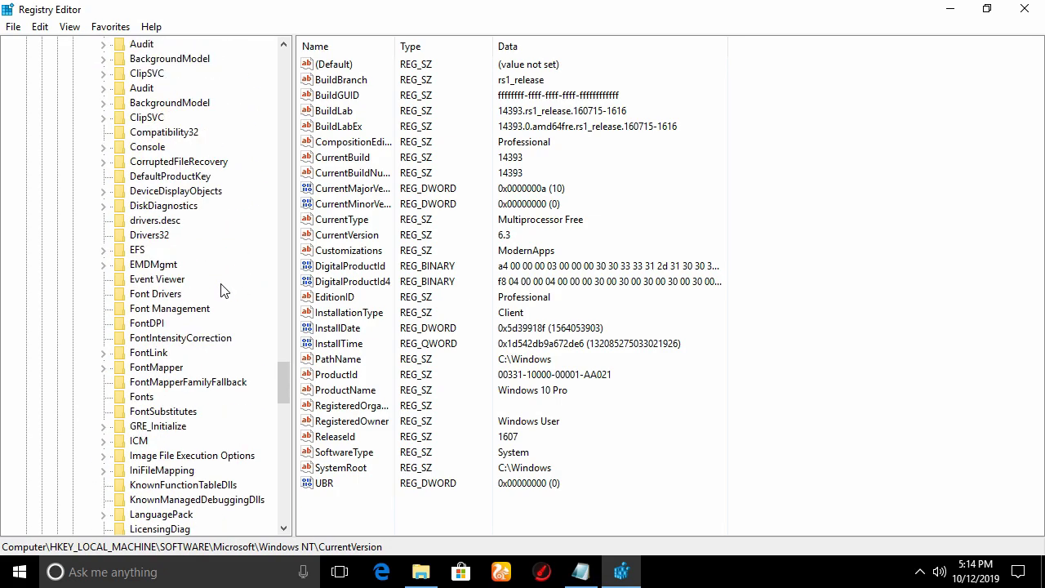
pyautogui.scroll(-2, 225, 289)
pyautogui.scroll(-4, 225, 290)
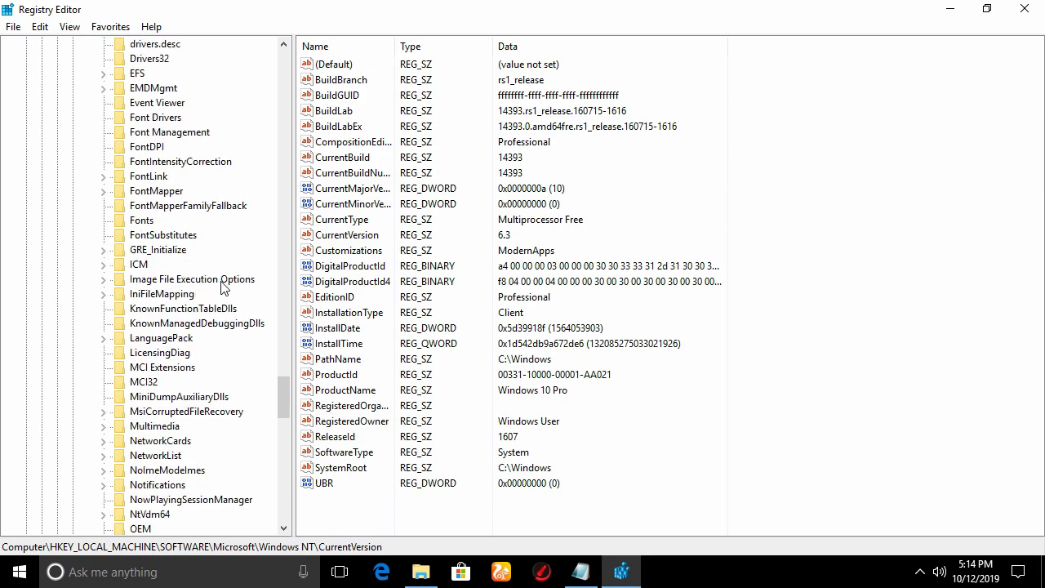
pyautogui.doubleClick(213, 283)
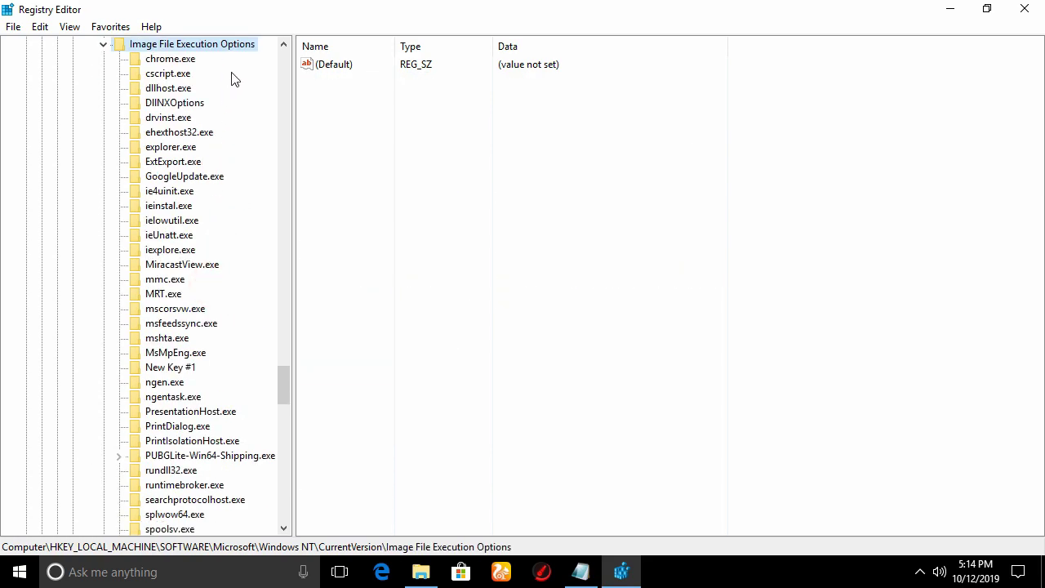
# Create a new key under Image File Execution Options, leaving its default name
pyautogui.scroll(3, 221, 82)
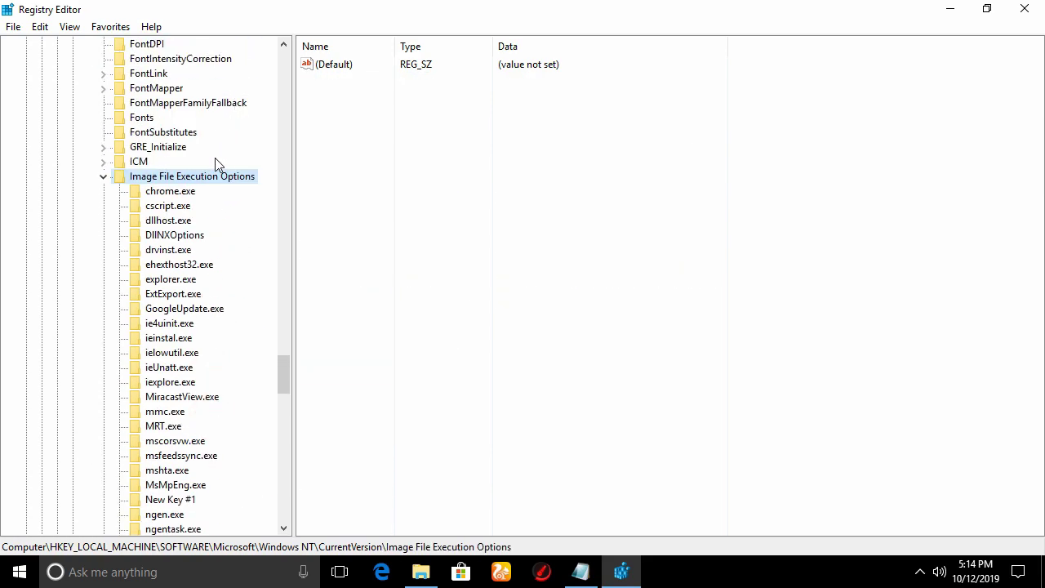
pyautogui.rightClick(242, 176)
pyautogui.moveTo(300, 204)
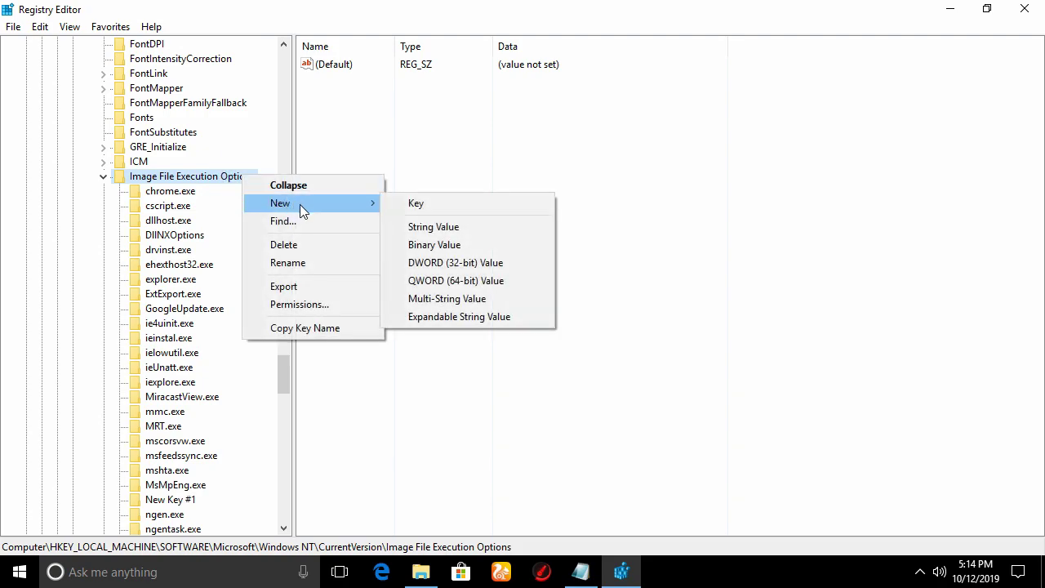
pyautogui.click(417, 204)
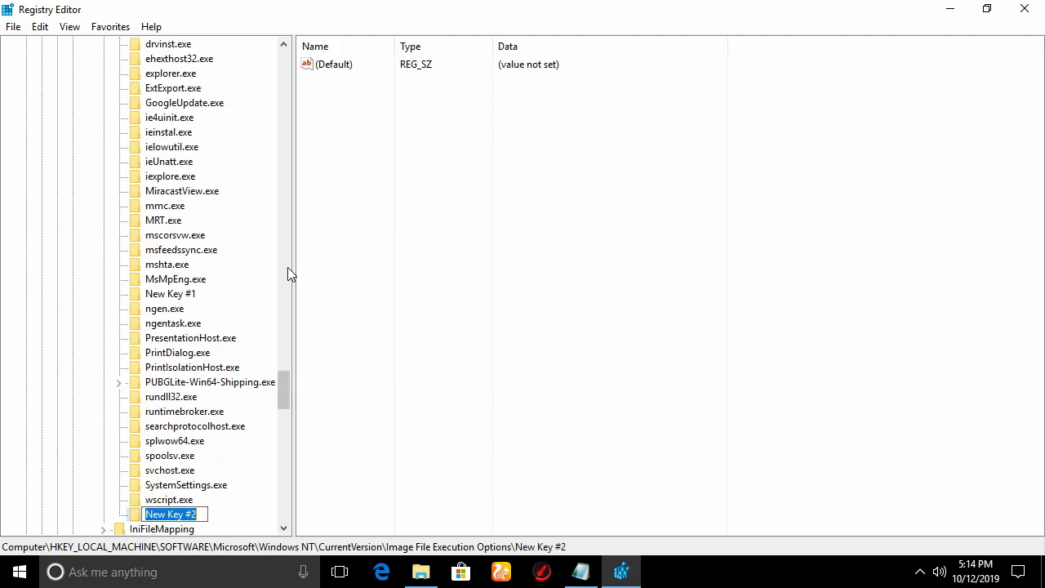
pyautogui.scroll(-1, 288, 267)
pyautogui.click(618, 260)
# Rename the new key as FortniteClient-Win64-Shipping.exe, copying the name from the path in the Manual Method text document
pyautogui.click(949, 8)
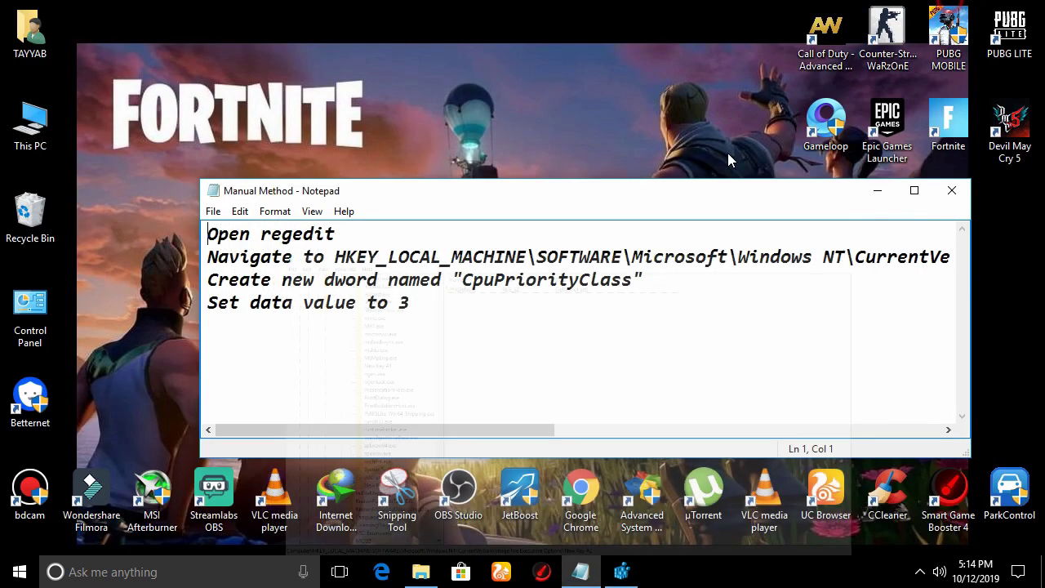
pyautogui.moveTo(496, 430); pyautogui.dragTo(798, 397)
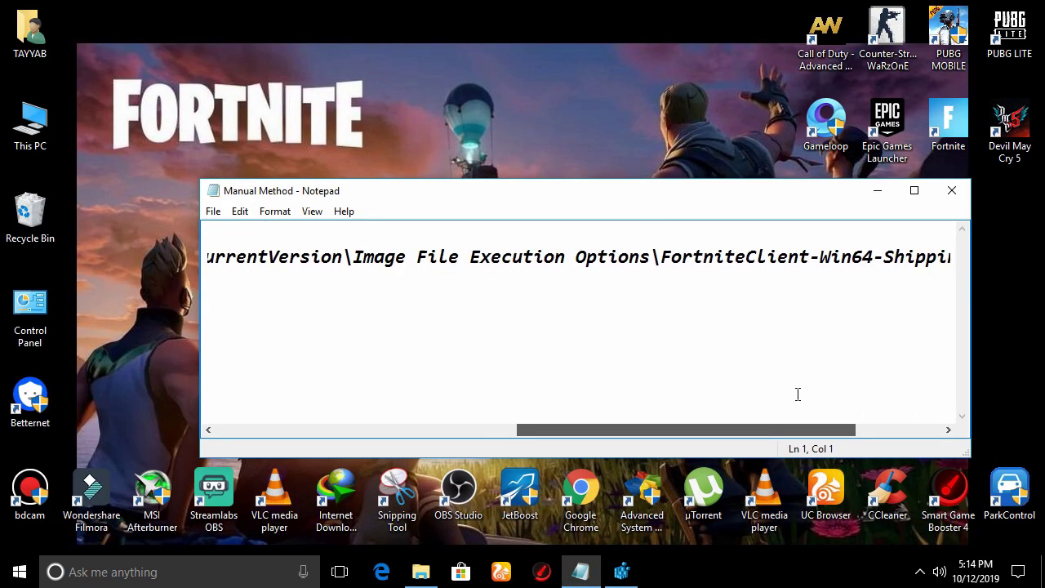
pyautogui.moveTo(700, 434); pyautogui.dragTo(785, 430)
pyautogui.click(472, 248)
pyautogui.moveTo(472, 248); pyautogui.dragTo(826, 253)
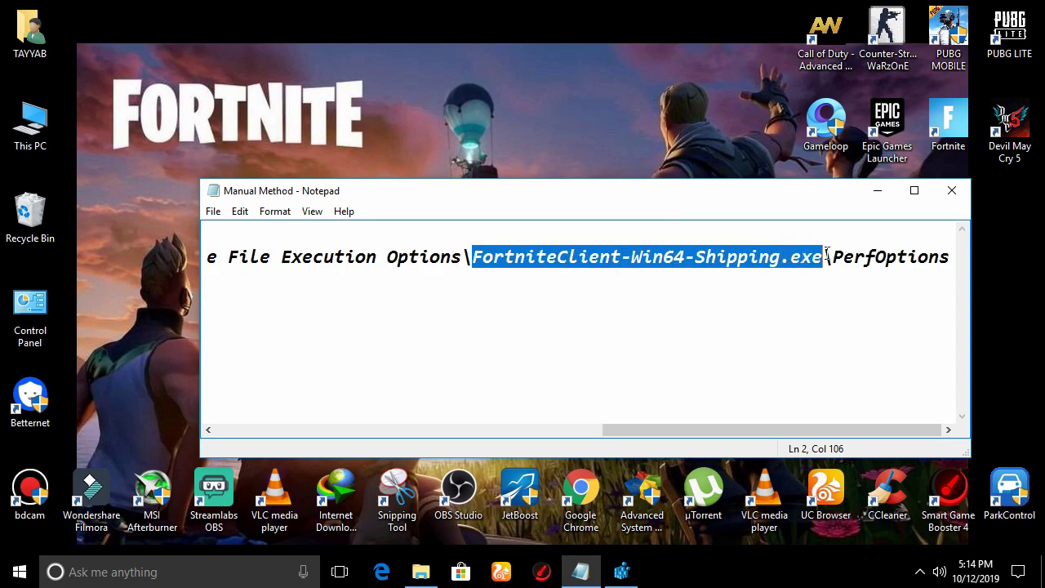
pyautogui.rightClick(764, 258)
pyautogui.click(841, 313)
pyautogui.click(616, 571)
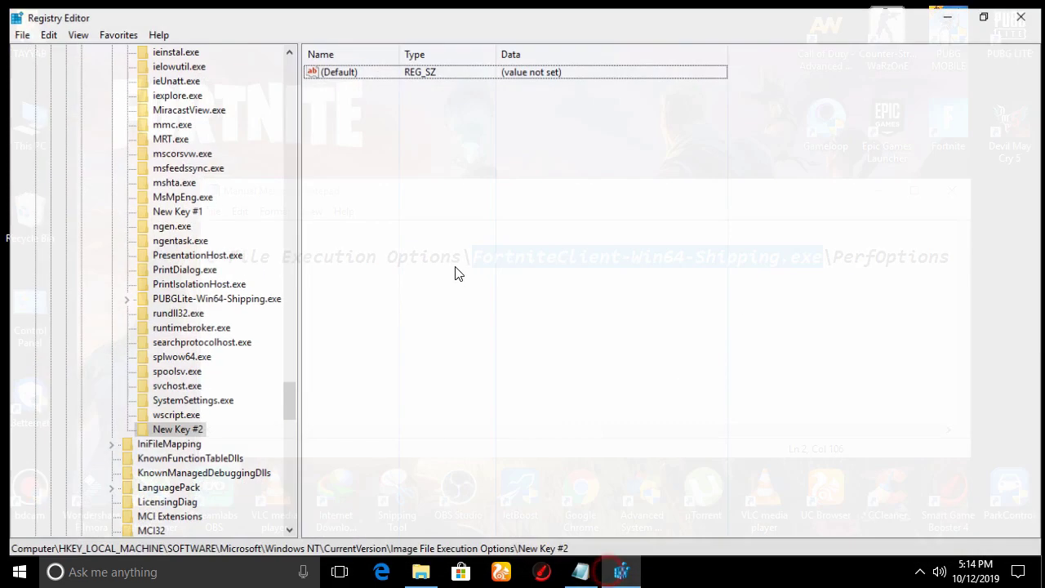
pyautogui.rightClick(168, 431)
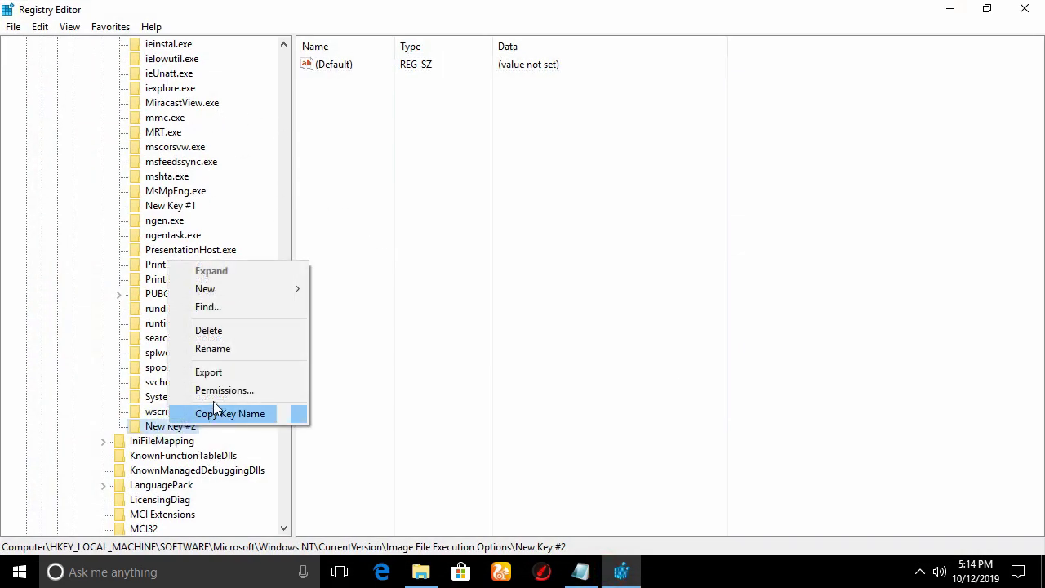
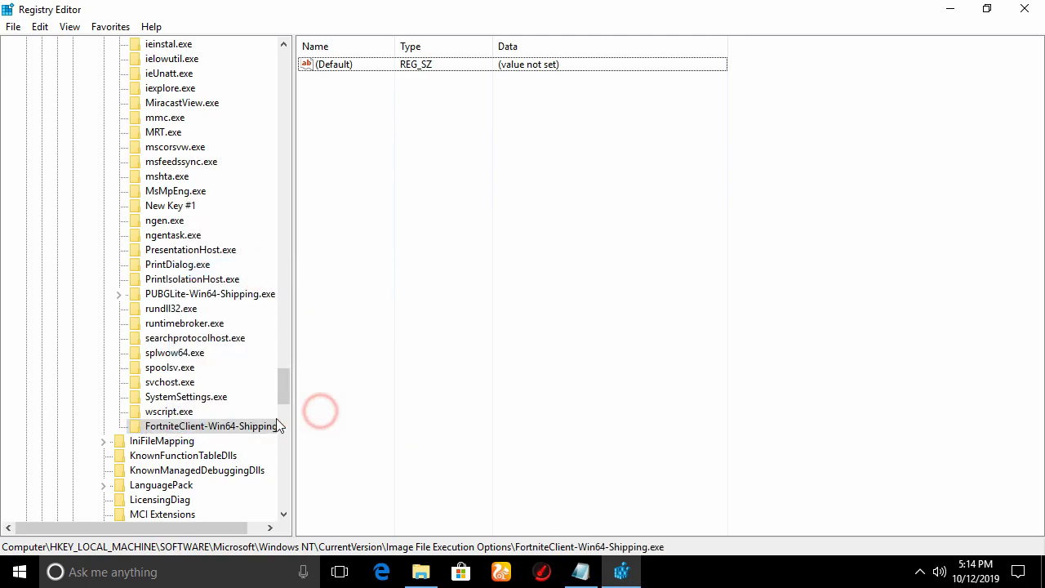
# Create a new subkey under the FortniteClient-Win64-Shipping.exe key
pyautogui.rightClick(208, 429)
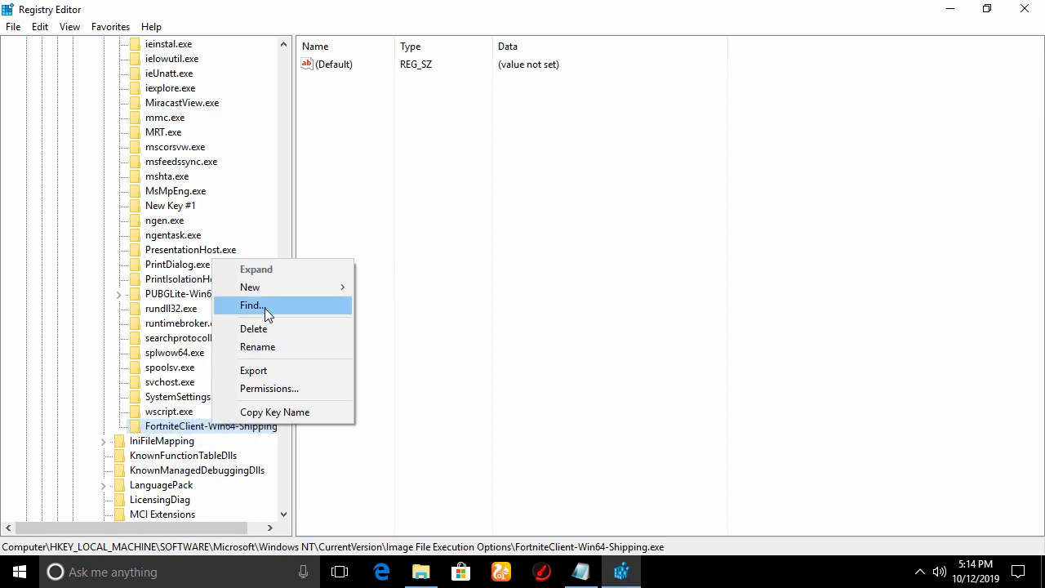
pyautogui.moveTo(305, 290)
pyautogui.click(426, 285)
pyautogui.click(378, 419)
# Copy the key name PerfOptions from the end of the registry path in the Manual Method text document
pyautogui.click(945, 8)
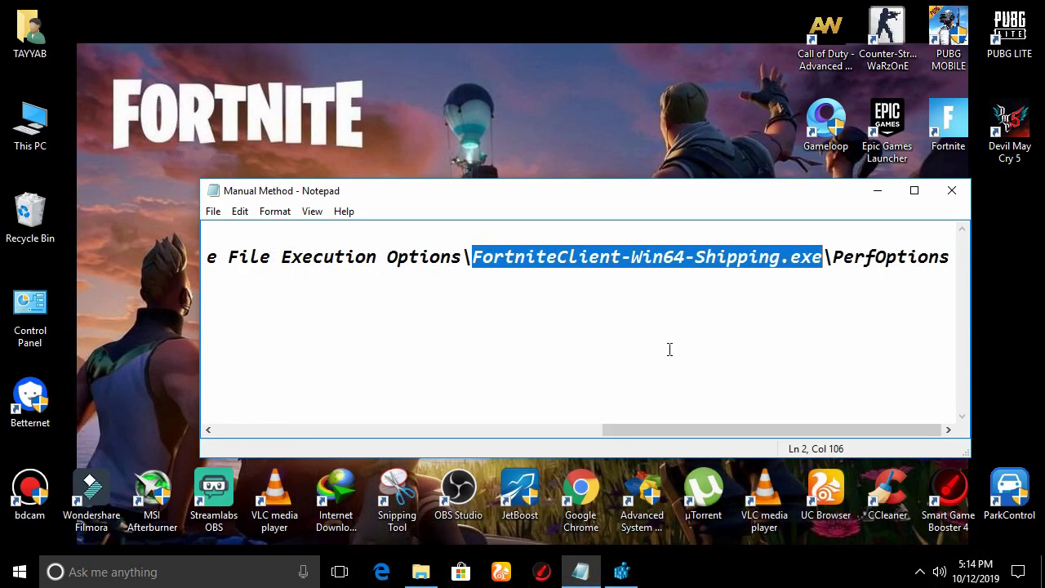
pyautogui.click(786, 429)
pyautogui.moveTo(831, 249); pyautogui.dragTo(951, 255)
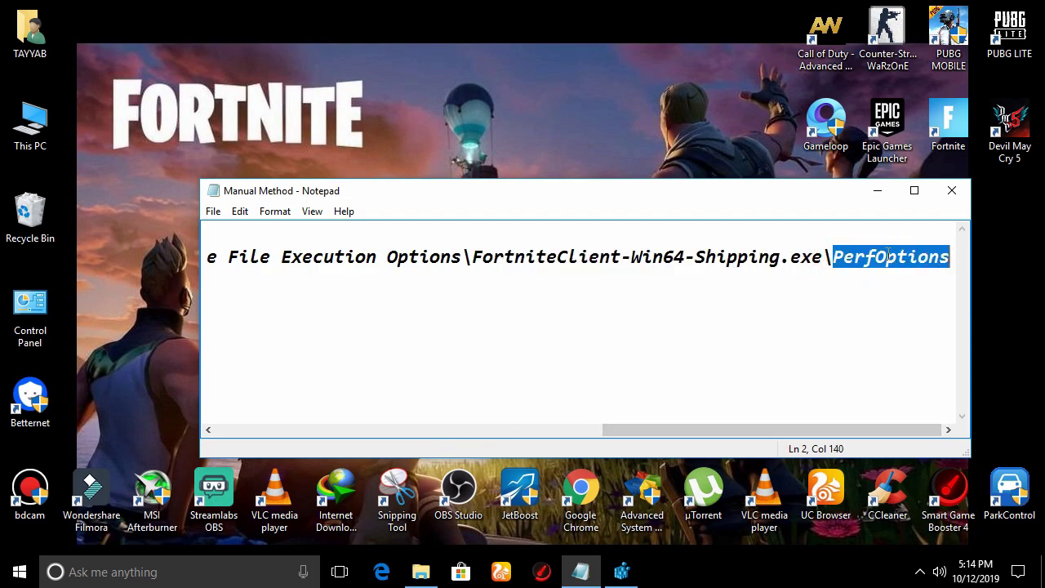
pyautogui.rightClick(876, 256)
pyautogui.click(890, 305)
# Rename the new subkey of FortniteClient-Win64-Shipping.exe as PerfOptions by pasting the copied name
pyautogui.click(611, 558)
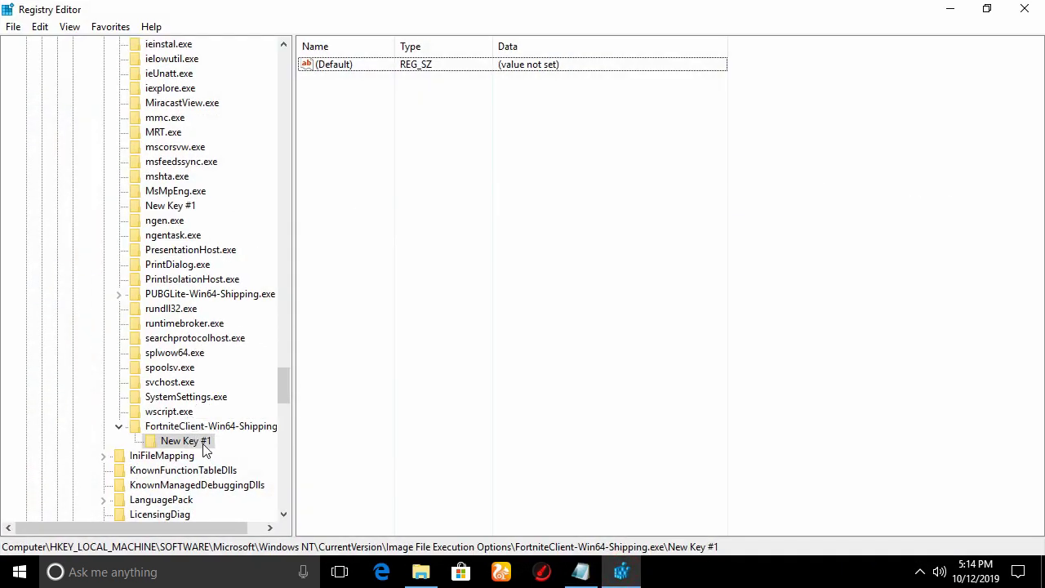
pyautogui.rightClick(204, 441)
pyautogui.click(270, 366)
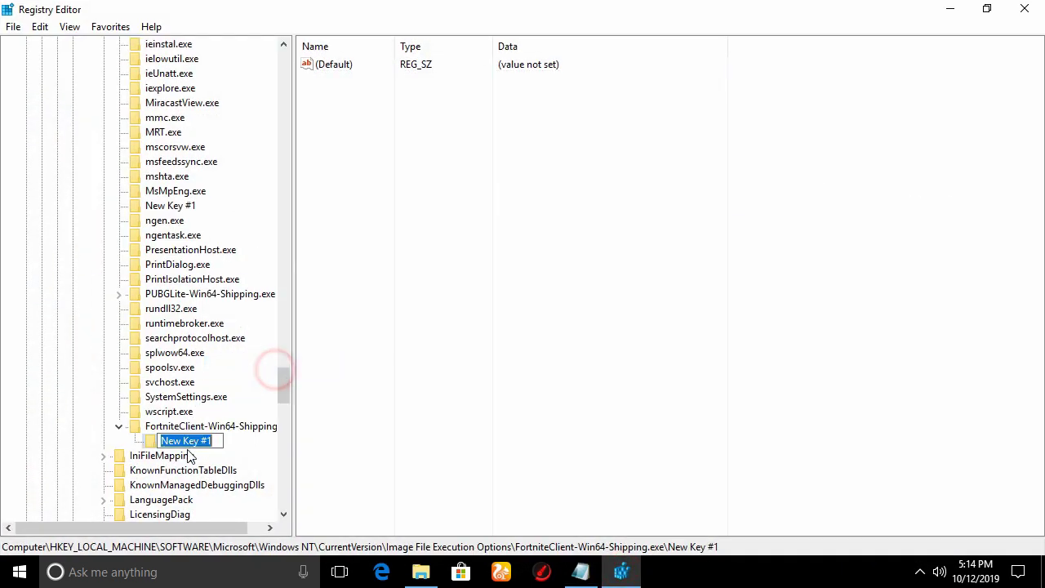
pyautogui.rightClick(189, 439)
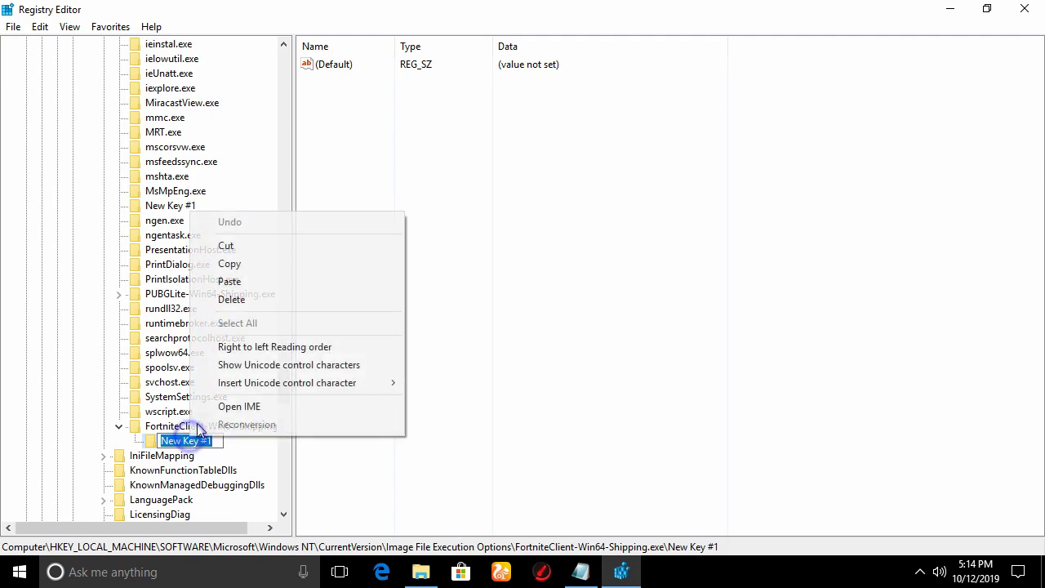
pyautogui.click(250, 280)
pyautogui.click(317, 459)
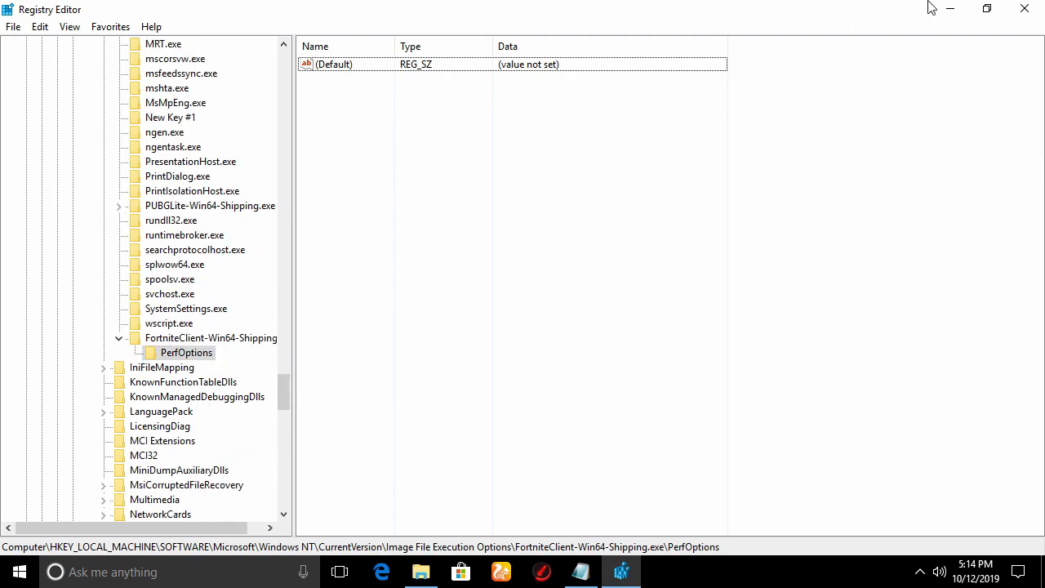
# Check the Manual Method instructions and create a new DWORD (32-bit) value in the PerfOptions key
pyautogui.click(949, 9)
pyautogui.moveTo(518, 426); pyautogui.dragTo(310, 418)
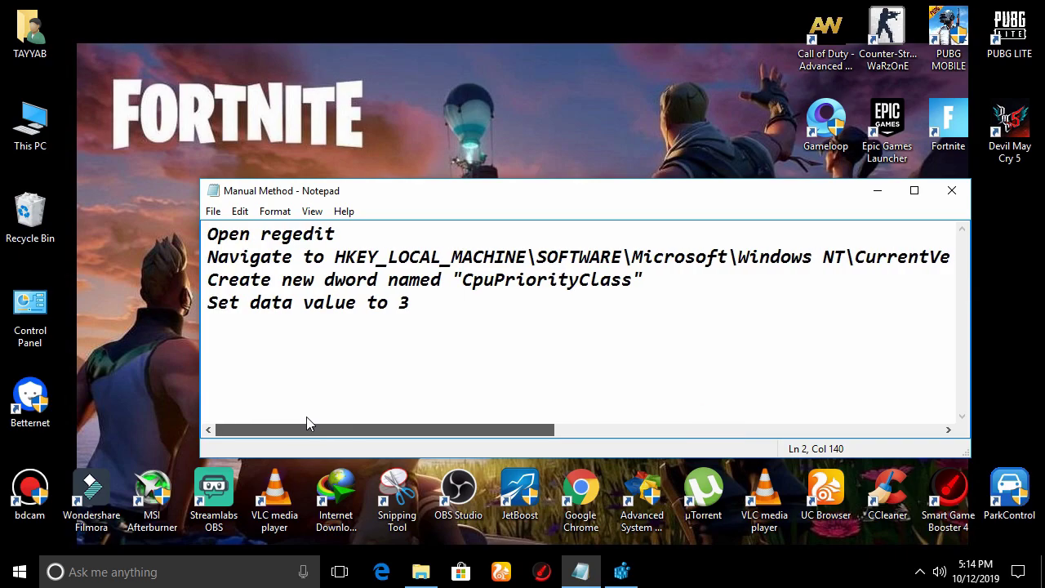
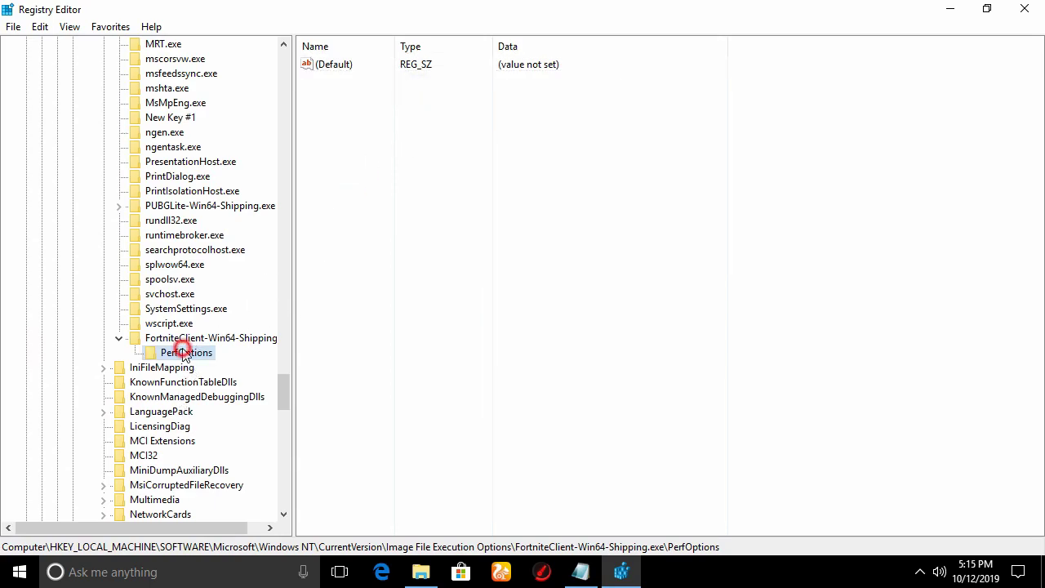
pyautogui.rightClick(344, 89)
pyautogui.moveTo(422, 105)
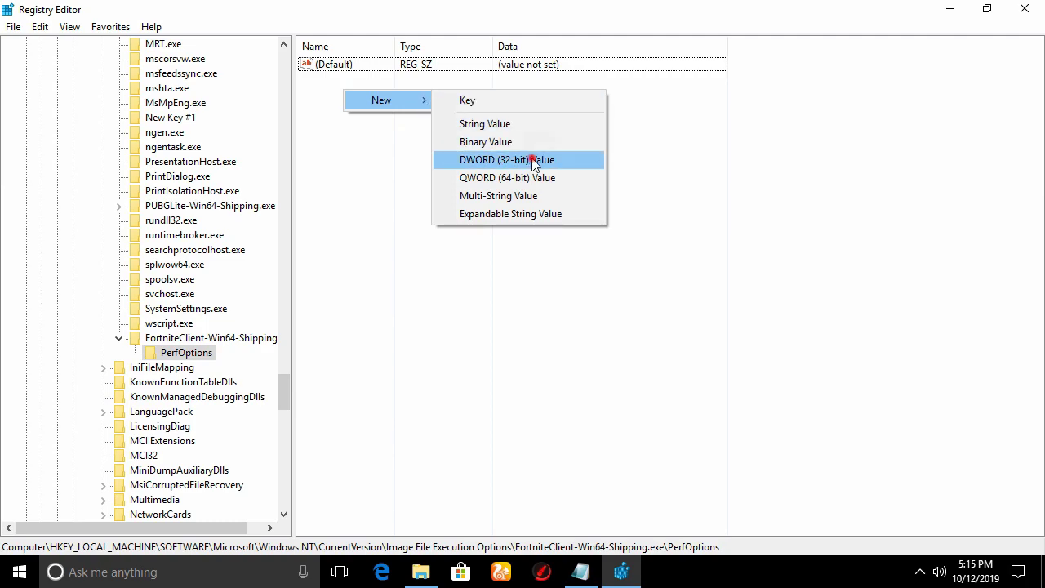
pyautogui.click(532, 159)
pyautogui.click(401, 139)
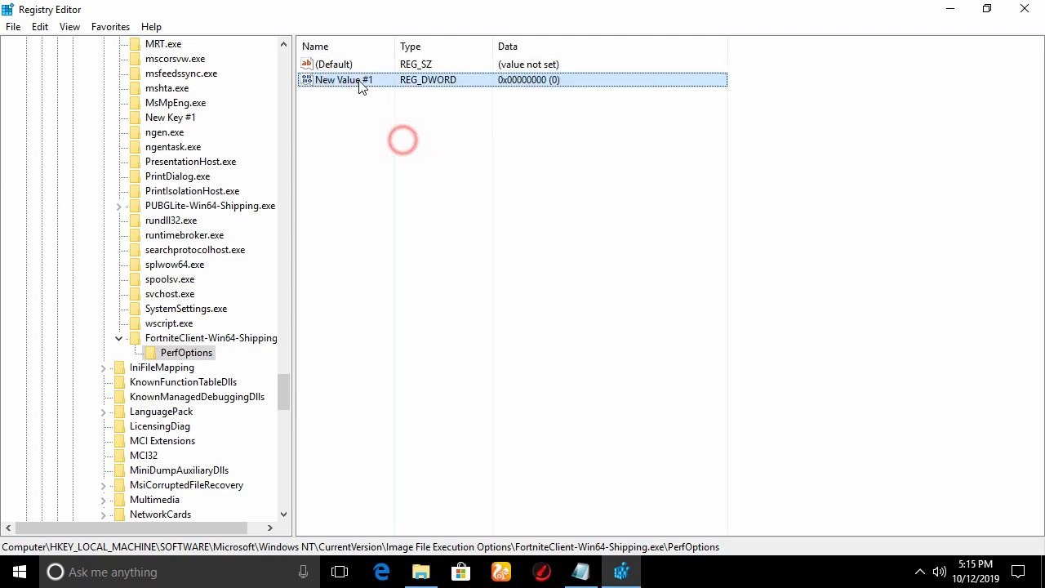
# Copy the value name CpuPriorityClass from the instructions in the Manual Method text document
pyautogui.click(949, 9)
pyautogui.moveTo(719, 429); pyautogui.dragTo(318, 420)
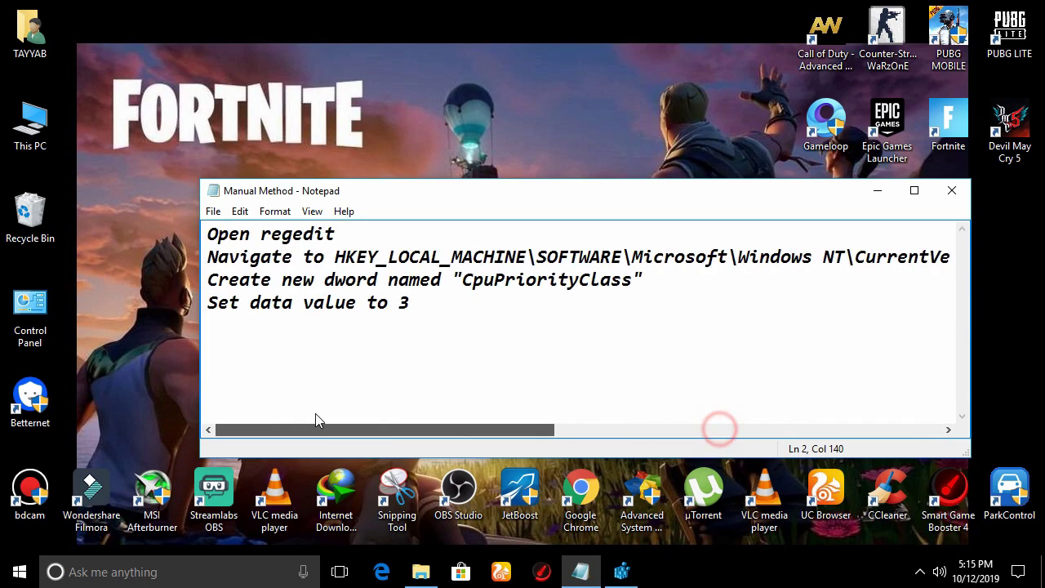
pyautogui.click(482, 374)
pyautogui.moveTo(463, 280); pyautogui.dragTo(633, 279)
pyautogui.rightClick(600, 280)
pyautogui.click(638, 331)
# Rename the new DWORD value in PerfOptions as CpuPriorityClass by pasting the copied name
pyautogui.click(622, 571)
pyautogui.rightClick(358, 92)
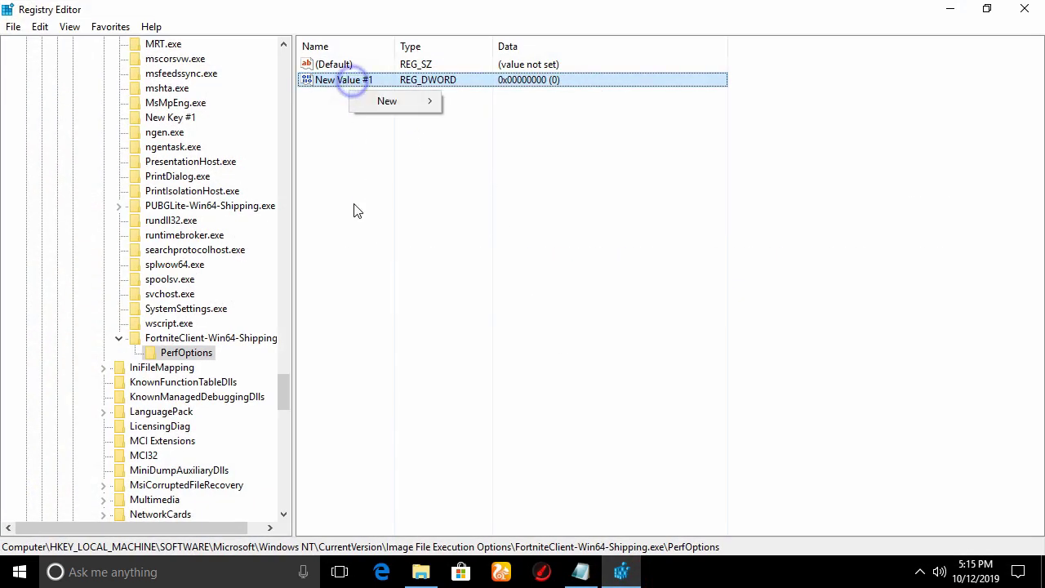
pyautogui.rightClick(336, 78)
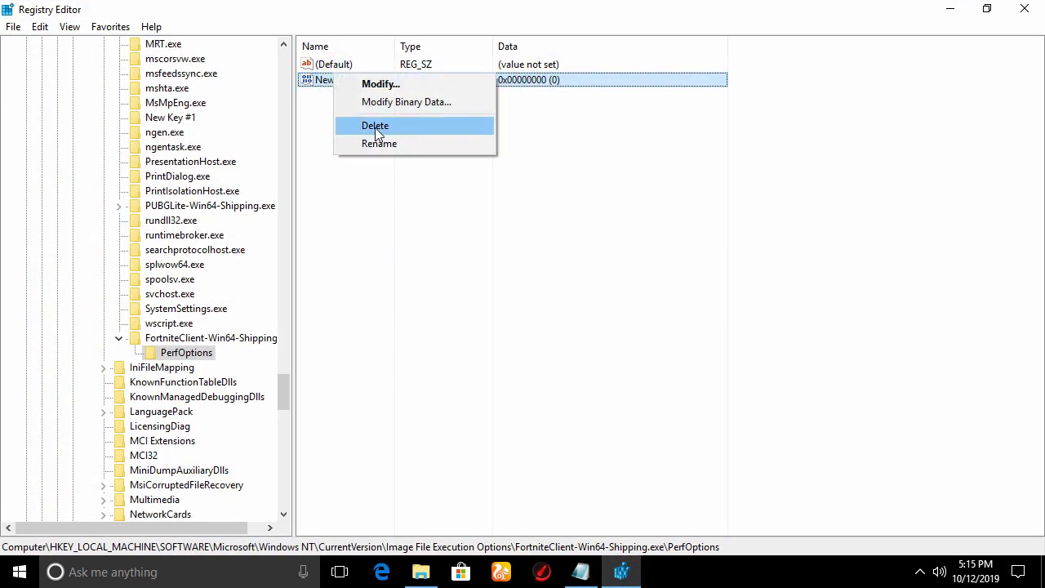
pyautogui.click(374, 143)
pyautogui.rightClick(362, 89)
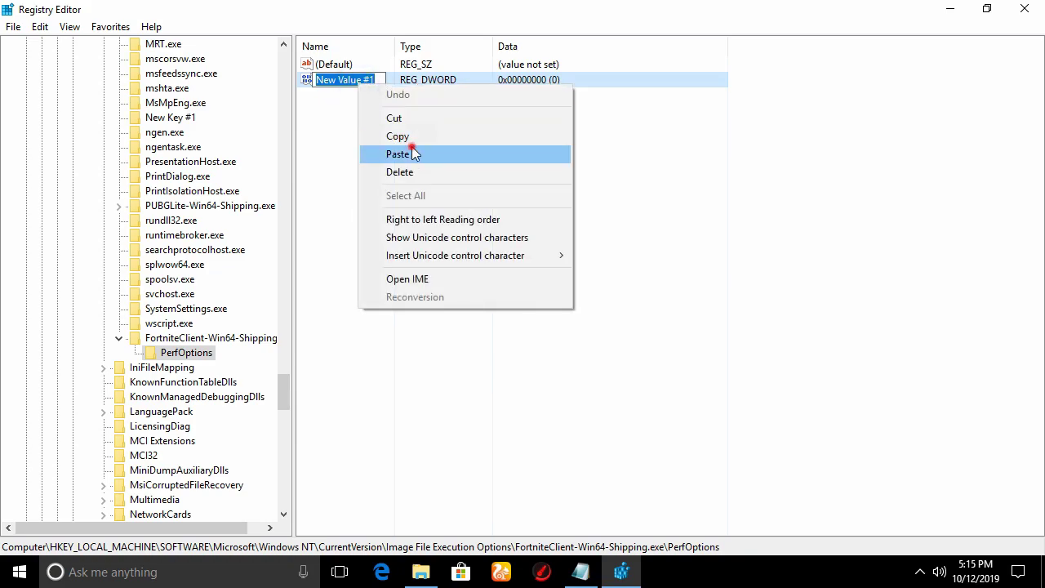
pyautogui.click(413, 152)
pyautogui.click(333, 134)
# Set the CpuPriorityClass value data to 3 in hexadecimal
pyautogui.click(367, 87)
pyautogui.doubleClick(367, 86)
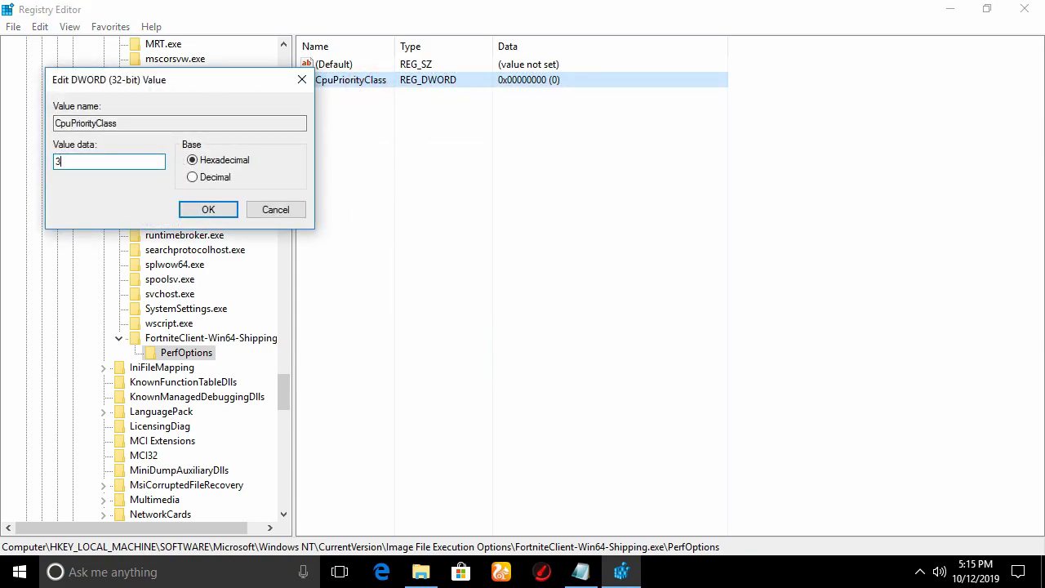
pyautogui.click(217, 211)
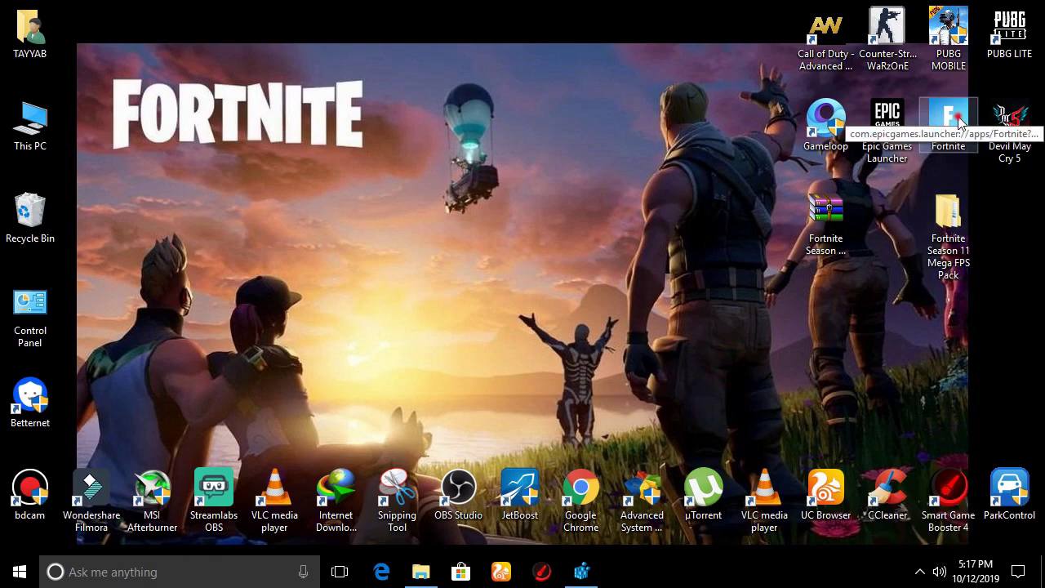
# Launch Fortnite from the desktop and open Task Manager
pyautogui.doubleClick(960, 122)
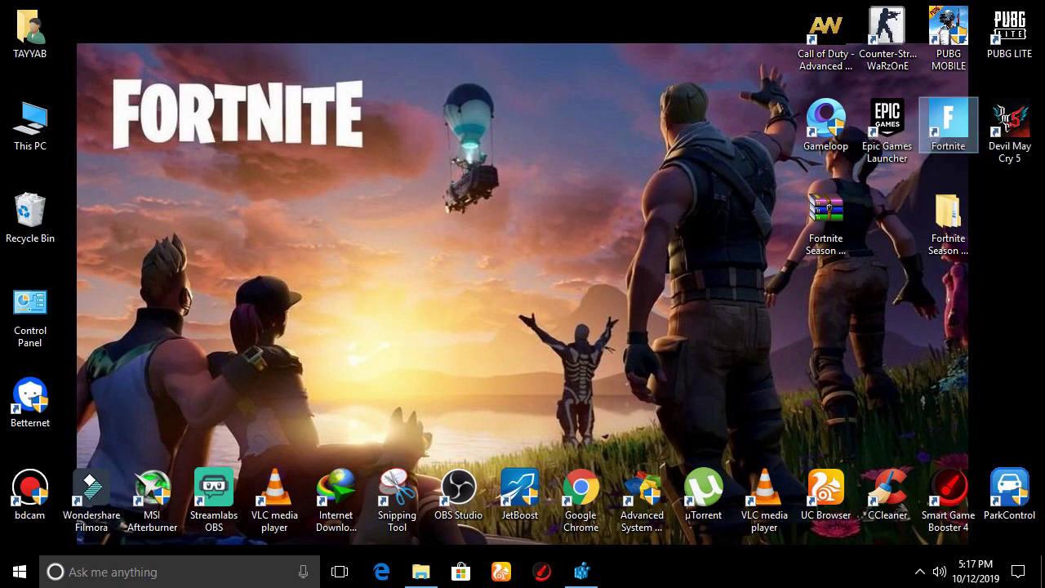
pyautogui.rightClick(774, 582)
pyautogui.click(810, 506)
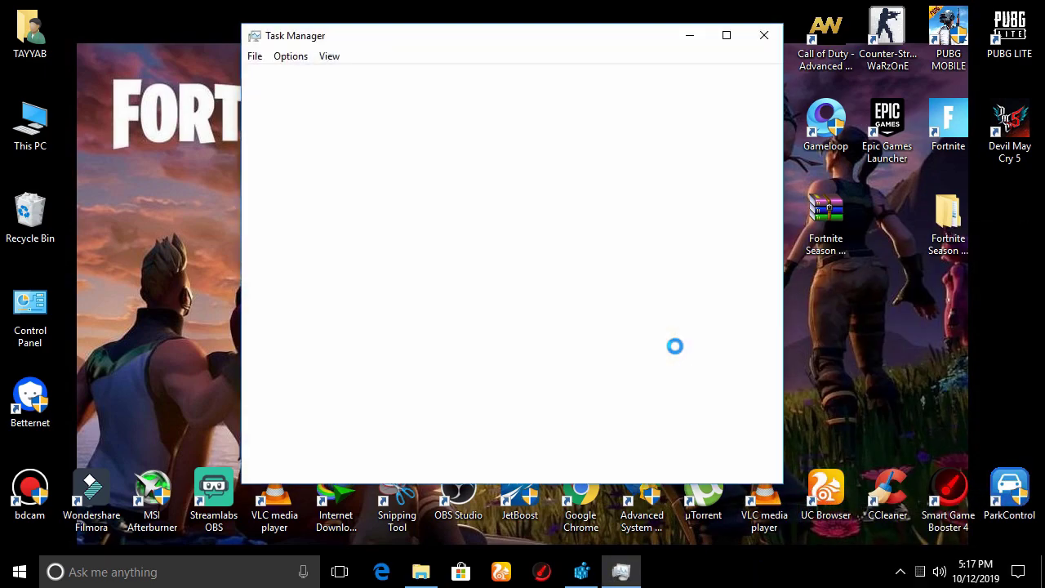
# Find the FortniteLauncher process in Task Manager and go to its entry in the process details
pyautogui.moveTo(367, 33); pyautogui.dragTo(393, 47)
pyautogui.scroll(-1, 443, 254)
pyautogui.scroll(-2, 344, 294)
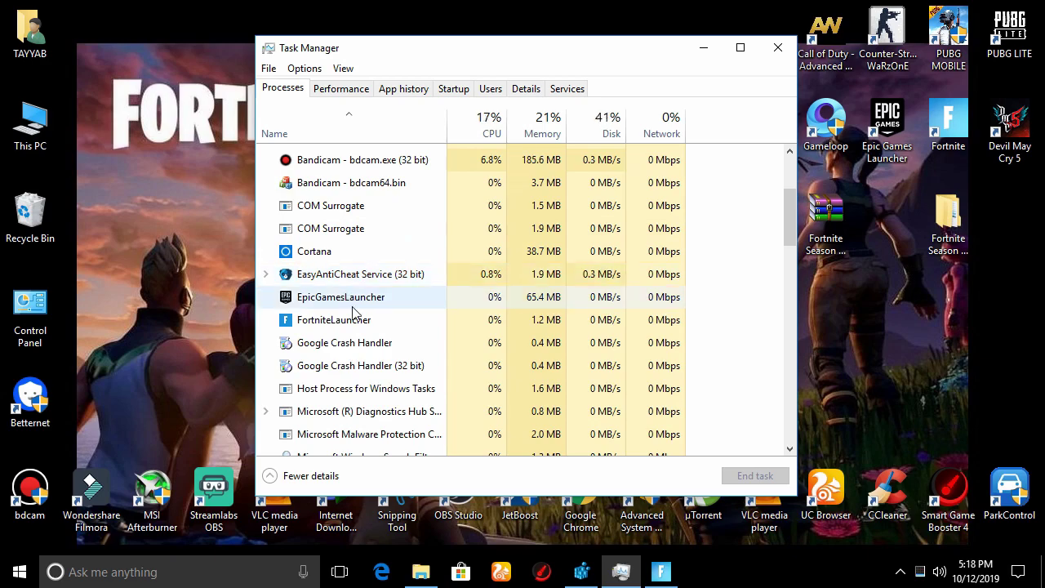
pyautogui.rightClick(353, 325)
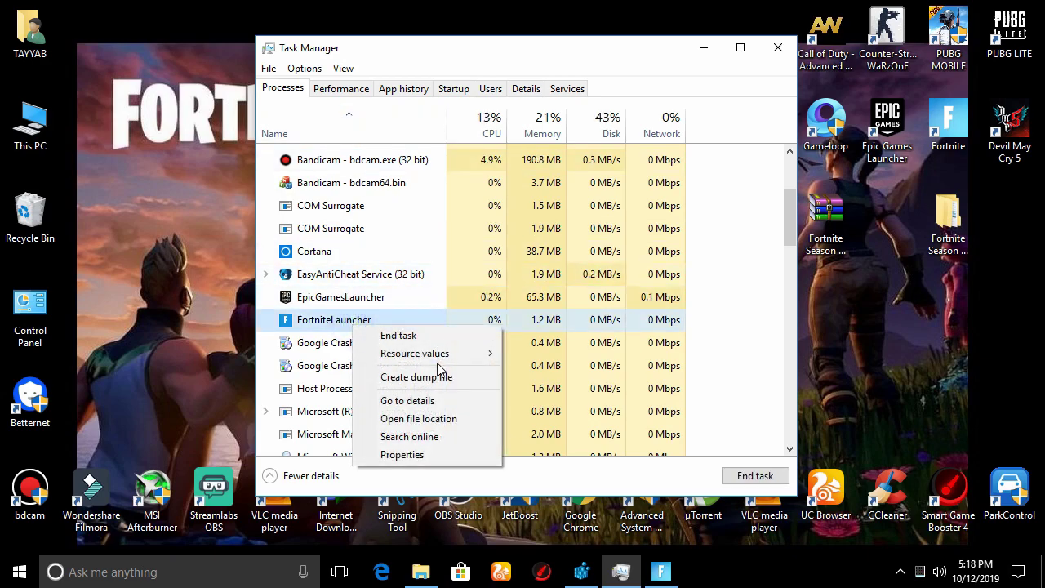
pyautogui.click(443, 399)
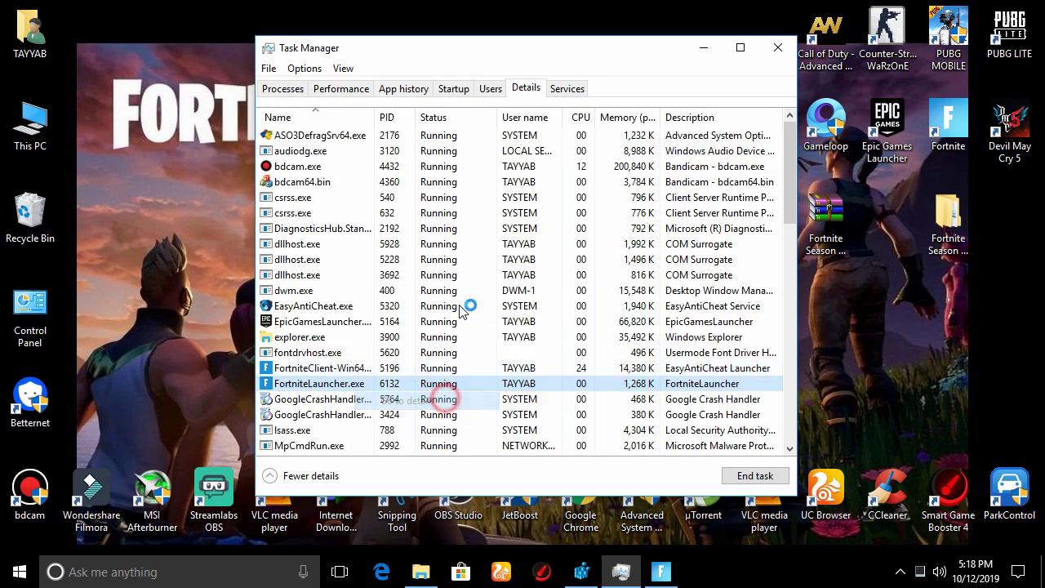
# Check the Set priority options of the EasyAntiCheat Launcher and Fortnite client processes in the details list
pyautogui.rightClick(354, 367)
pyautogui.moveTo(471, 206)
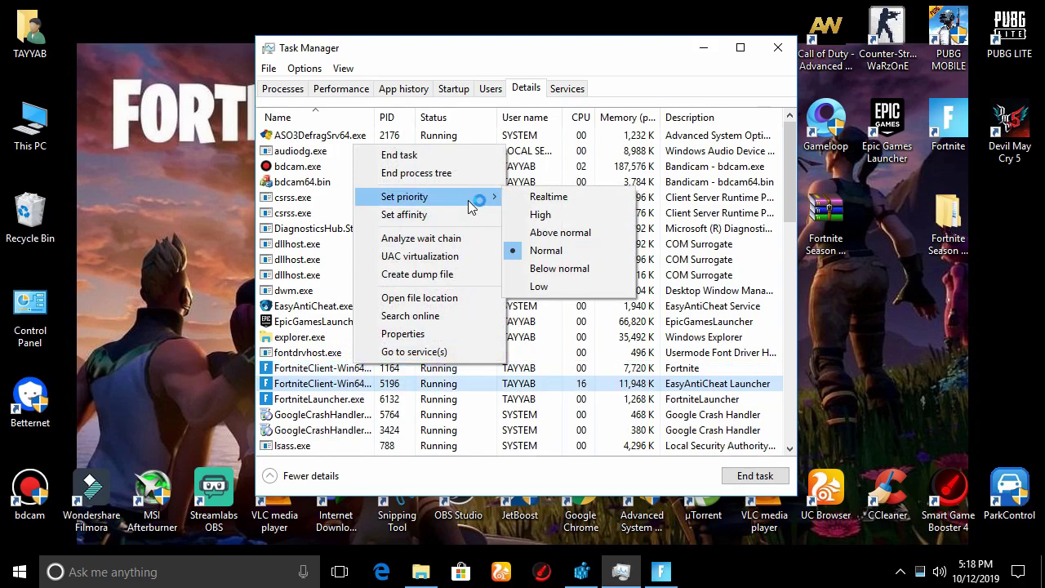
pyautogui.click(343, 366)
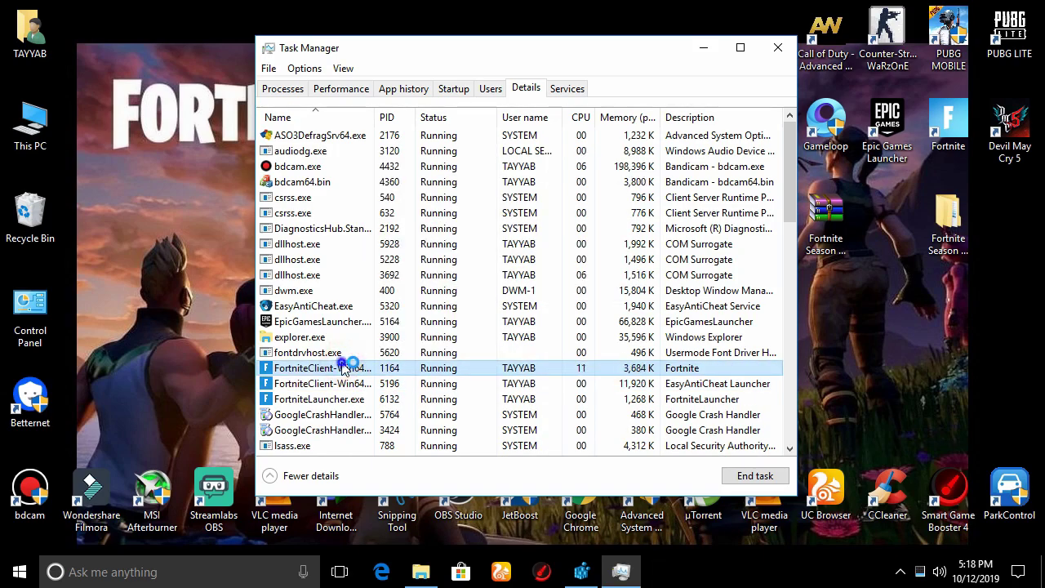
pyautogui.rightClick(344, 363)
pyautogui.moveTo(462, 188)
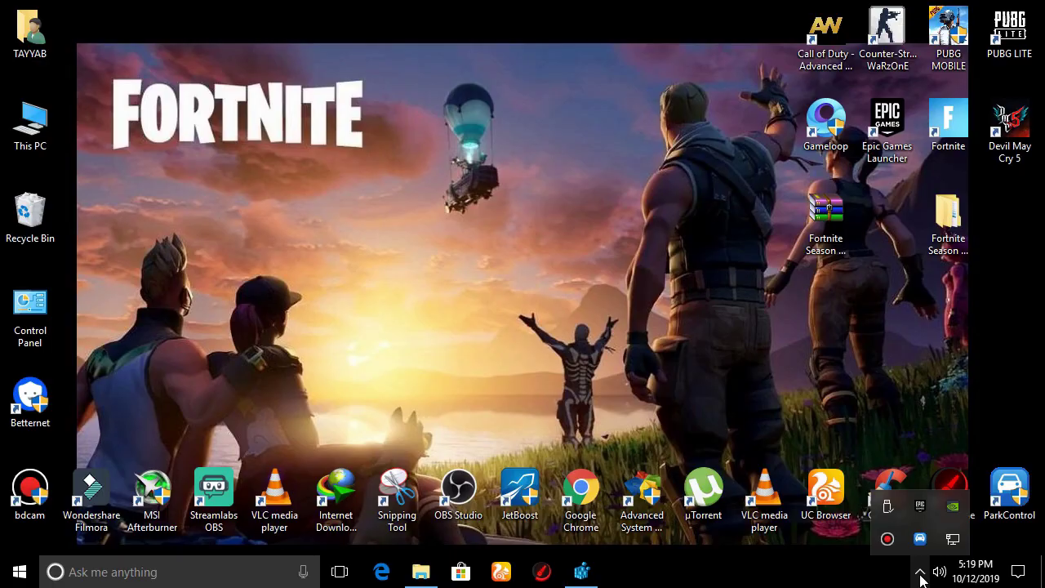
# Extract the prio_x64_210_4391 archive in the Manual Cpu Priority folder of the Fortnite Season 11 Mega FPS Pack
pyautogui.doubleClick(948, 214)
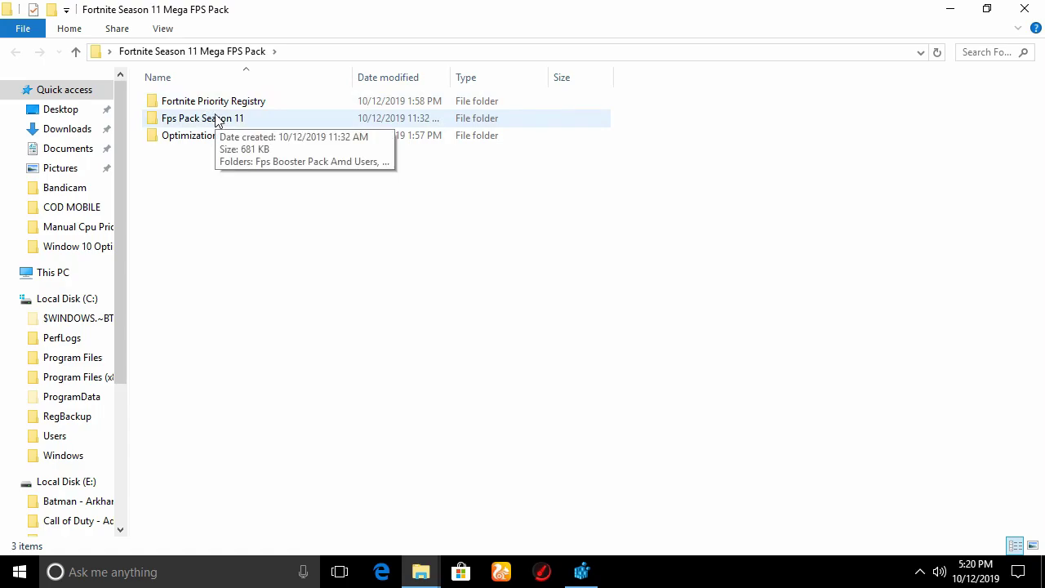
pyautogui.doubleClick(215, 102)
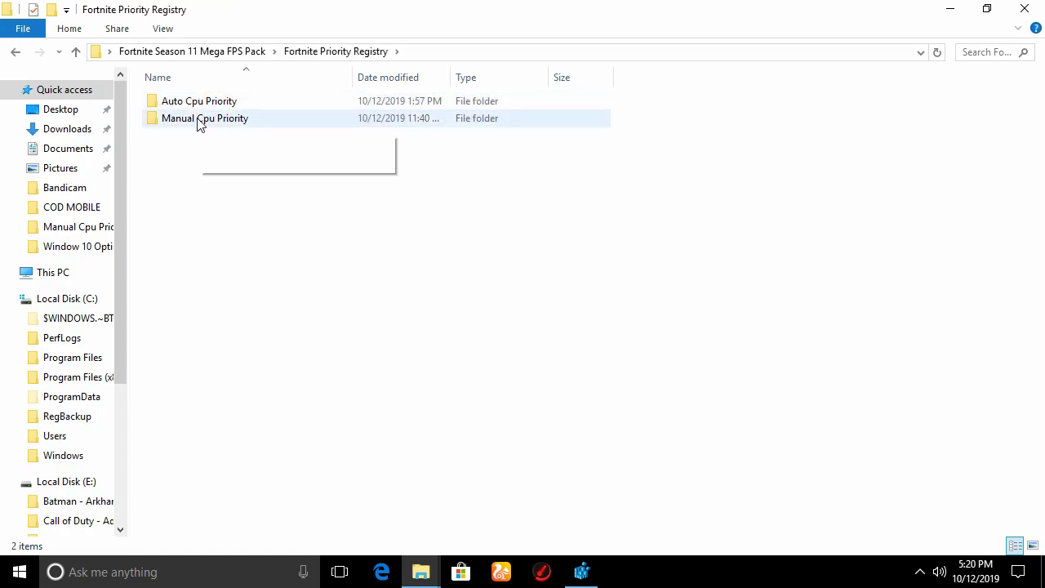
pyautogui.doubleClick(200, 121)
pyautogui.moveTo(175, 187); pyautogui.dragTo(193, 119)
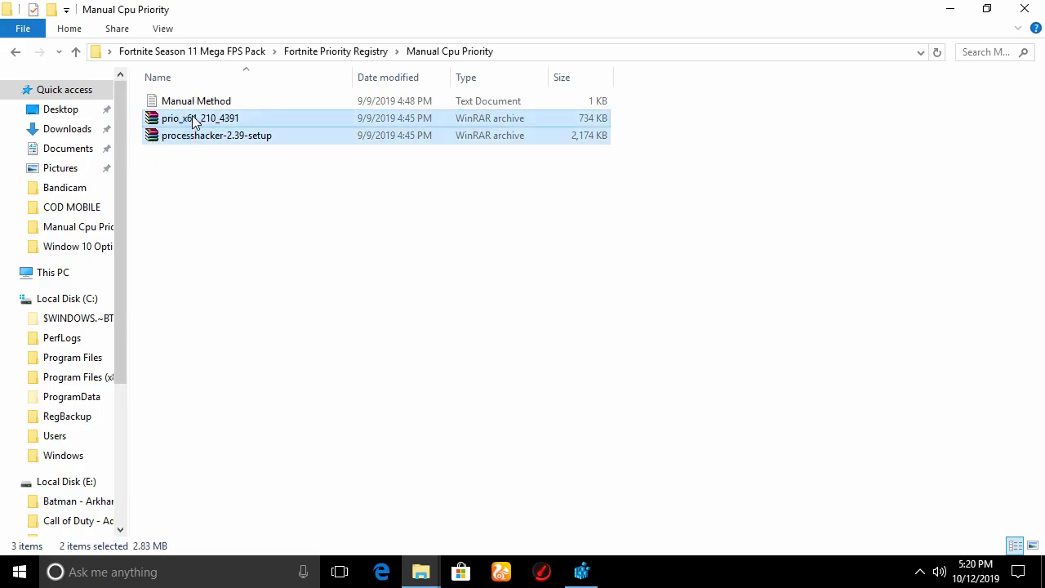
pyautogui.click(177, 177)
pyautogui.rightClick(203, 119)
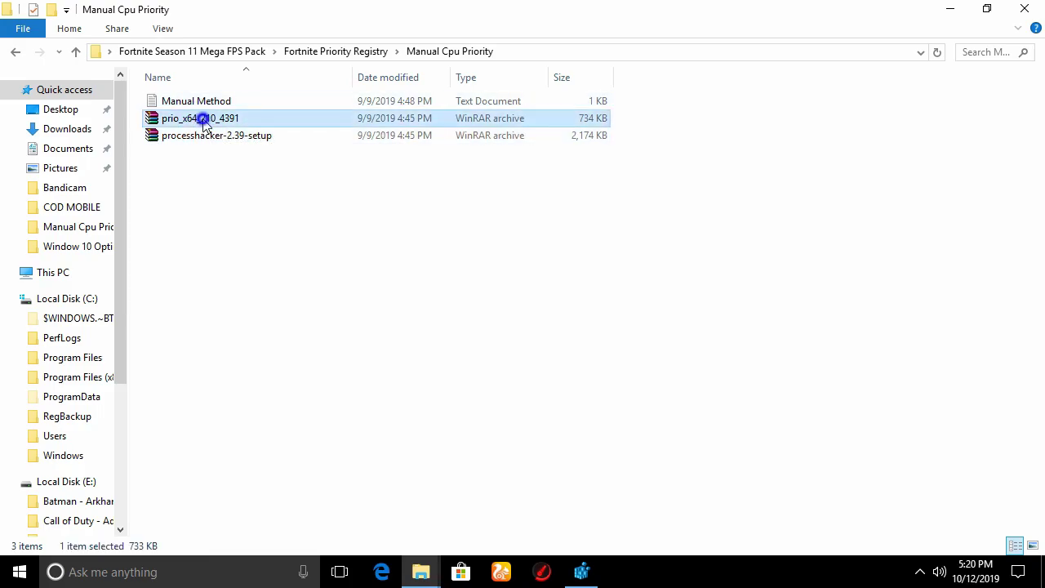
pyautogui.click(247, 168)
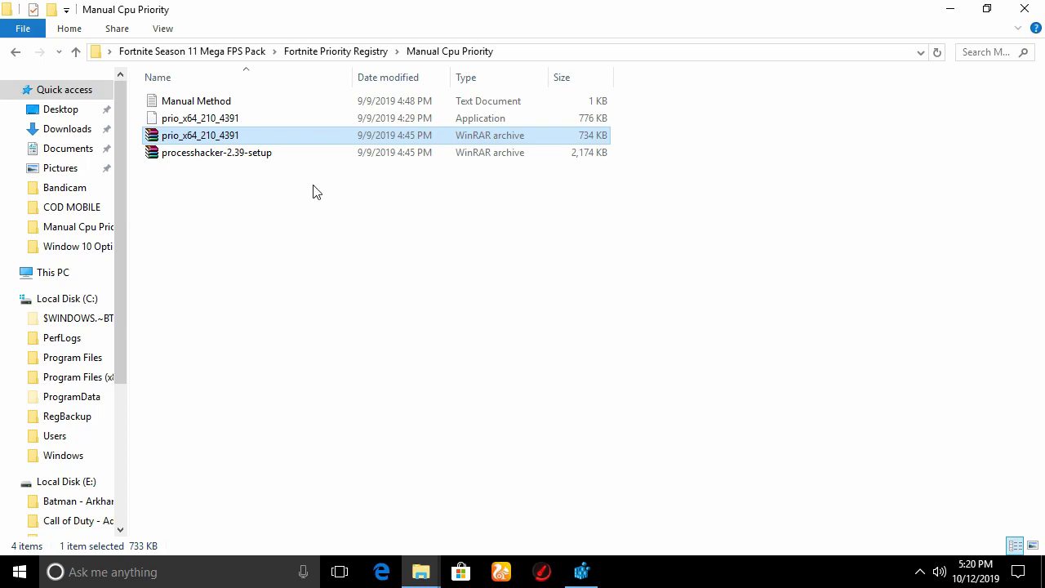
# Install Prio - Process Priority Control from the extracted prio_x64_210_4391 application and minimize the folder window
pyautogui.click(218, 118)
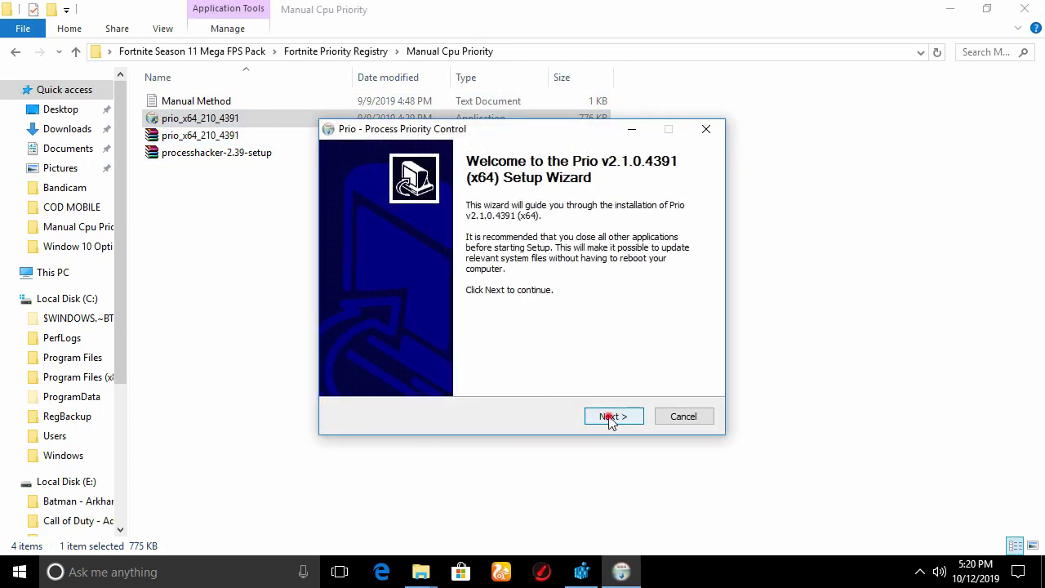
pyautogui.click(611, 418)
pyautogui.click(611, 417)
pyautogui.click(611, 418)
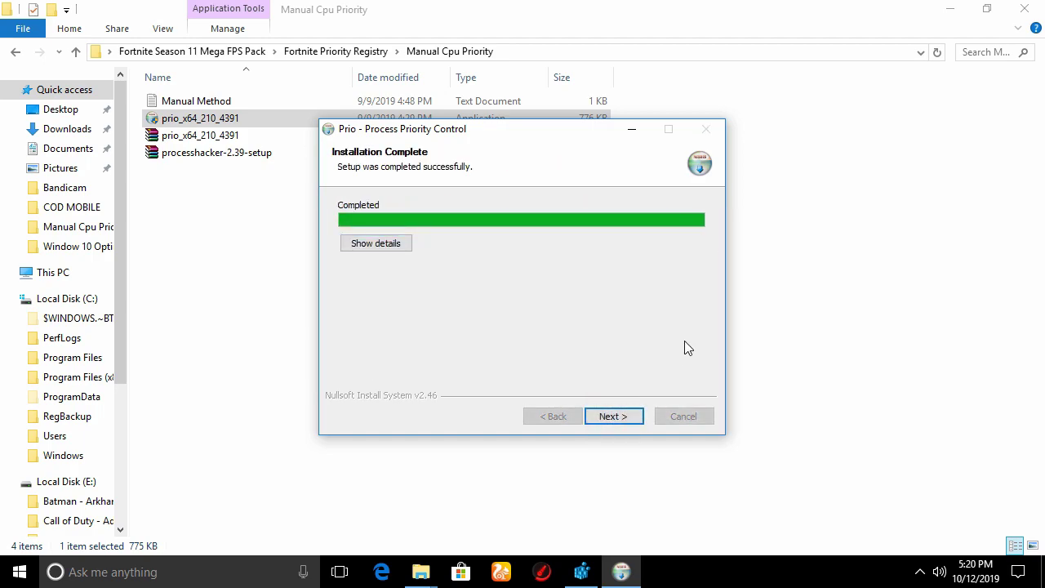
pyautogui.click(633, 421)
pyautogui.click(636, 420)
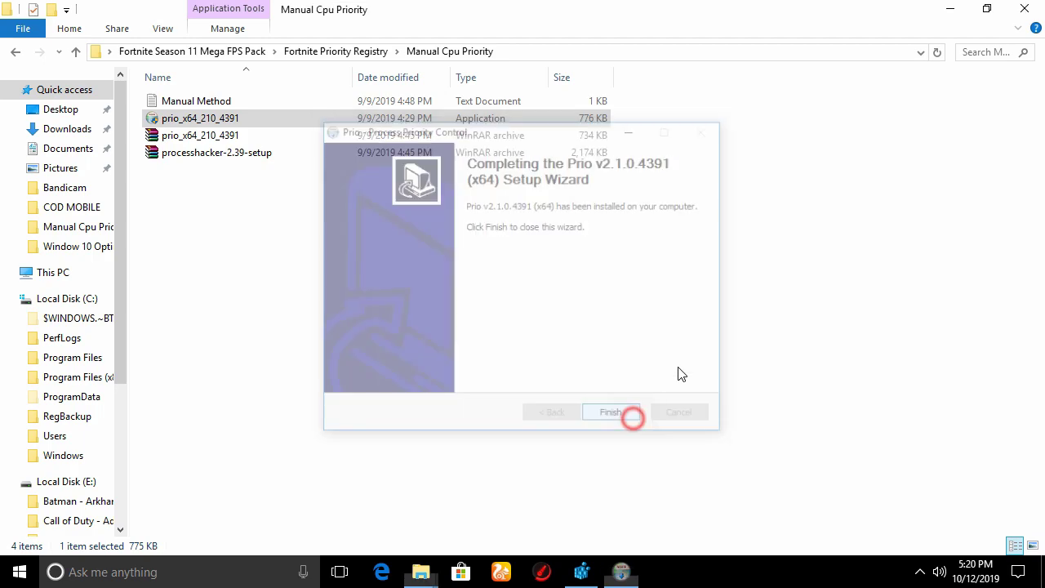
pyautogui.click(950, 9)
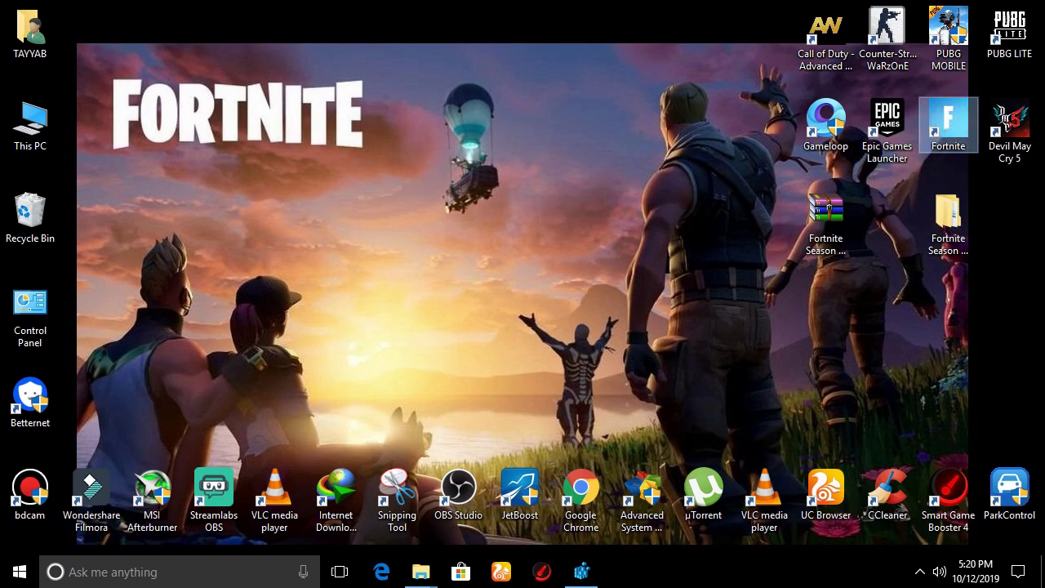
# Open Task Manager with Fortnite launching and go to the details of the FortniteLauncher process
pyautogui.rightClick(723, 581)
pyautogui.click(792, 510)
pyautogui.scroll(-3, 364, 277)
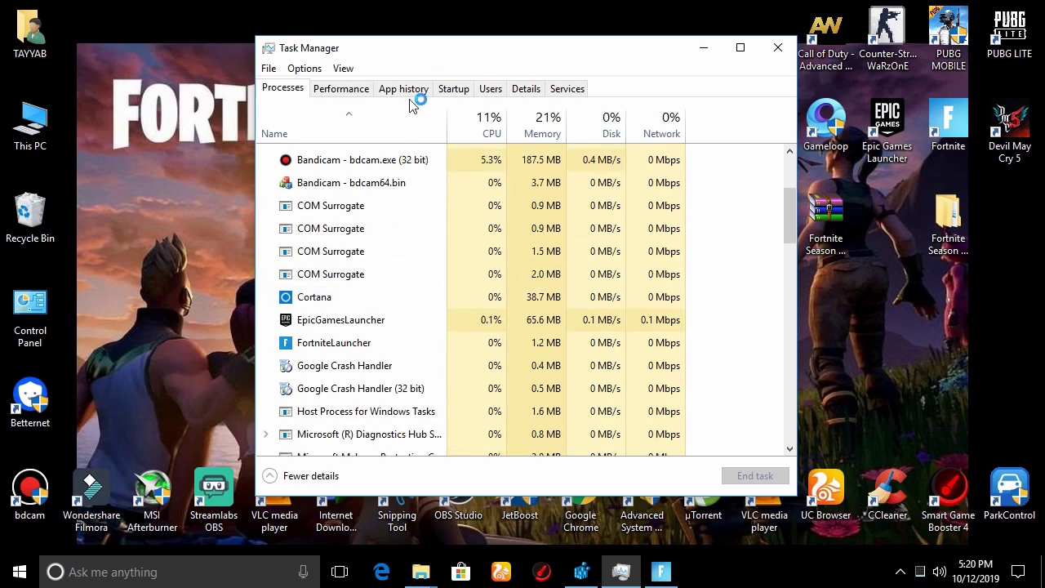
pyautogui.rightClick(335, 344)
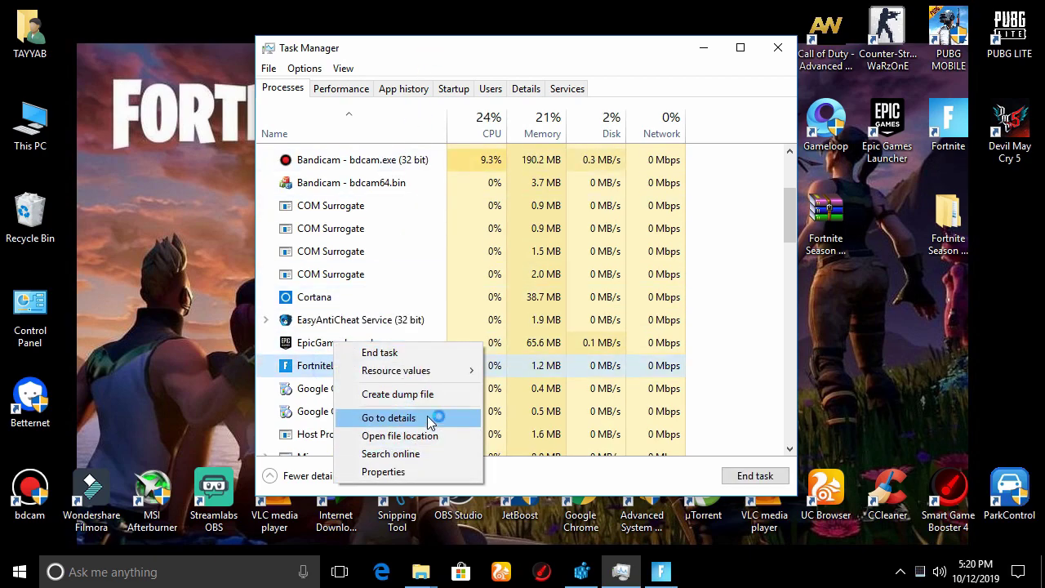
pyautogui.click(425, 422)
pyautogui.scroll(-3, 364, 261)
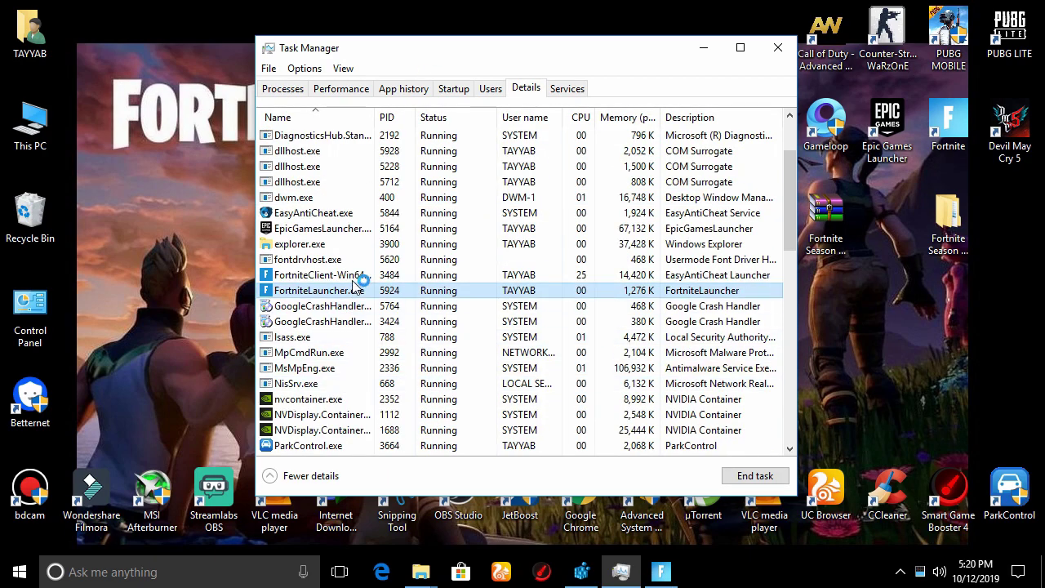
pyautogui.scroll(1, 412, 268)
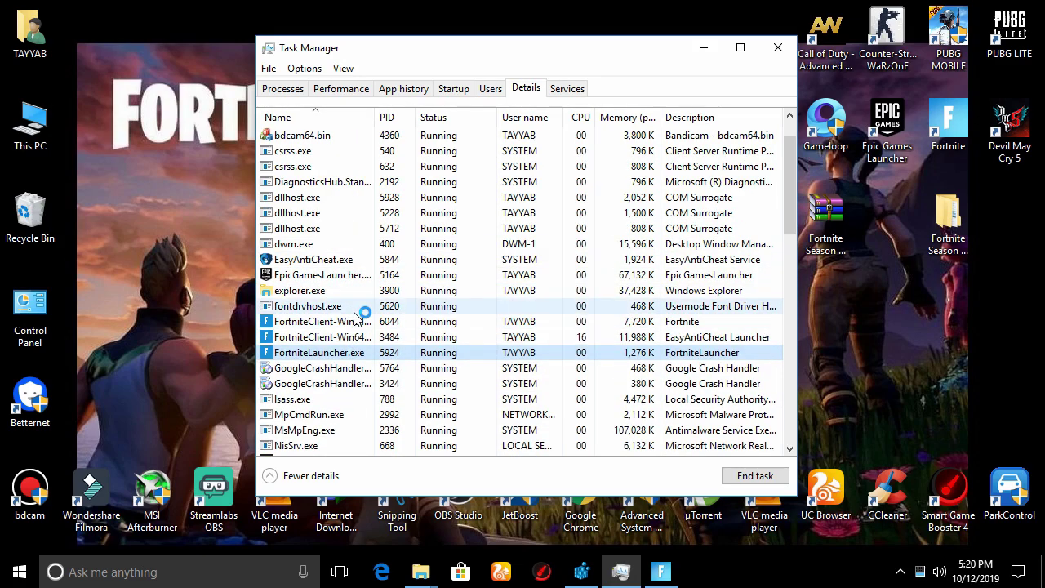
# Switch Save priority off and back on for the FortniteClient-Win64 process described as Fortnite
pyautogui.click(365, 323)
pyautogui.rightClick(359, 322)
pyautogui.moveTo(426, 106)
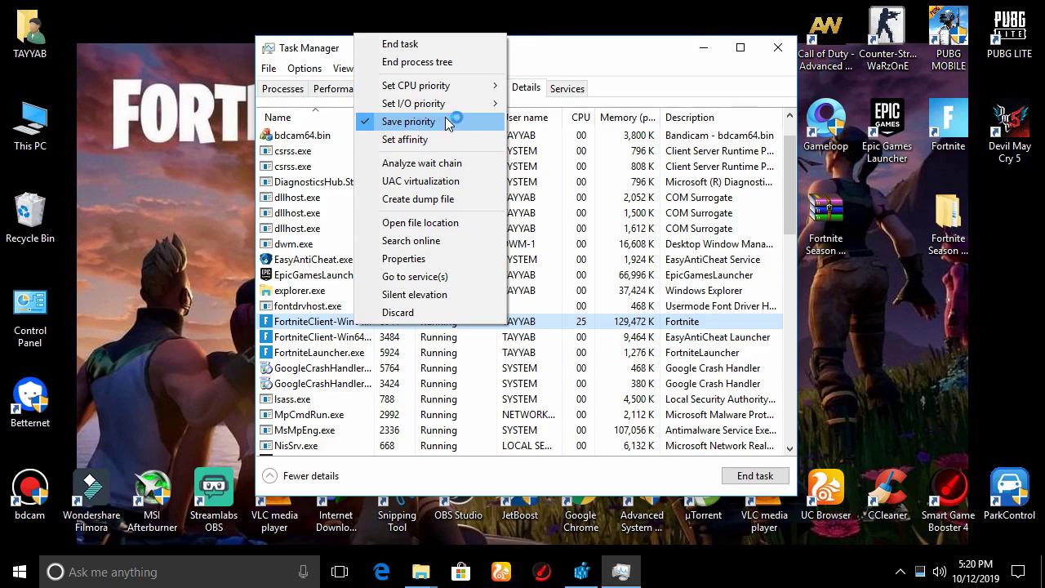
pyautogui.click(404, 123)
pyautogui.rightClick(356, 320)
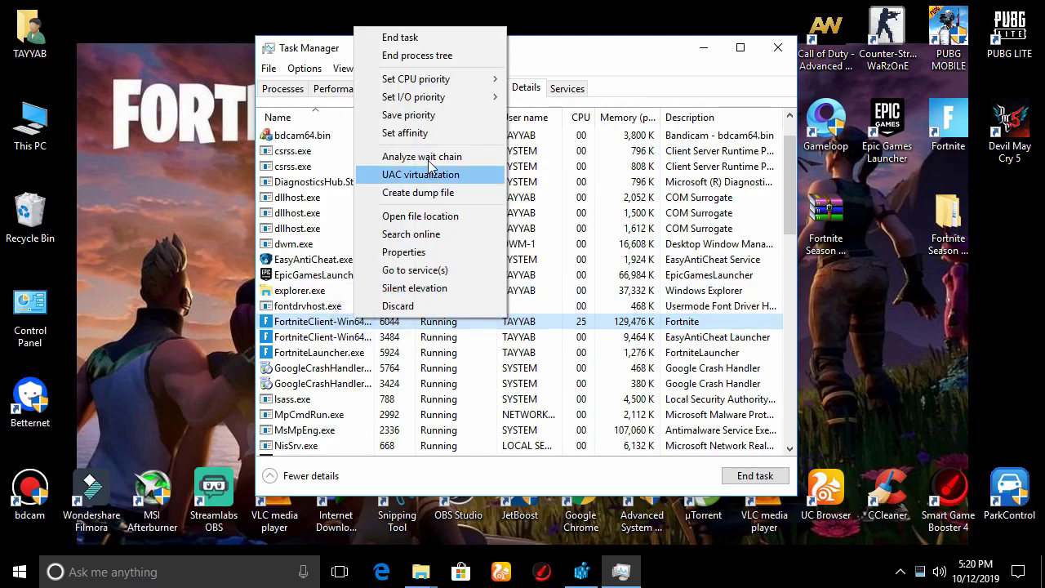
pyautogui.click(425, 115)
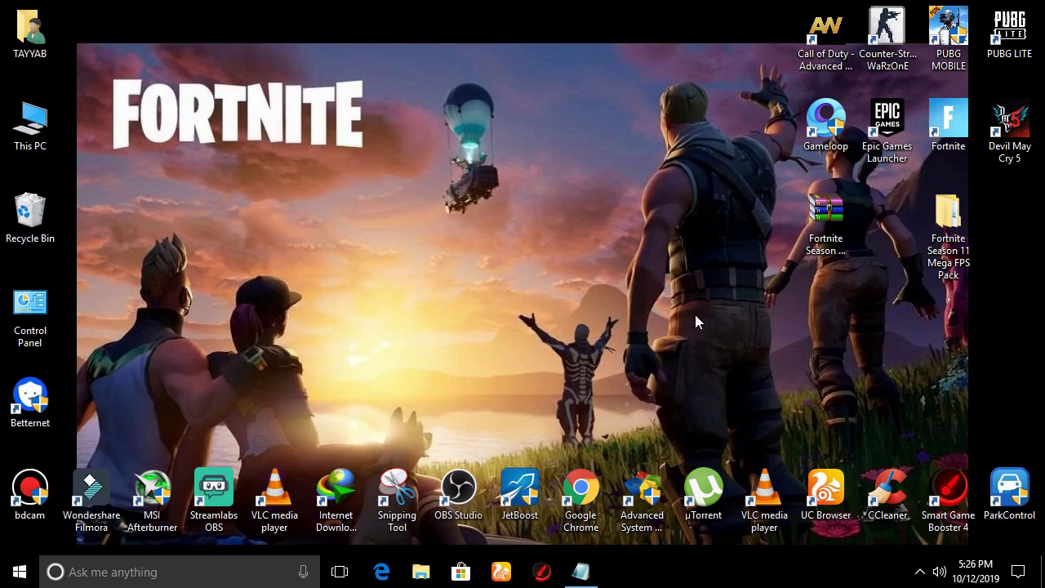
# Read the Read me First! document in the pack's Optimization > Oneclicker folder and close it
pyautogui.doubleClick(948, 212)
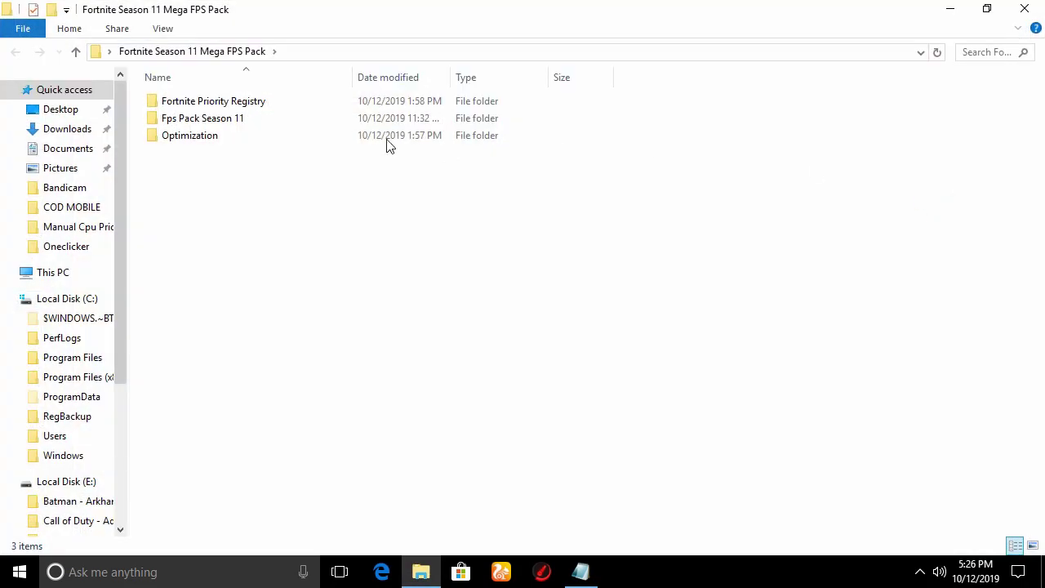
pyautogui.doubleClick(200, 137)
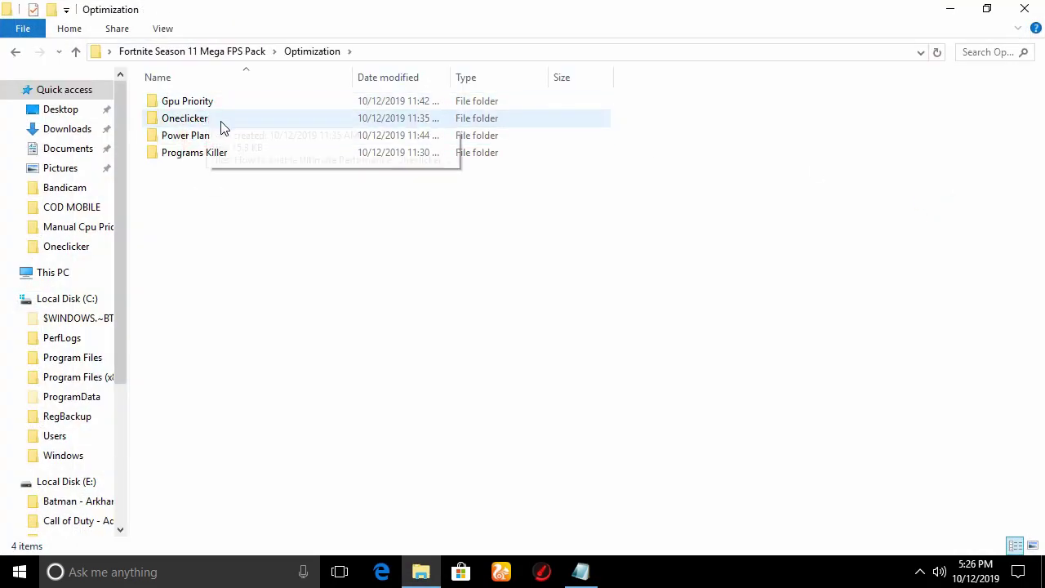
pyautogui.doubleClick(200, 121)
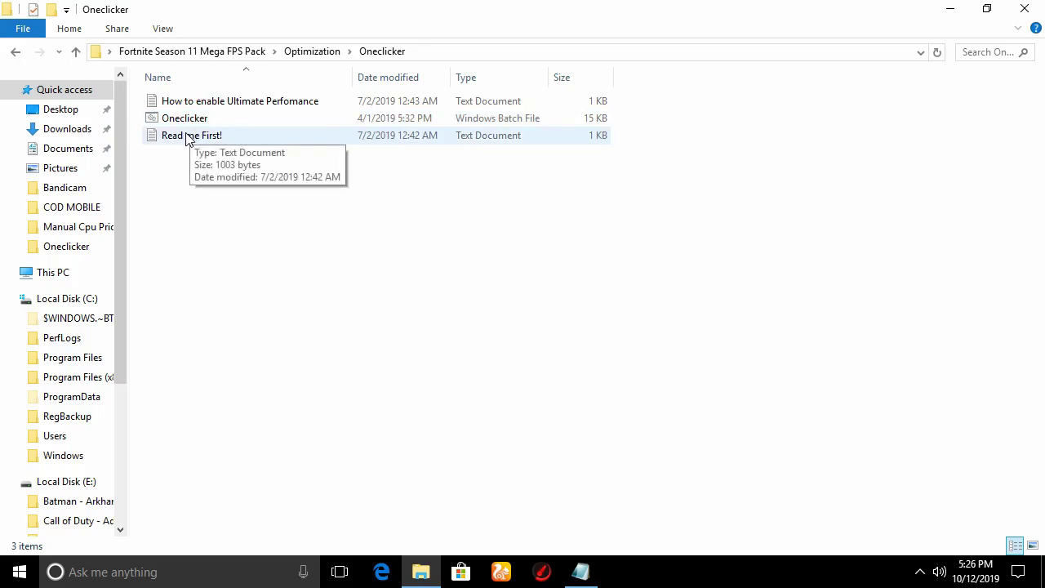
pyautogui.doubleClick(192, 136)
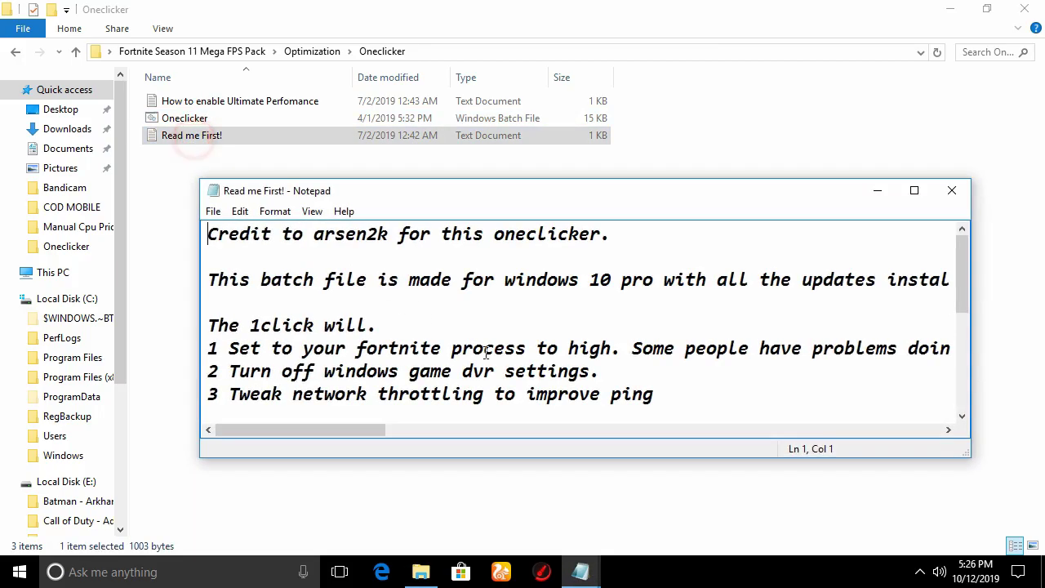
pyautogui.click(914, 190)
pyautogui.moveTo(555, 389); pyautogui.dragTo(4, 114)
pyautogui.click(1024, 9)
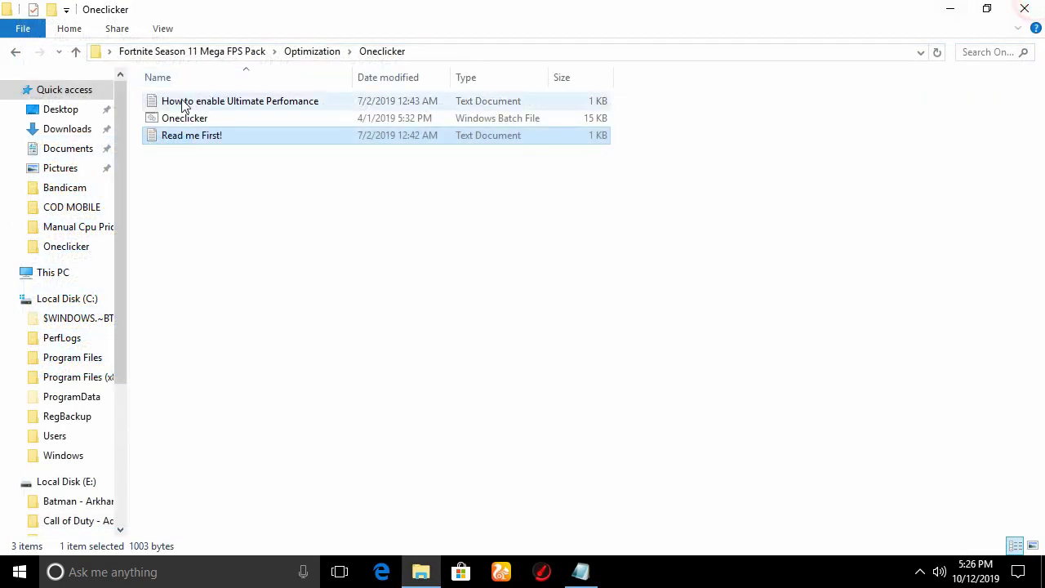
# Run the Oneclicker batch file as administrator and continue past its notices to create a system restore point
pyautogui.click(194, 120)
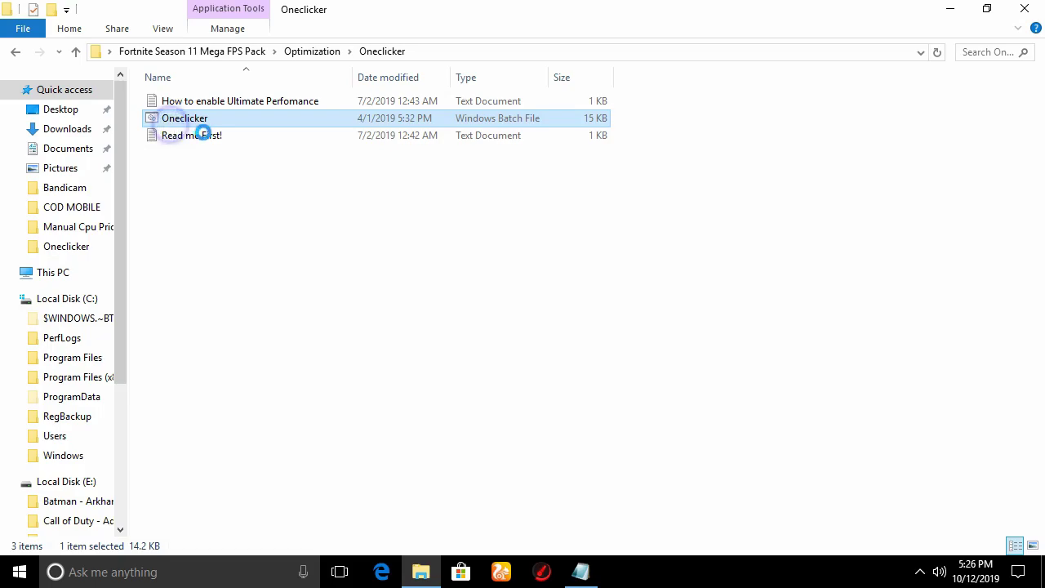
pyautogui.rightClick(172, 124)
pyautogui.click(286, 192)
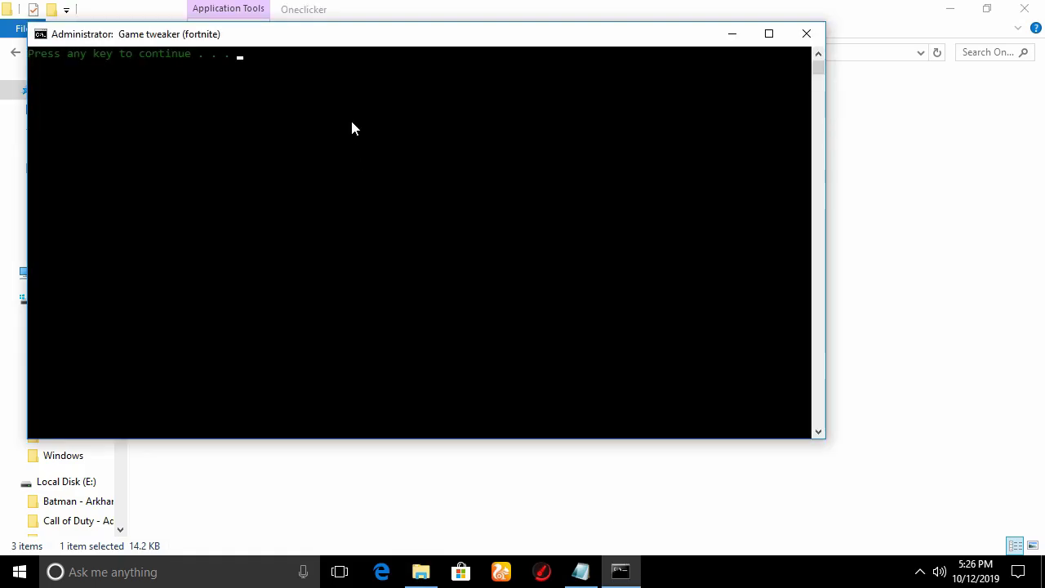
pyautogui.press('Return')
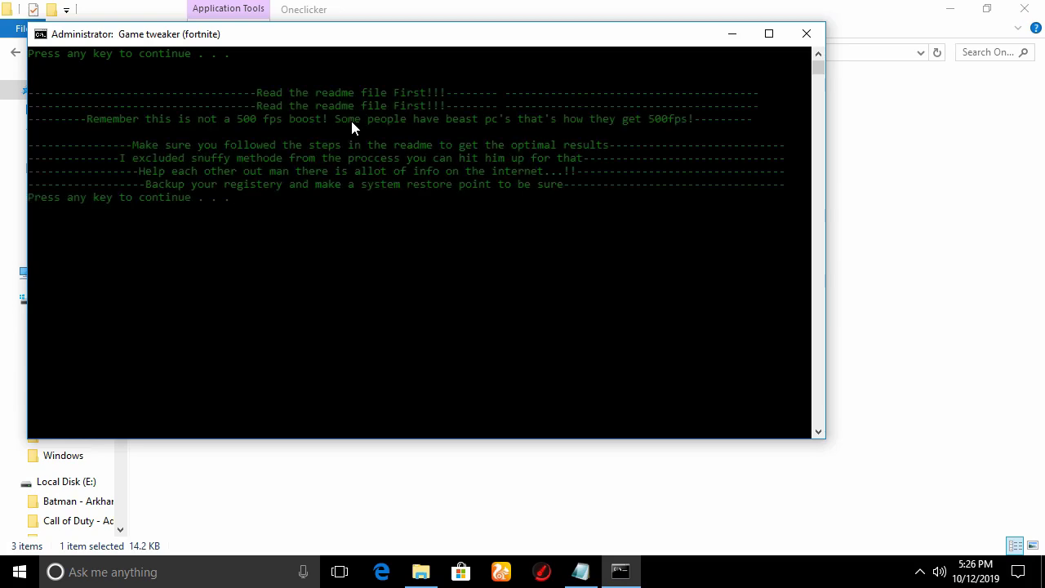
pyautogui.press('Return')
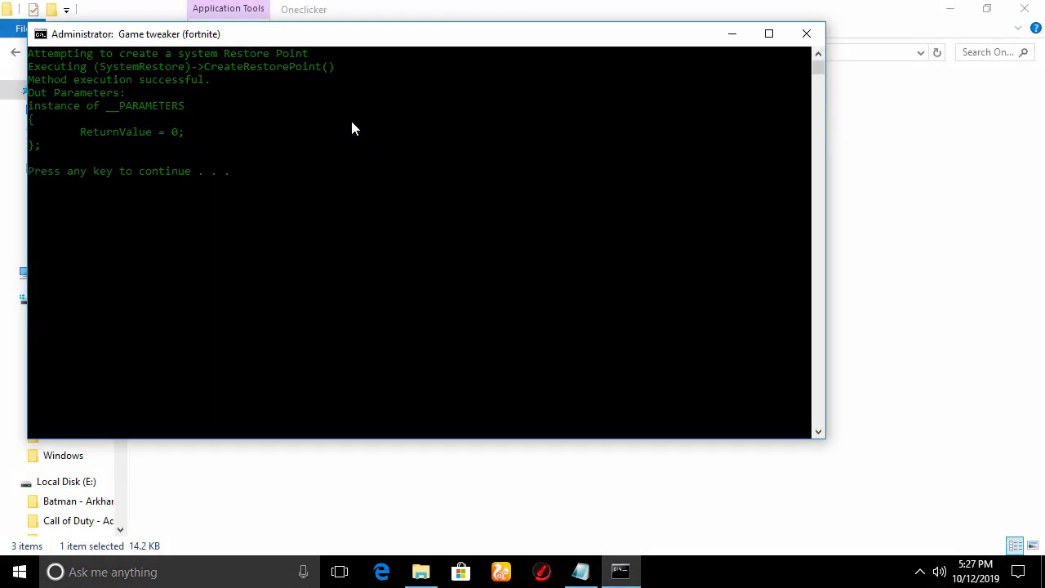
# Continue the Game tweaker (fortnite) script through all its stages, from Fortnite process priority to disabling the Xbox services, and finish it
pyautogui.press('Return')
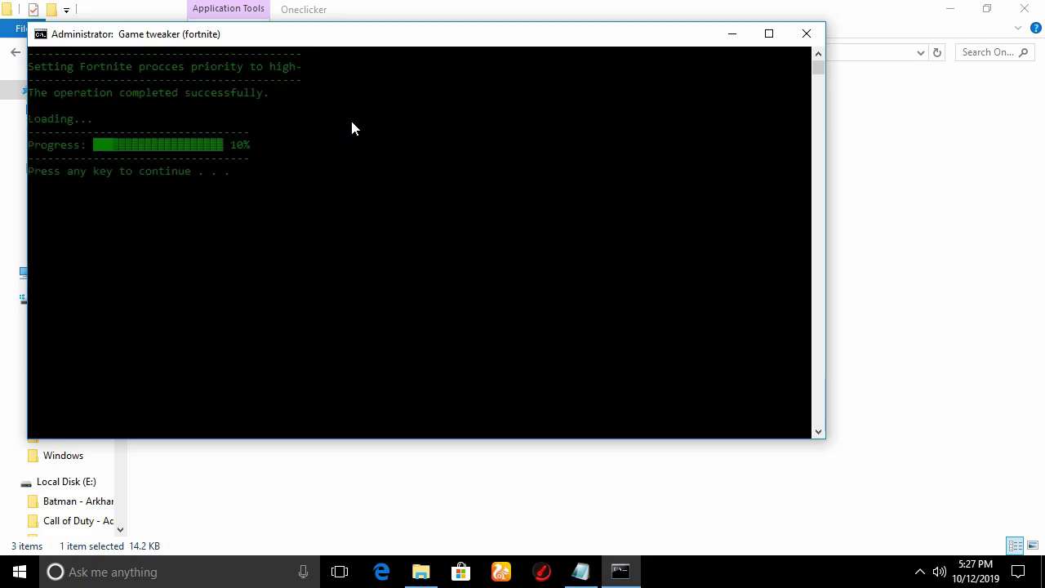
pyautogui.press('Return')
pyautogui.press('Return')
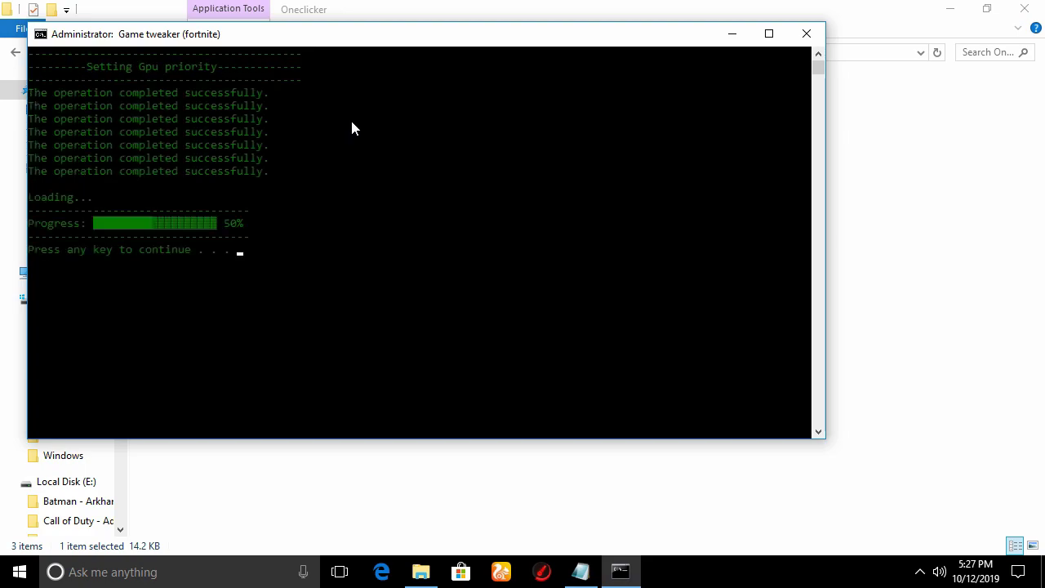
pyautogui.press('Return')
pyautogui.press('Return')
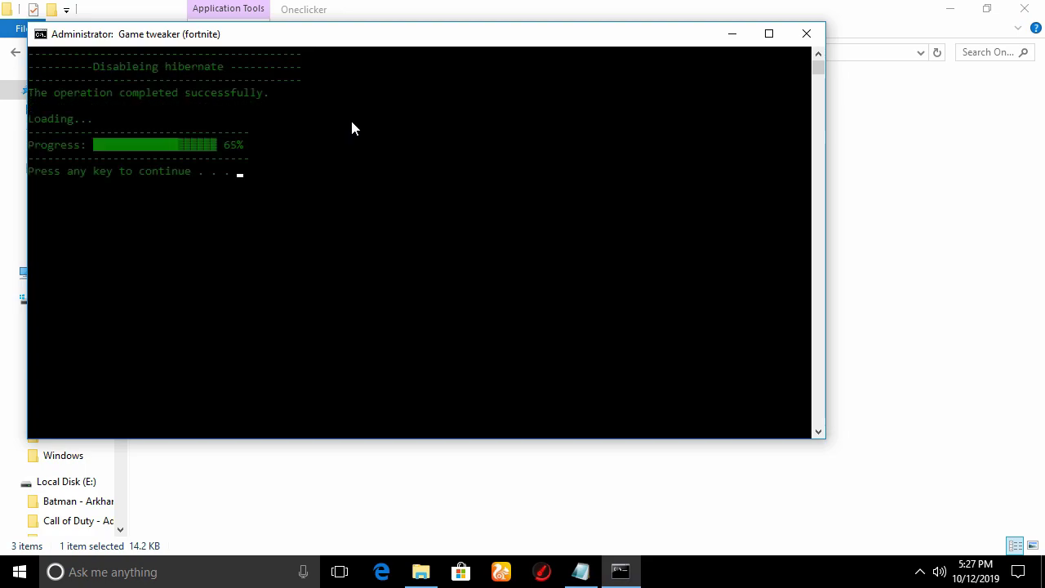
pyautogui.press('Return')
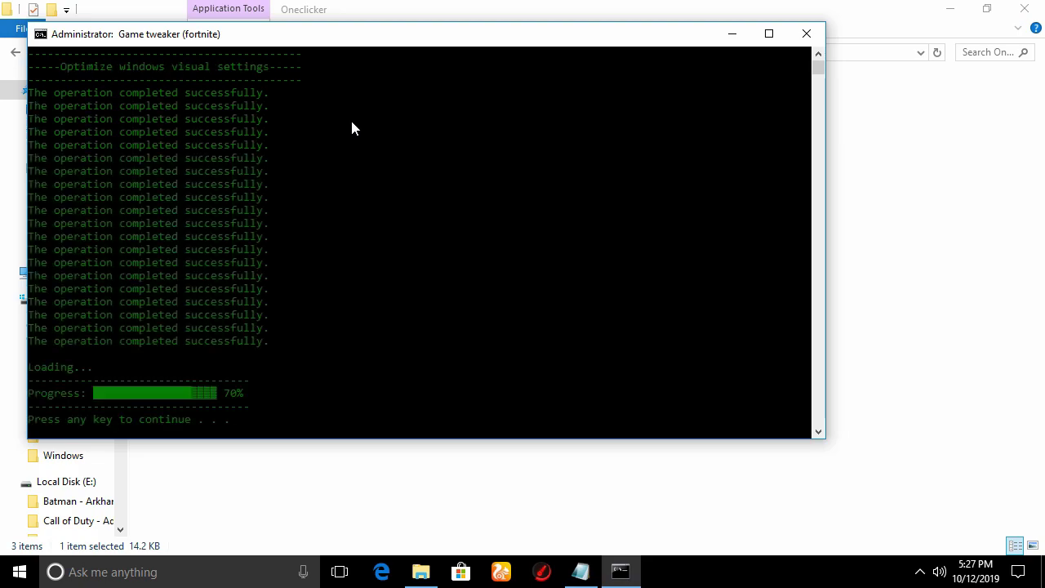
pyautogui.press('Return')
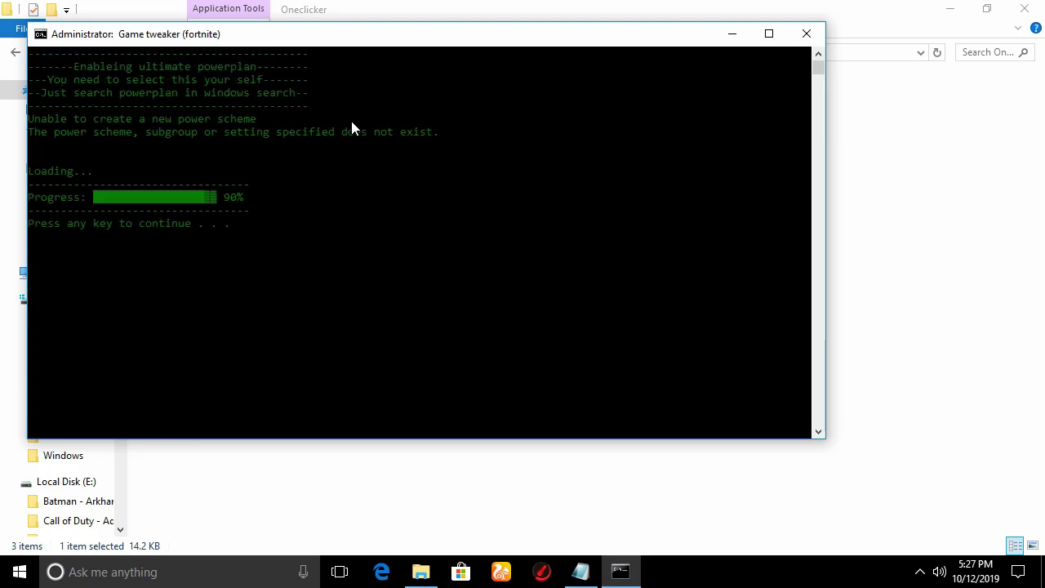
pyautogui.press('Return')
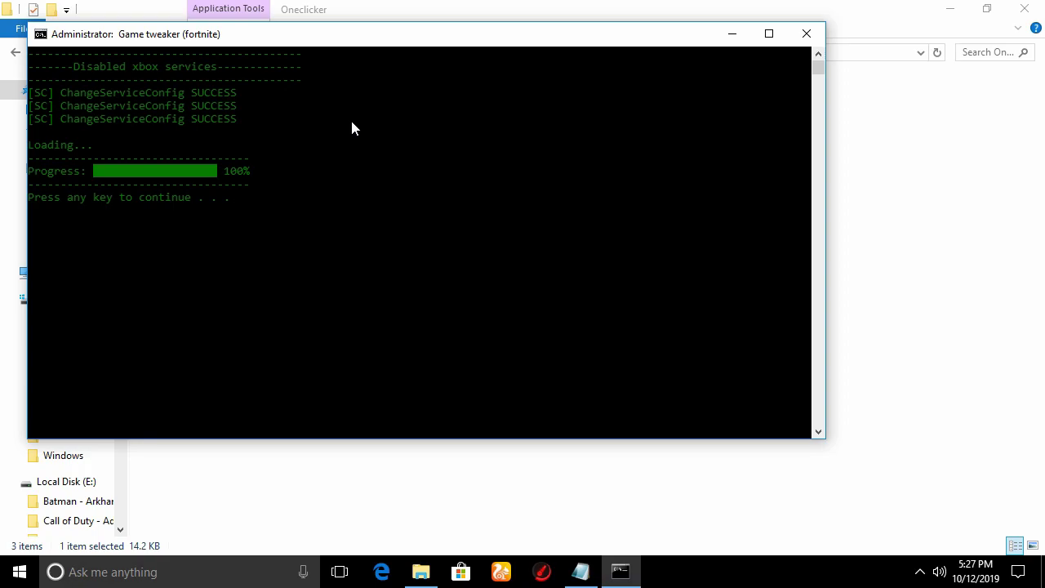
pyautogui.press('Return')
pyautogui.press('Return')
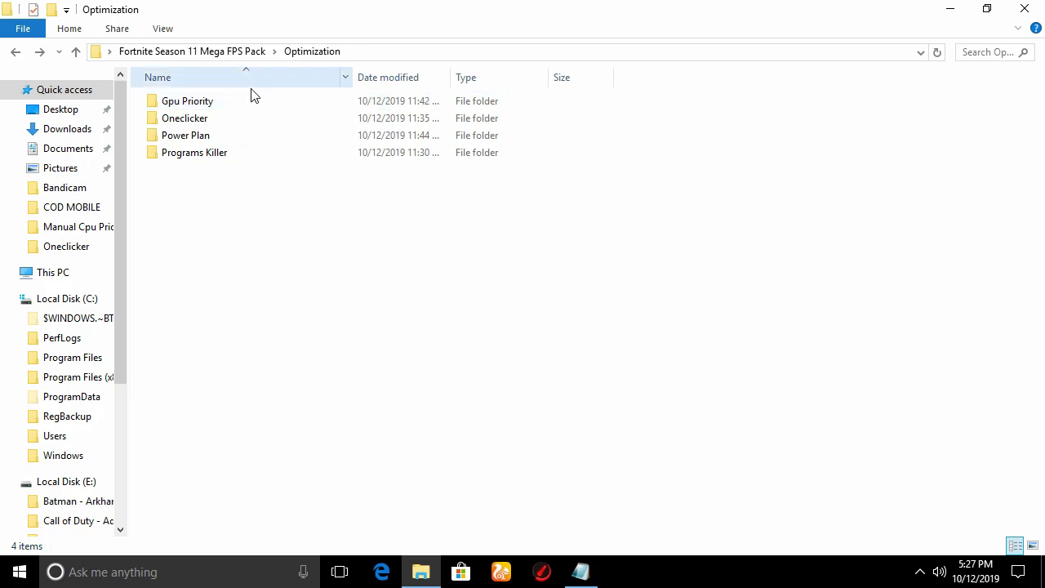
# Merge the Disable Xbox DVR & Gamebar registry file from the pack's Optimization > Gpu Priority > Performance folder into the registry
pyautogui.doubleClick(187, 101)
pyautogui.click(160, 101)
pyautogui.doubleClick(169, 102)
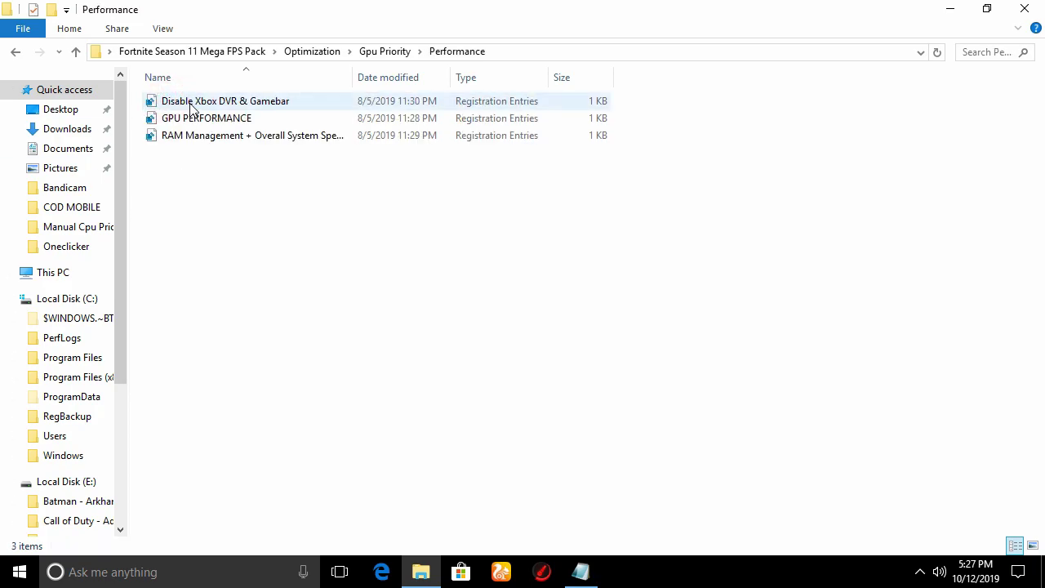
pyautogui.doubleClick(190, 103)
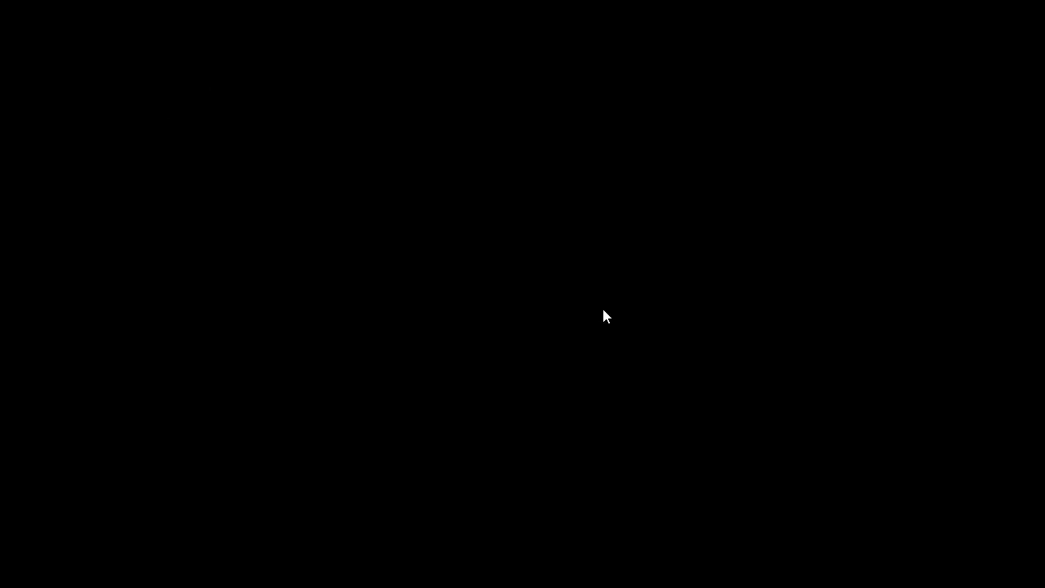
pyautogui.click(605, 316)
pyautogui.click(640, 312)
pyautogui.click(703, 294)
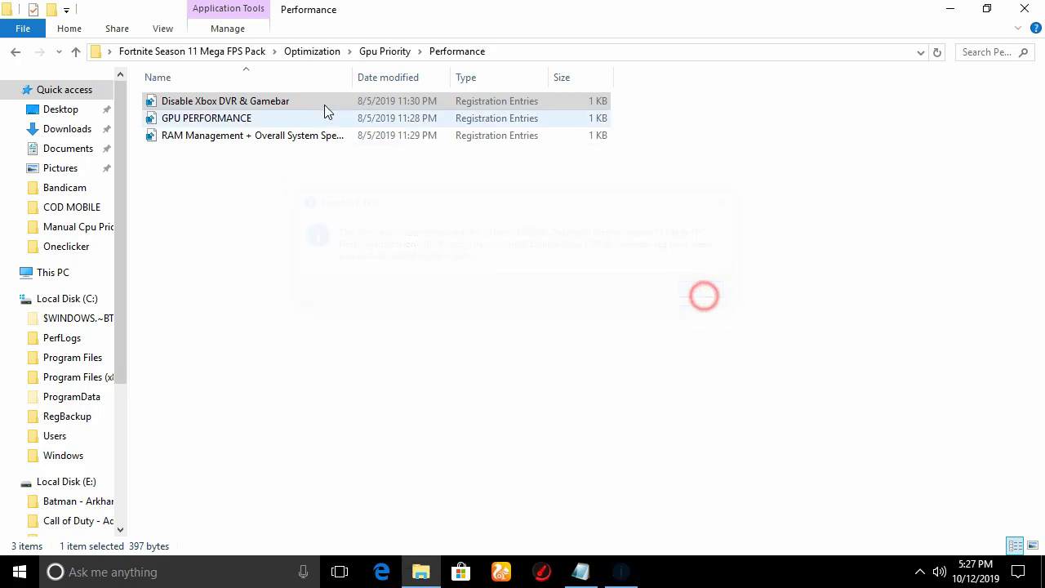
# Merge the GPU PERFORMANCE registry file into the registry
pyautogui.click(294, 135)
pyautogui.doubleClick(283, 119)
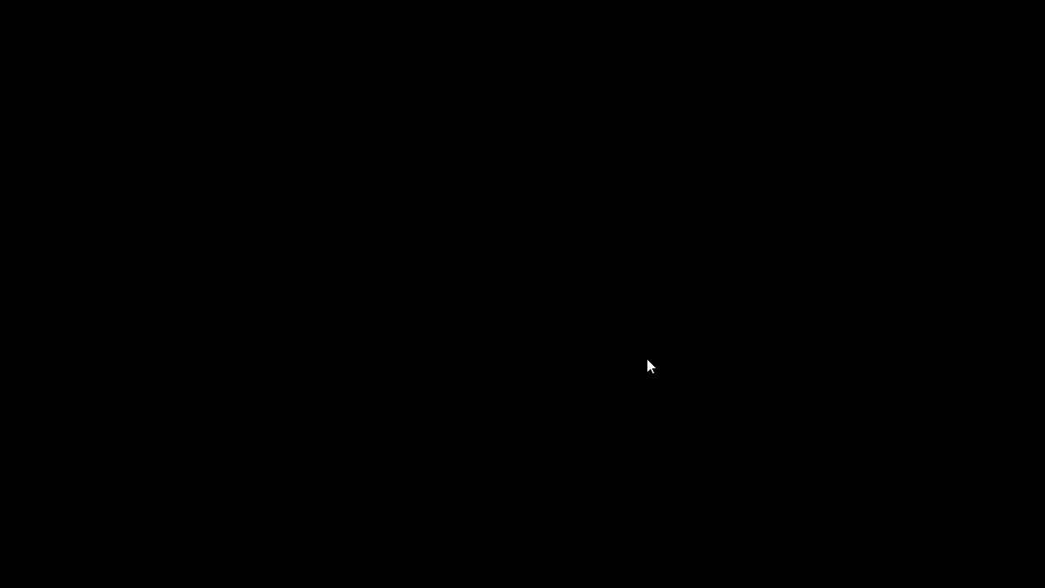
pyautogui.click(649, 364)
pyautogui.click(658, 311)
pyautogui.click(700, 298)
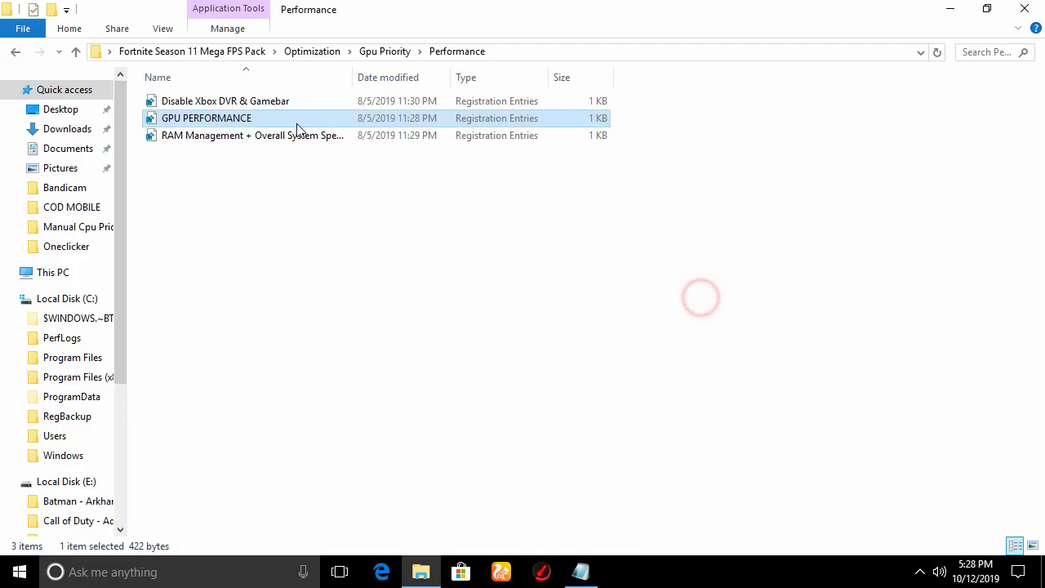
# Merge the RAM Management + Overall System Speed registry file into the registry
pyautogui.click(304, 137)
pyautogui.press('Return')
pyautogui.click(653, 318)
pyautogui.click(700, 292)
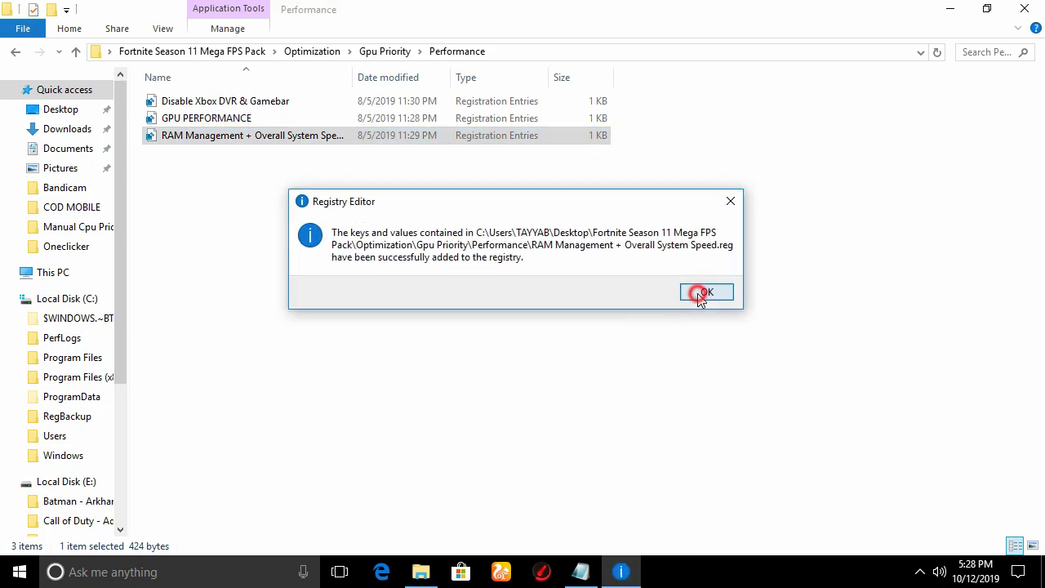
# Go back to the Gpu Priority folder and read the Regedit document's registry path and value changes
pyautogui.click(15, 56)
pyautogui.doubleClick(183, 118)
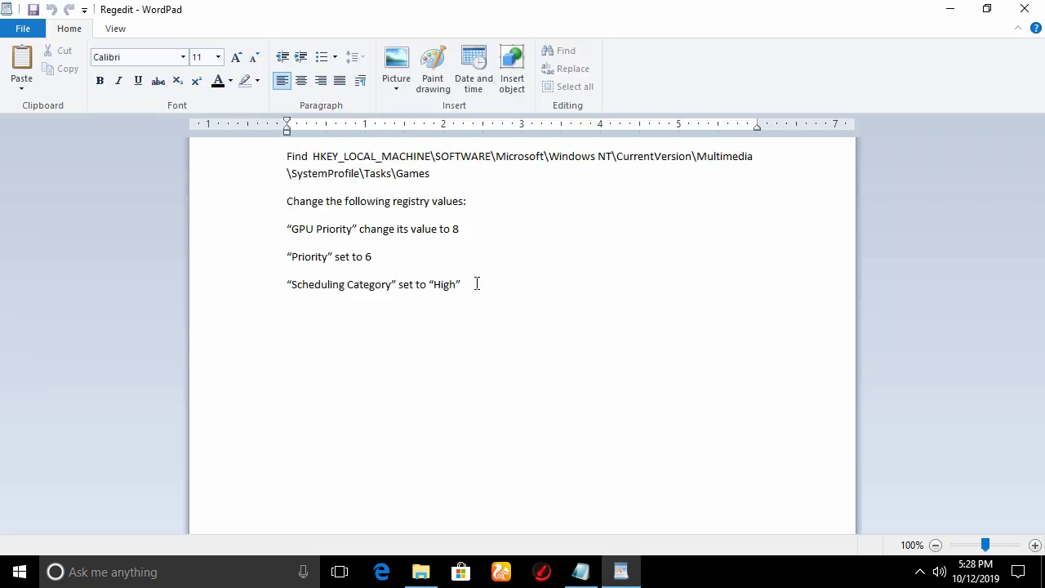
pyautogui.moveTo(477, 283); pyautogui.dragTo(245, 163)
pyautogui.click(457, 375)
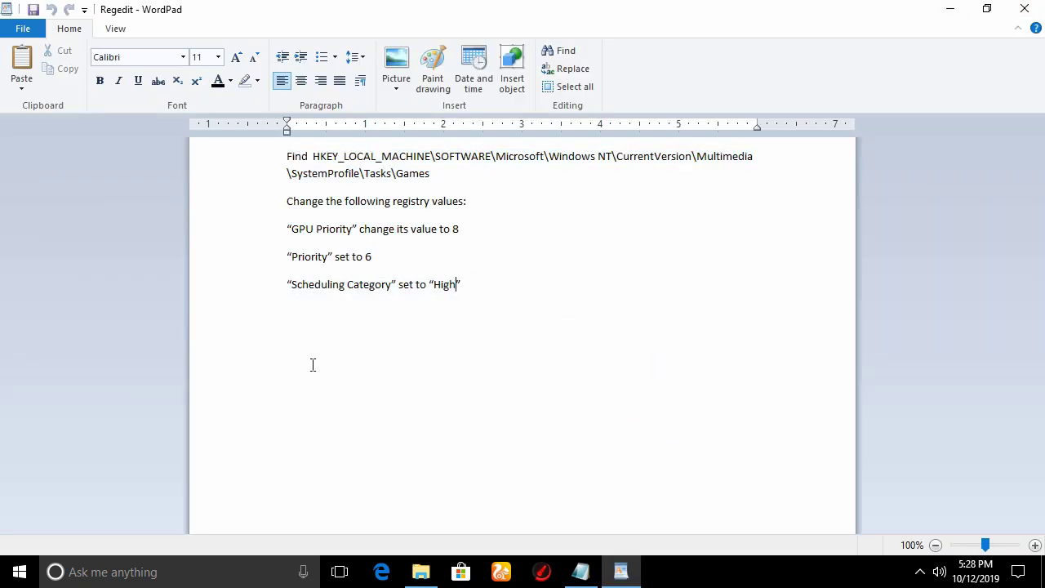
# Open Registry Editor and expand HKEY_LOCAL_MACHINE\SOFTWARE\Microsoft
pyautogui.press('super+r')
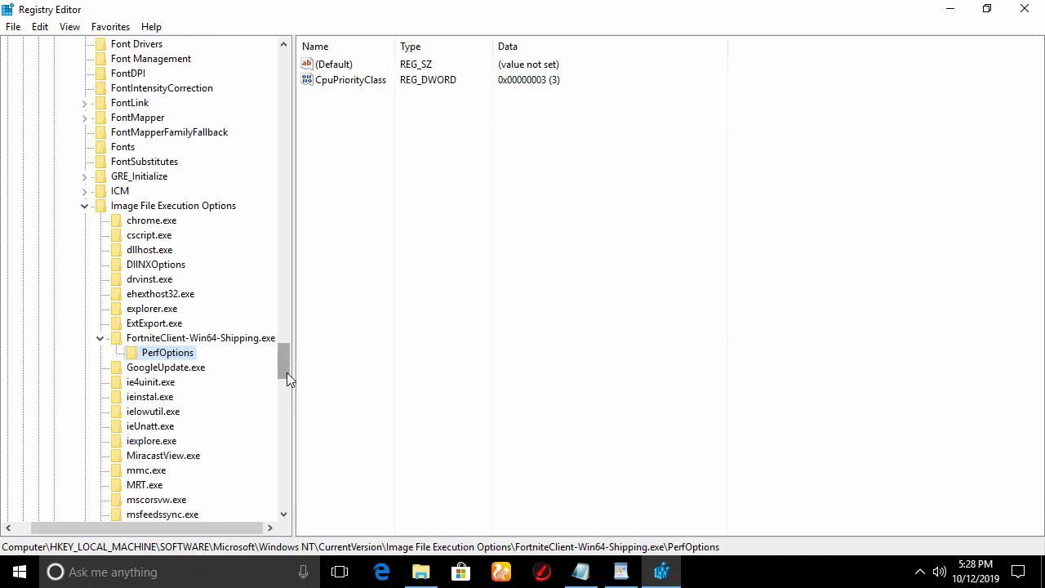
pyautogui.moveTo(287, 372); pyautogui.dragTo(292, 84)
pyautogui.click(25, 176)
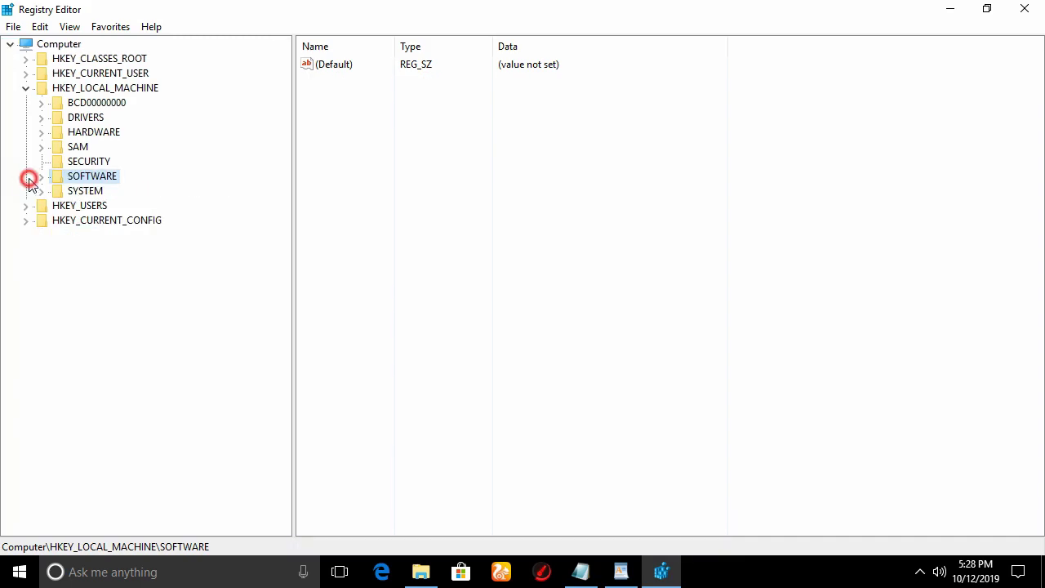
pyautogui.doubleClick(98, 175)
pyautogui.doubleClick(102, 352)
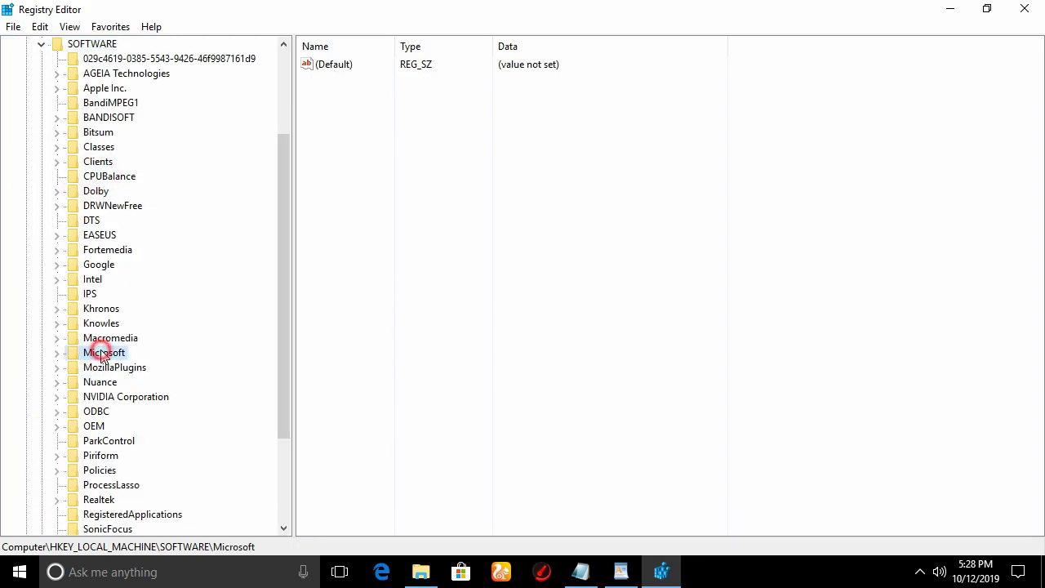
pyautogui.doubleClick(102, 352)
pyautogui.scroll(-20, 179, 350)
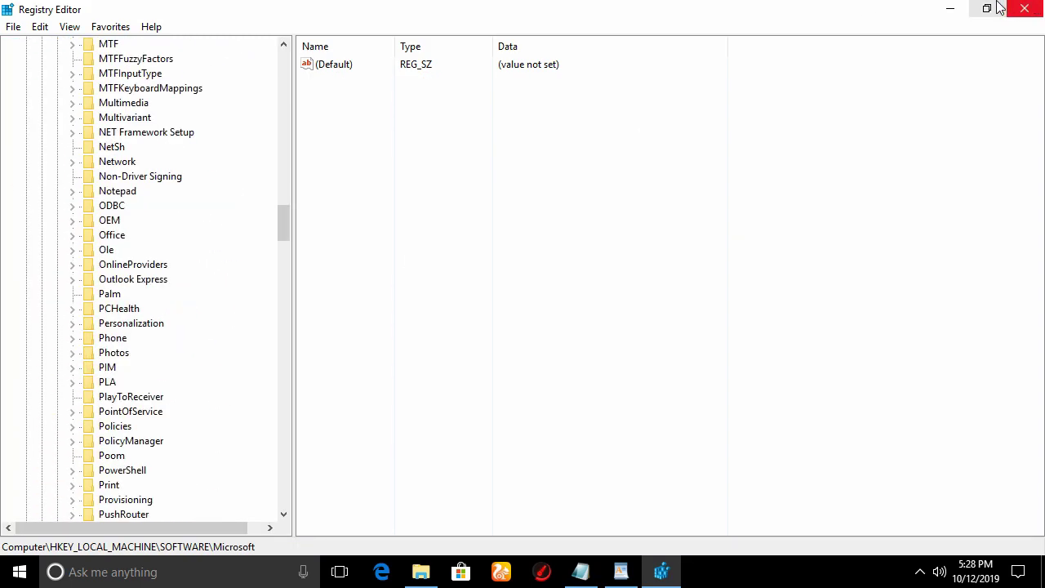
# Check the rest of the key path after Microsoft in the Regedit document and return to Registry Editor
pyautogui.click(949, 9)
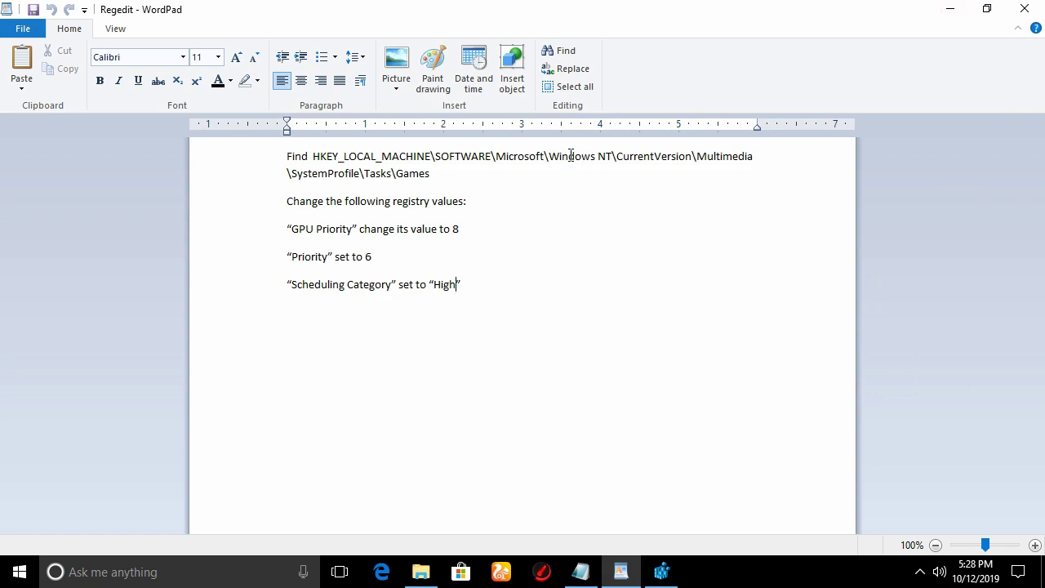
pyautogui.moveTo(554, 158); pyautogui.dragTo(450, 177)
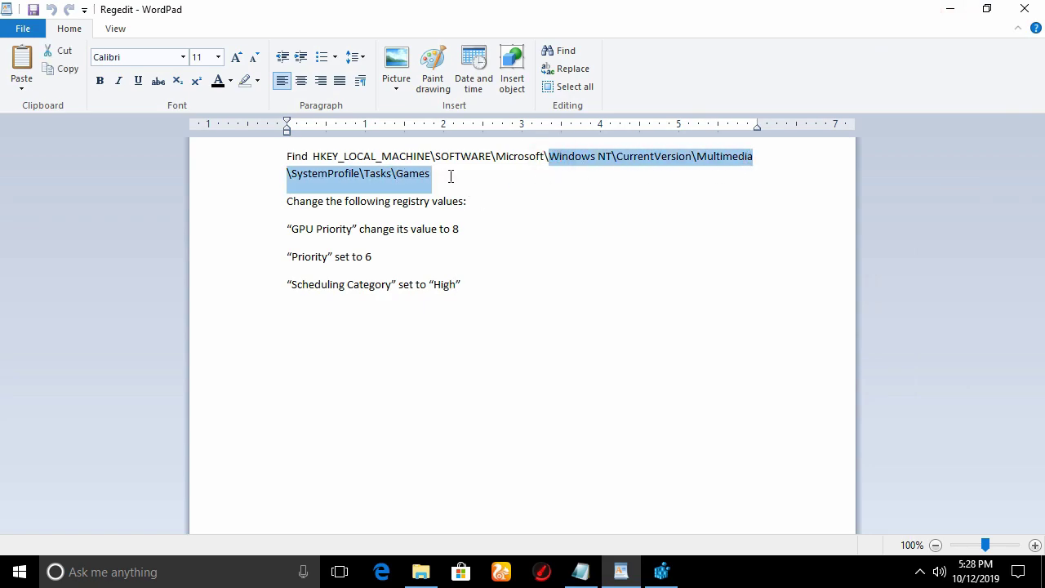
pyautogui.click(662, 571)
pyautogui.scroll(12, 241, 291)
pyautogui.scroll(12, 239, 290)
pyautogui.scroll(-20, 244, 290)
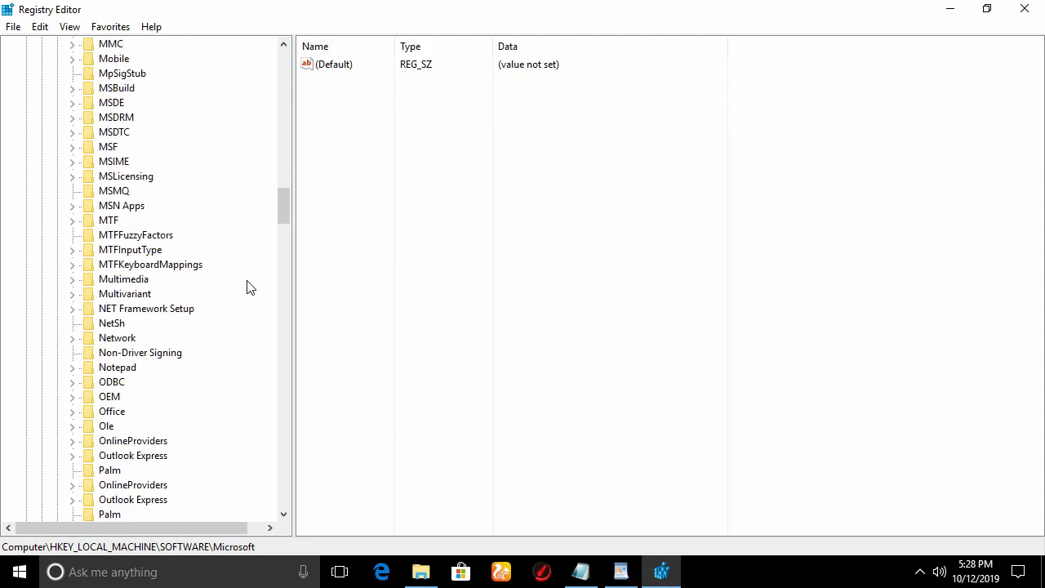
pyautogui.doubleClick(131, 148)
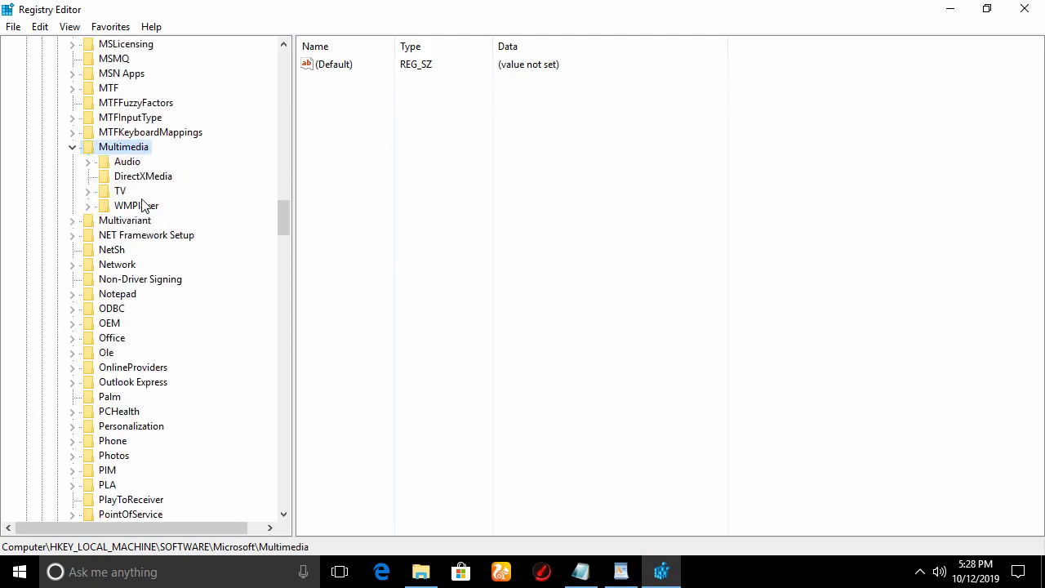
pyautogui.scroll(20, 159, 220)
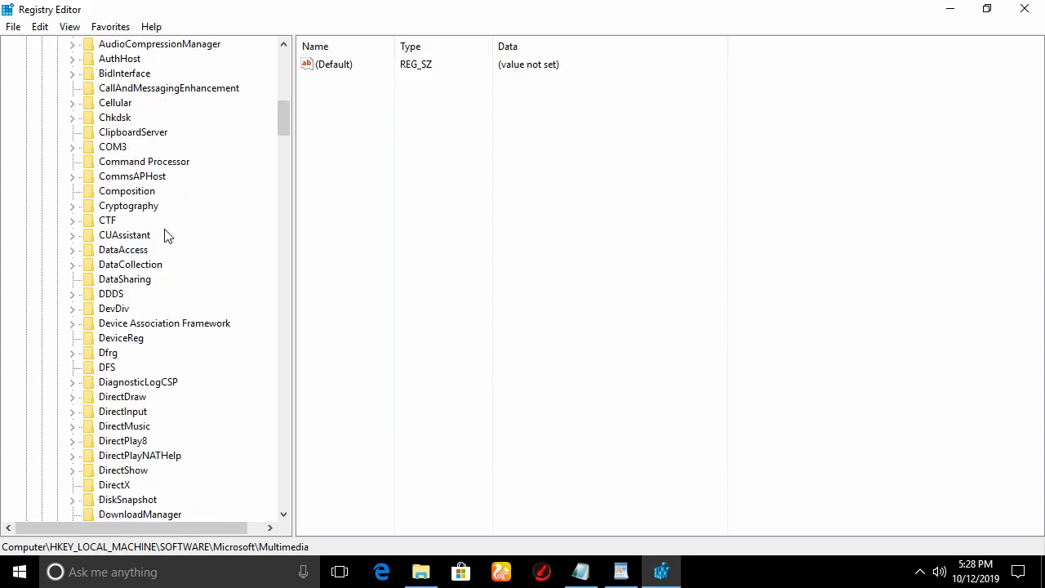
pyautogui.scroll(-20, 117, 275)
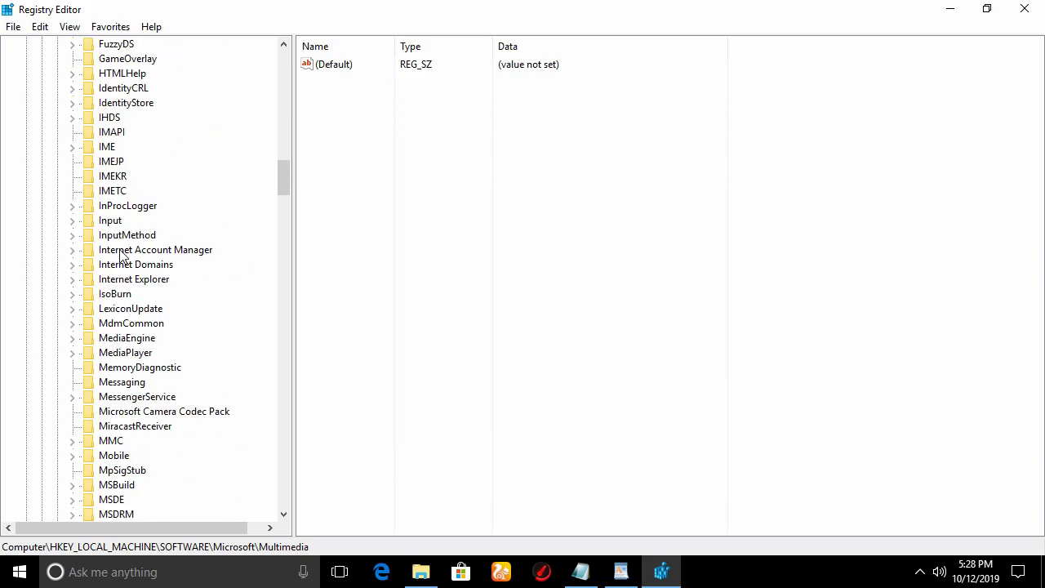
# Expand the Windows NT\CurrentVersion key under Microsoft
pyautogui.scroll(-12, 127, 228)
pyautogui.click(132, 205)
pyautogui.scroll(-4, 135, 208)
pyautogui.doubleClick(145, 59)
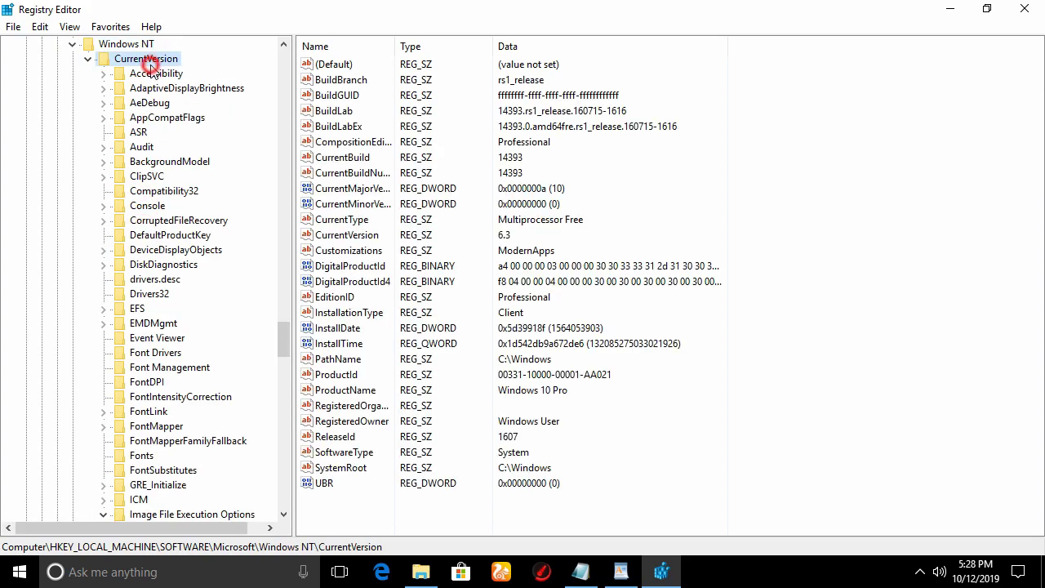
pyautogui.doubleClick(147, 61)
# Collapse the Image File Execution Options key under CurrentVersion
pyautogui.scroll(-5, 180, 181)
pyautogui.scroll(-1, 179, 182)
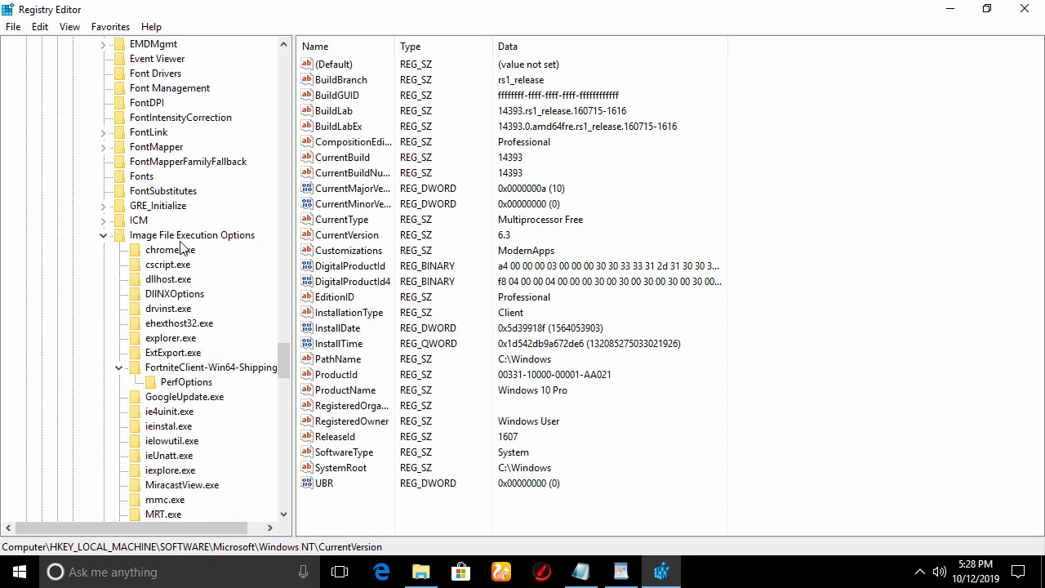
pyautogui.scroll(2, 124, 322)
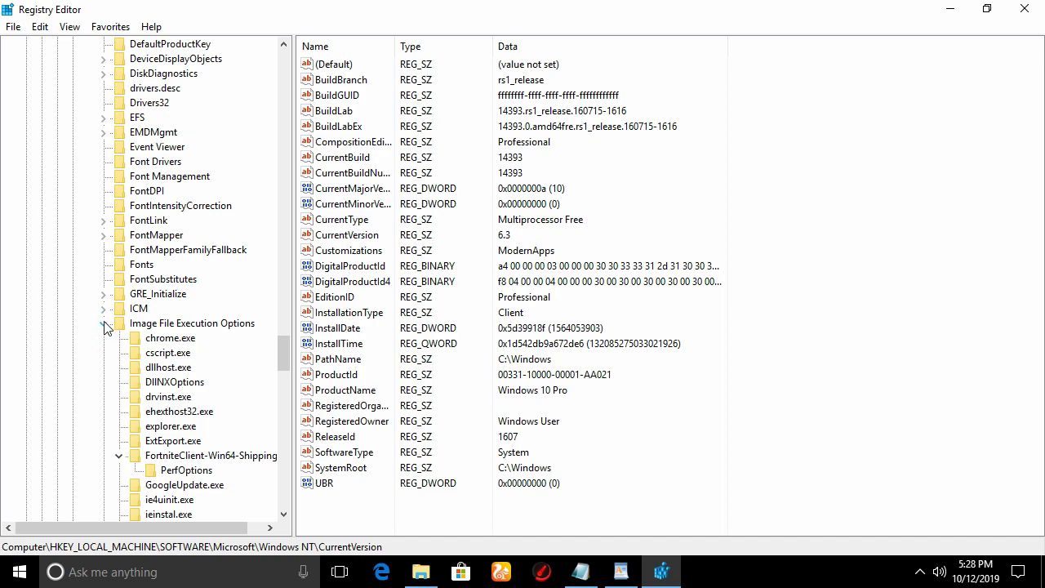
pyautogui.click(100, 325)
# Open the Multimedia\SystemProfile\Tasks\Games key under Windows NT\CurrentVersion
pyautogui.scroll(1, 180, 169)
pyautogui.scroll(6, 180, 170)
pyautogui.scroll(-11, 204, 179)
pyautogui.doubleClick(155, 249)
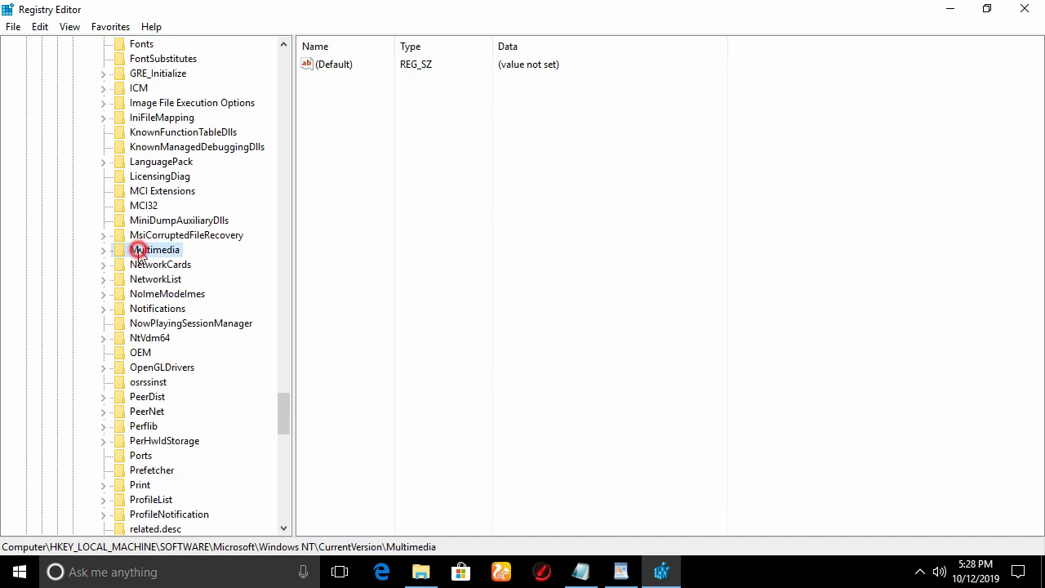
pyautogui.doubleClick(165, 268)
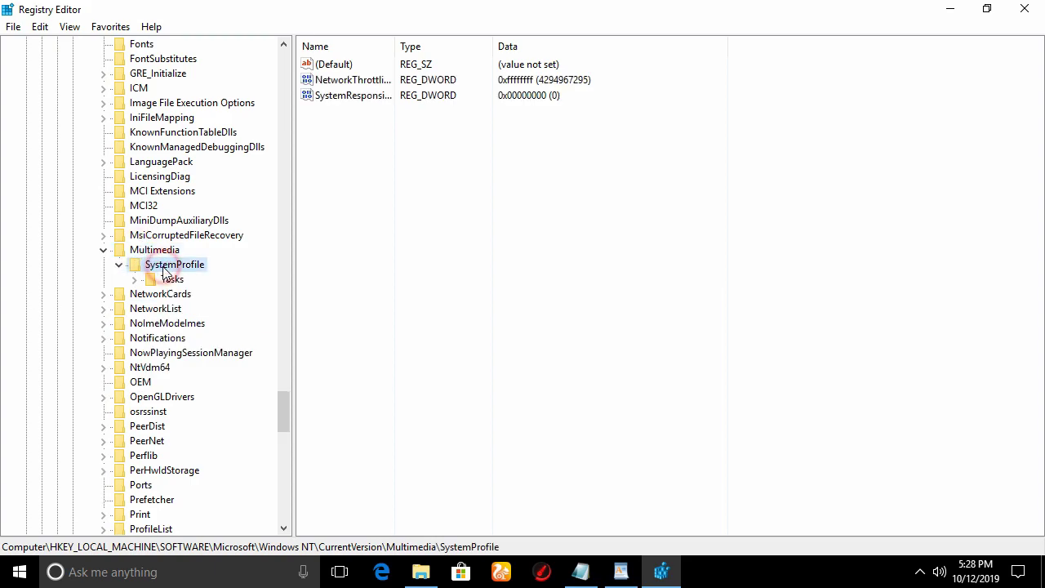
pyautogui.doubleClick(167, 279)
pyautogui.click(195, 293)
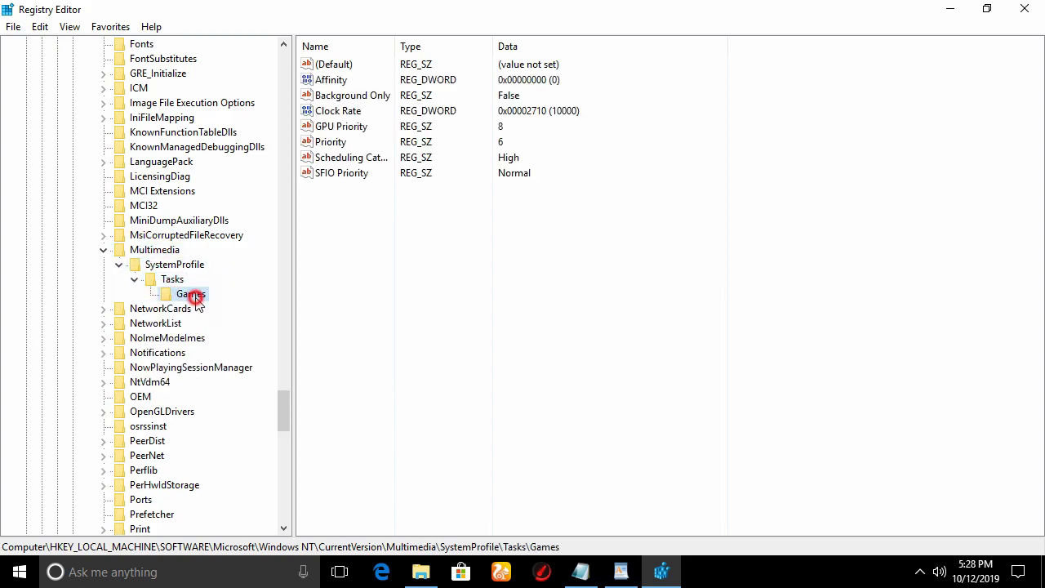
# Set GPU Priority to 8 and Priority to 6 in the Games key
pyautogui.doubleClick(371, 131)
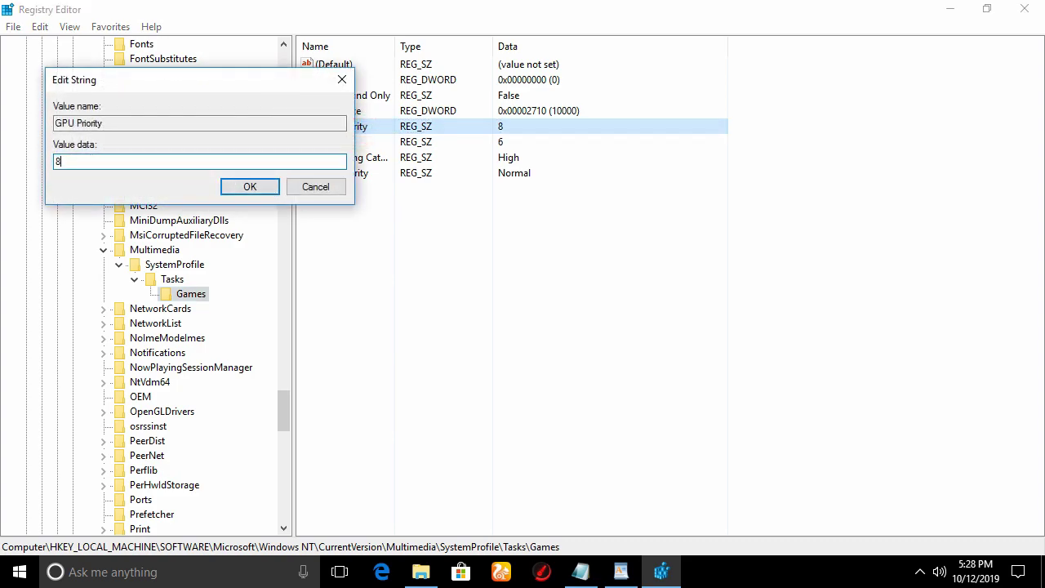
pyautogui.press('Return')
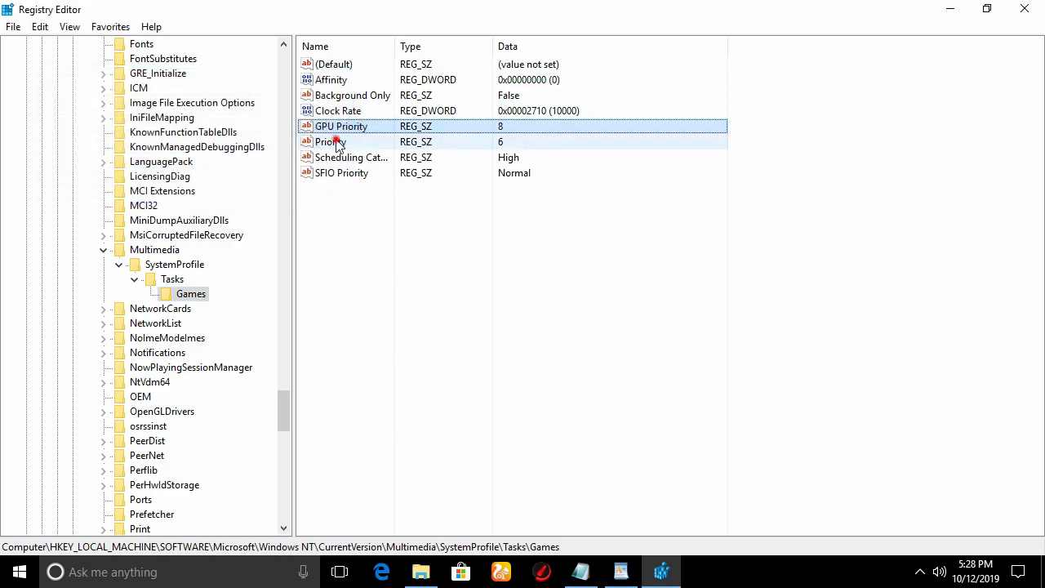
pyautogui.doubleClick(334, 141)
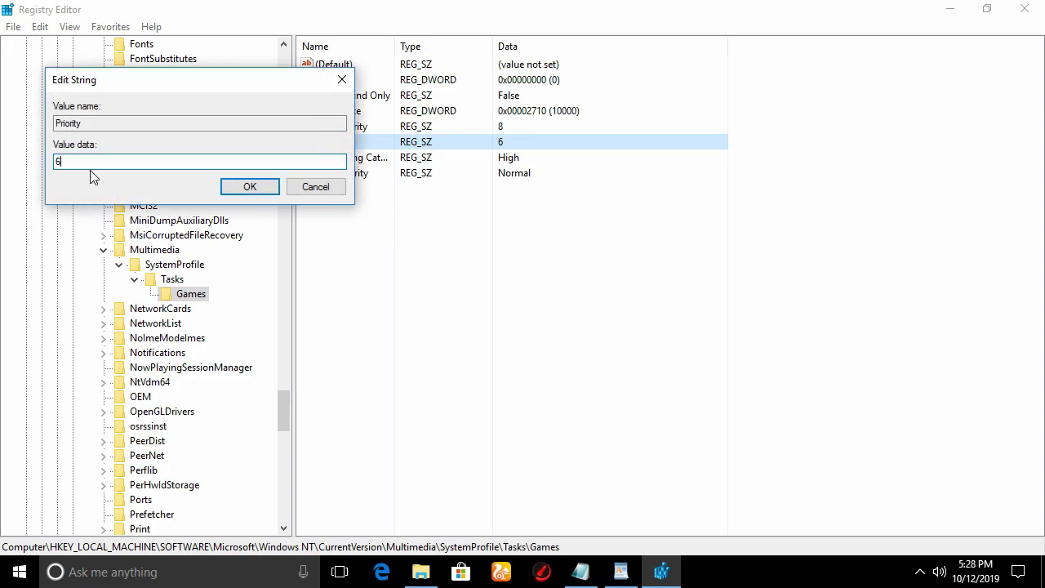
pyautogui.press('Return')
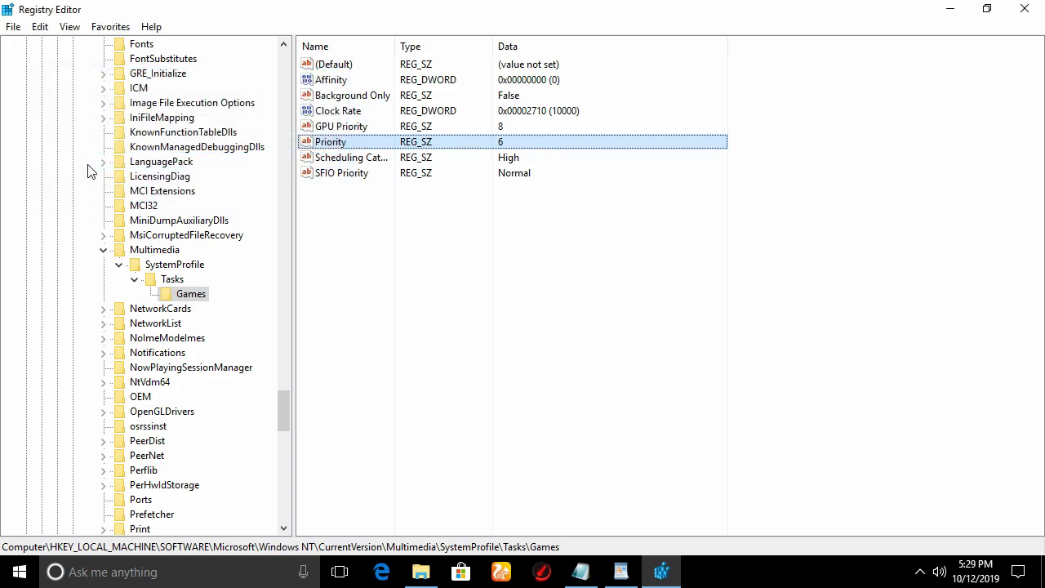
# Set Scheduling Category to High in the Games key and close the registry editor and the Regedit instructions document
pyautogui.doubleClick(358, 160)
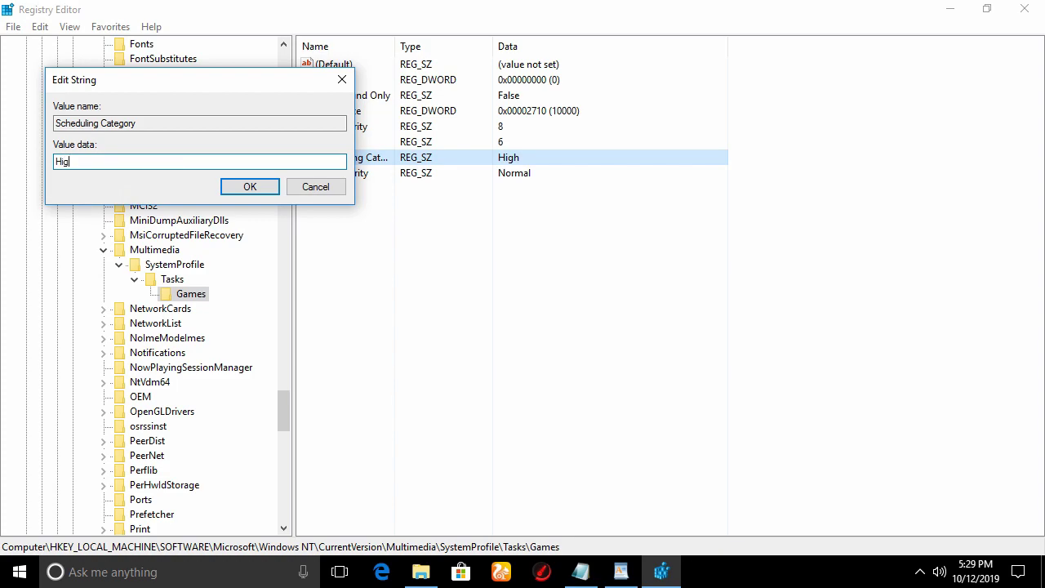
pyautogui.click(260, 191)
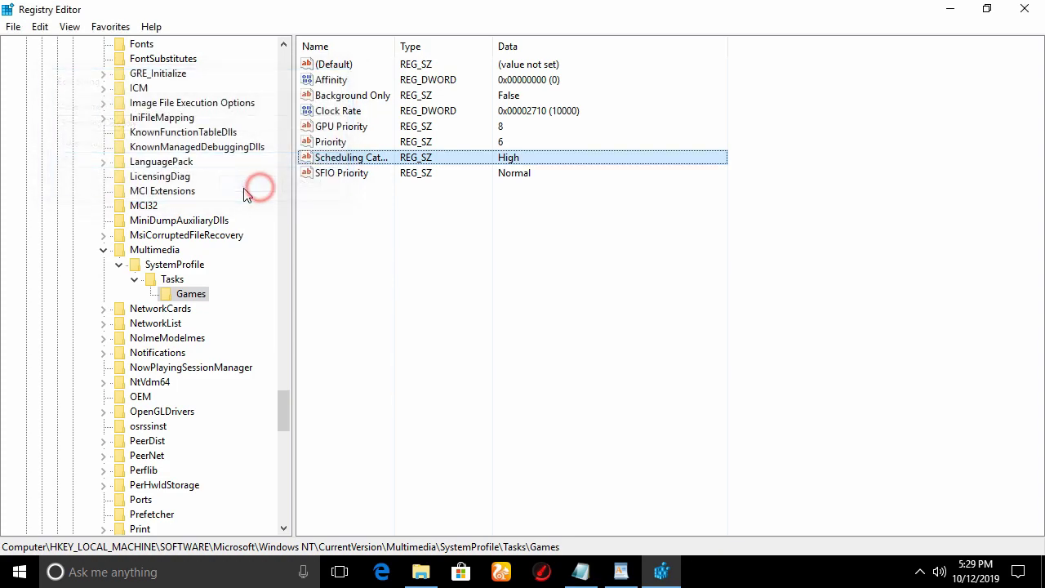
pyautogui.click(1027, 7)
pyautogui.click(745, 298)
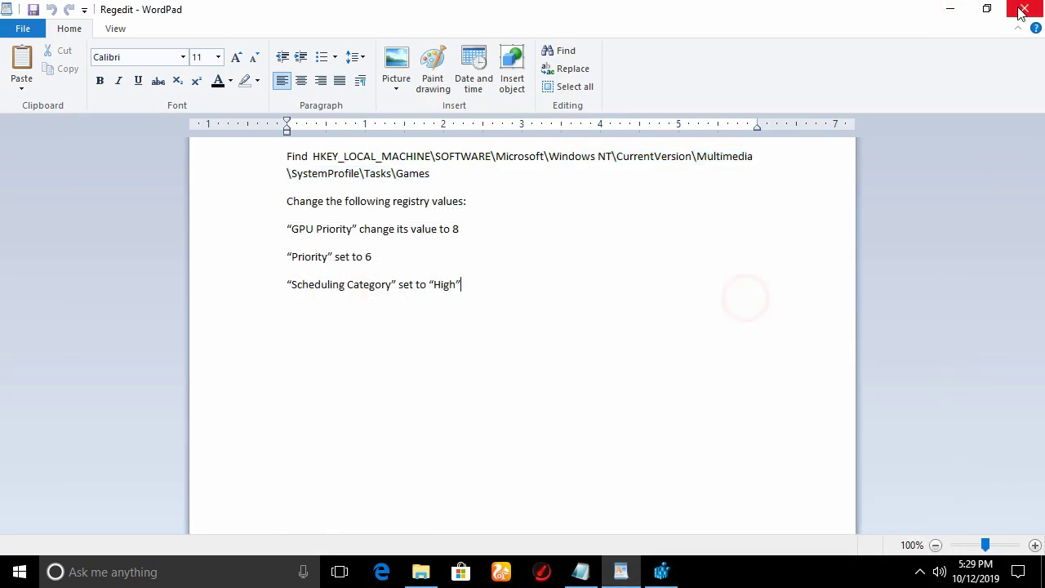
pyautogui.click(1023, 9)
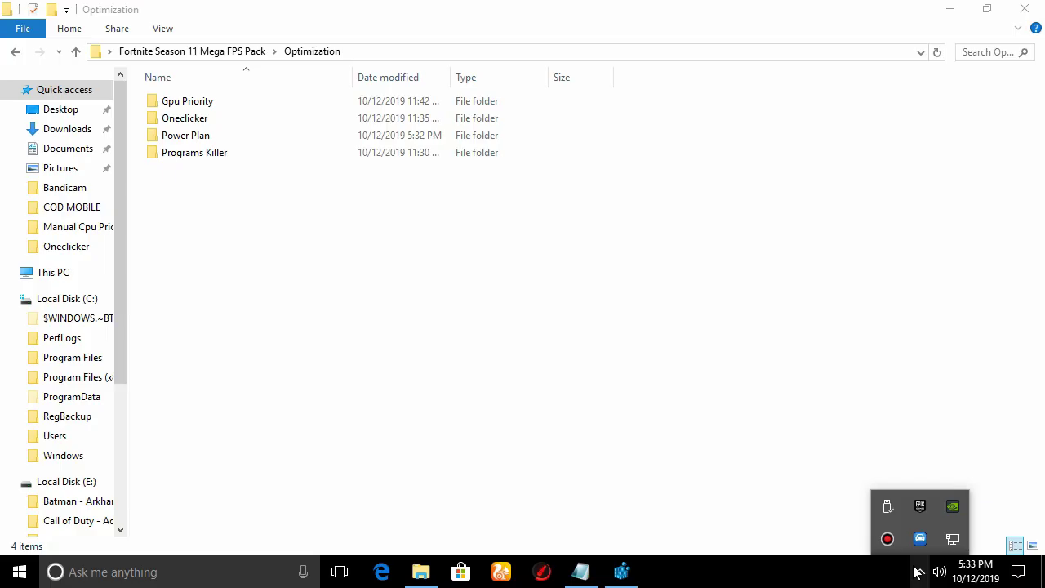
# Extract the parkcontrolsetup64 archive in the Power Plan folder of the Optimization pack
pyautogui.click(589, 303)
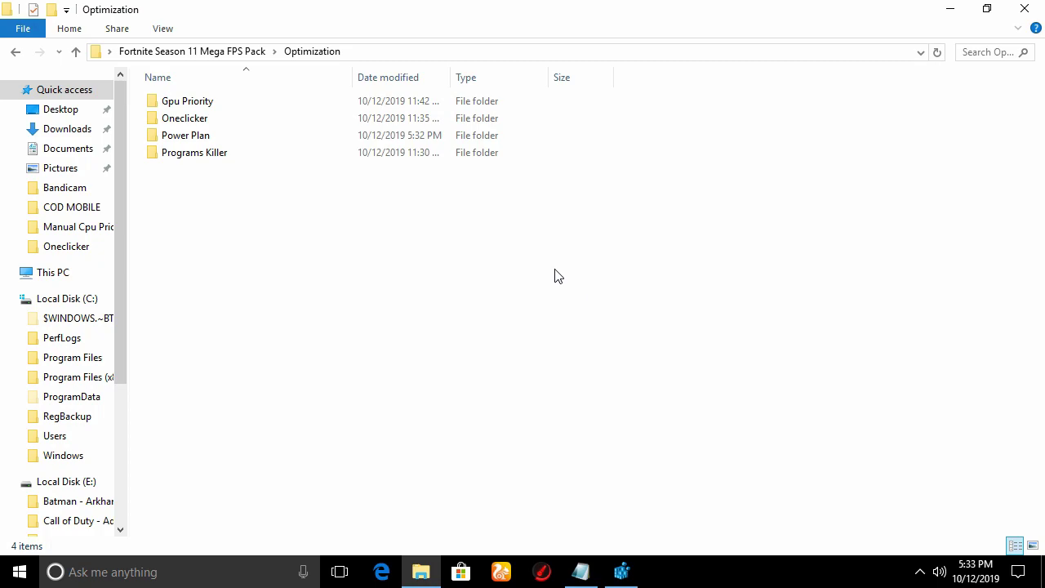
pyautogui.click(209, 137)
pyautogui.doubleClick(209, 137)
pyautogui.click(209, 102)
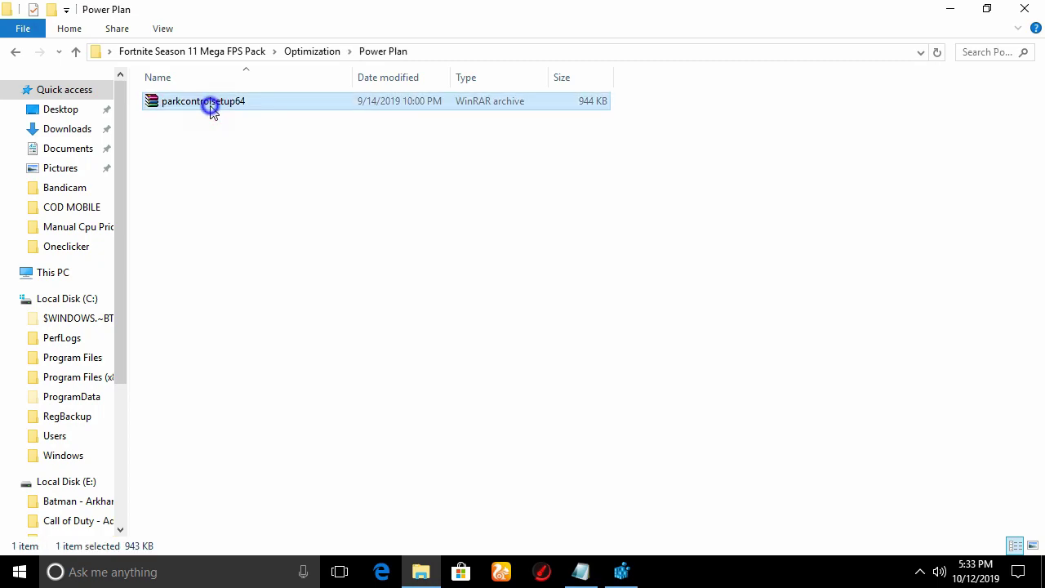
pyautogui.rightClick(209, 103)
pyautogui.click(275, 155)
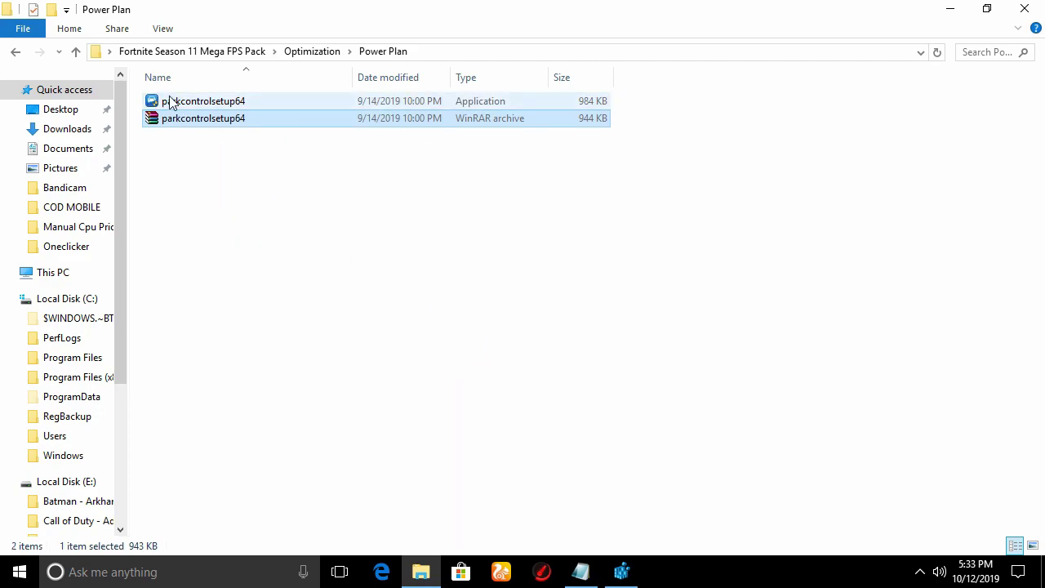
pyautogui.click(175, 100)
pyautogui.press('Return')
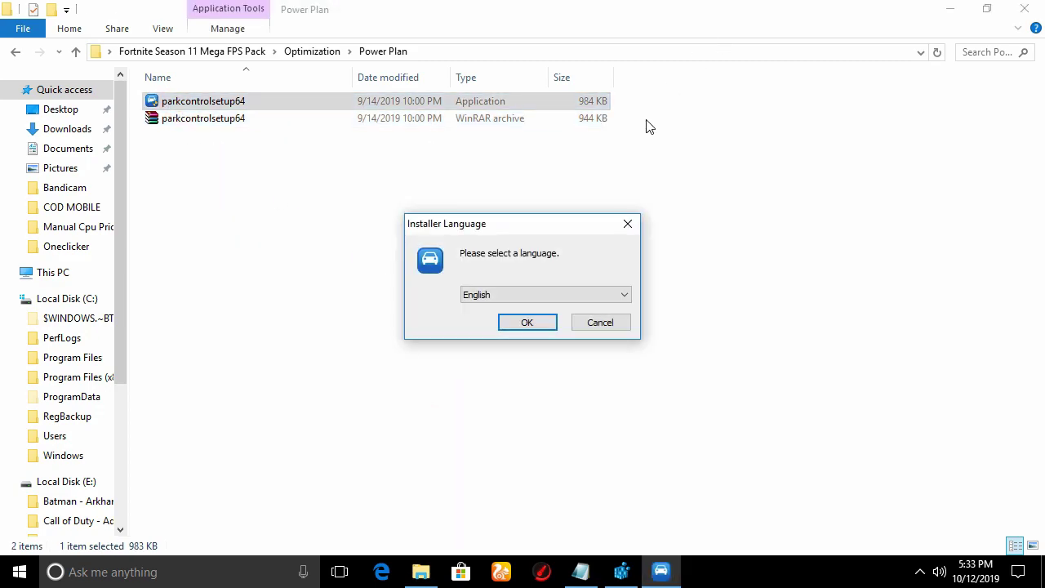
pyautogui.click(628, 224)
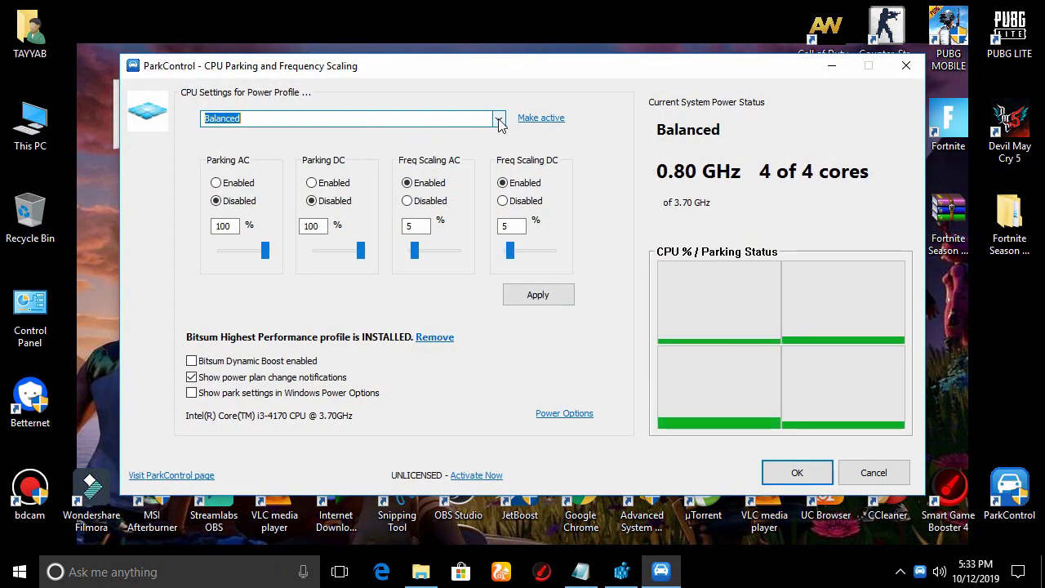
# Apply the Bitsum Highest Performance power profile in ParkControl and close its window
pyautogui.click(500, 119)
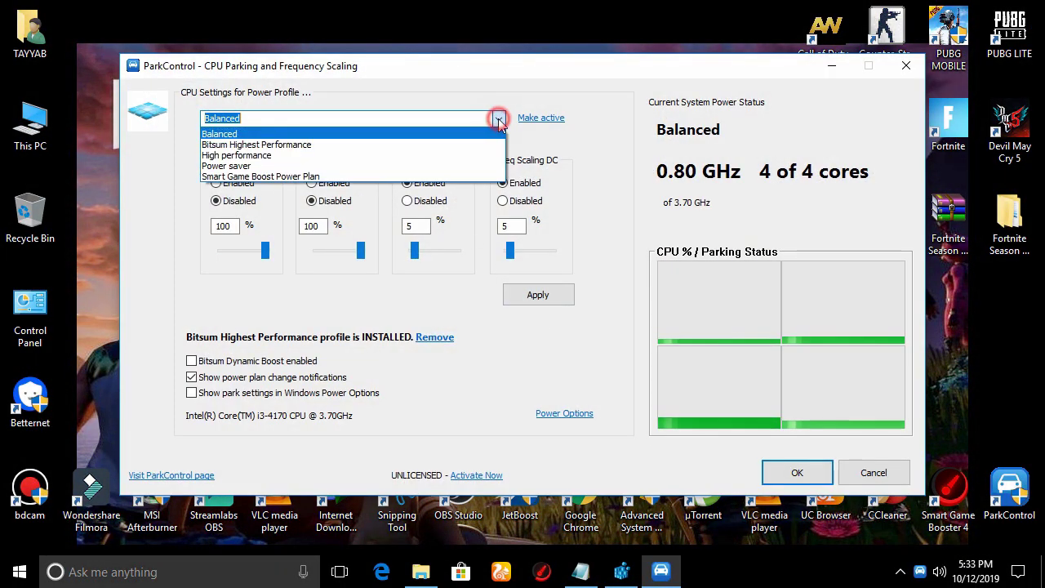
pyautogui.click(303, 146)
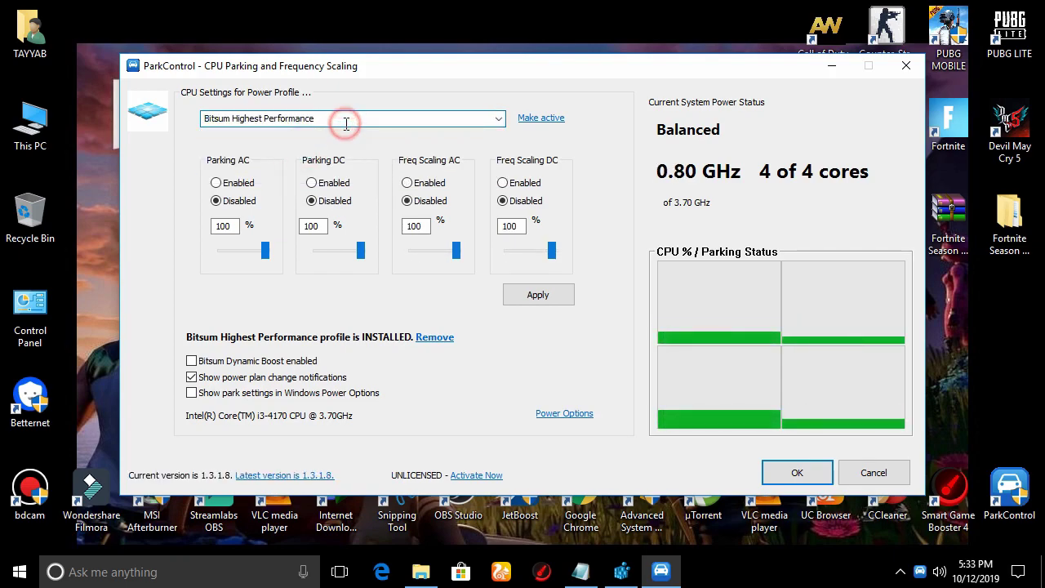
pyautogui.click(548, 299)
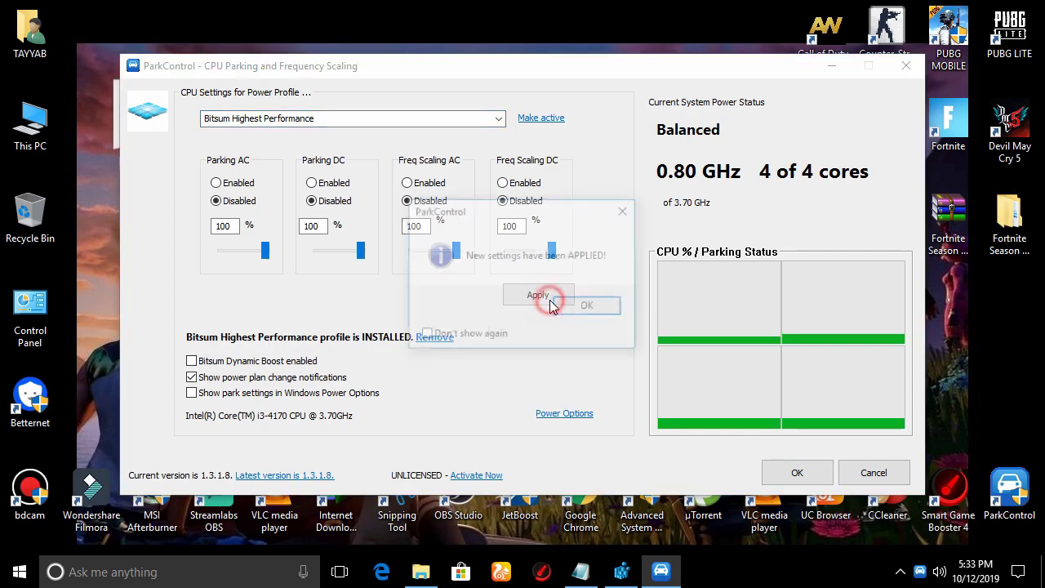
pyautogui.click(589, 310)
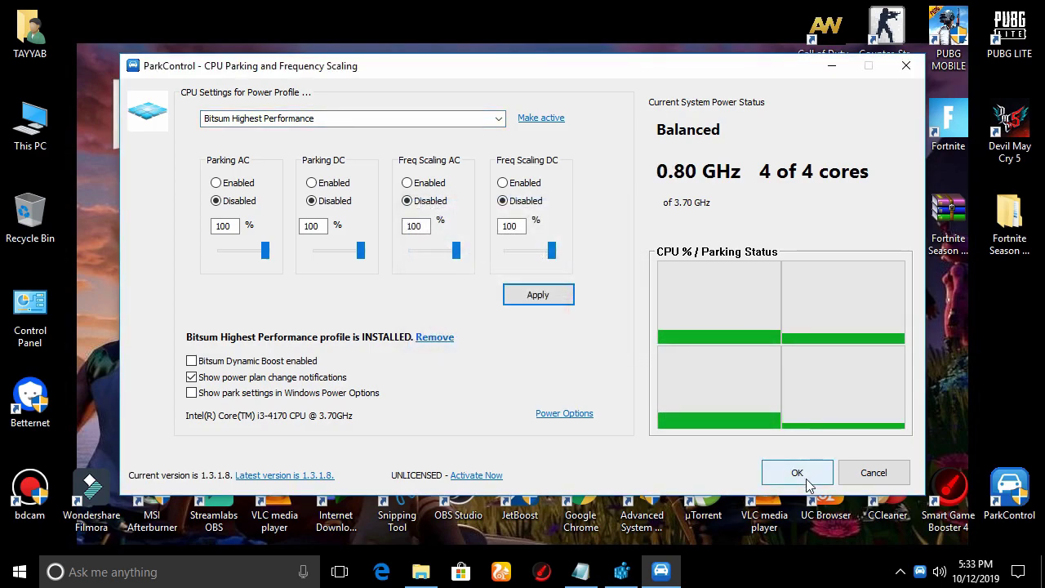
pyautogui.click(797, 473)
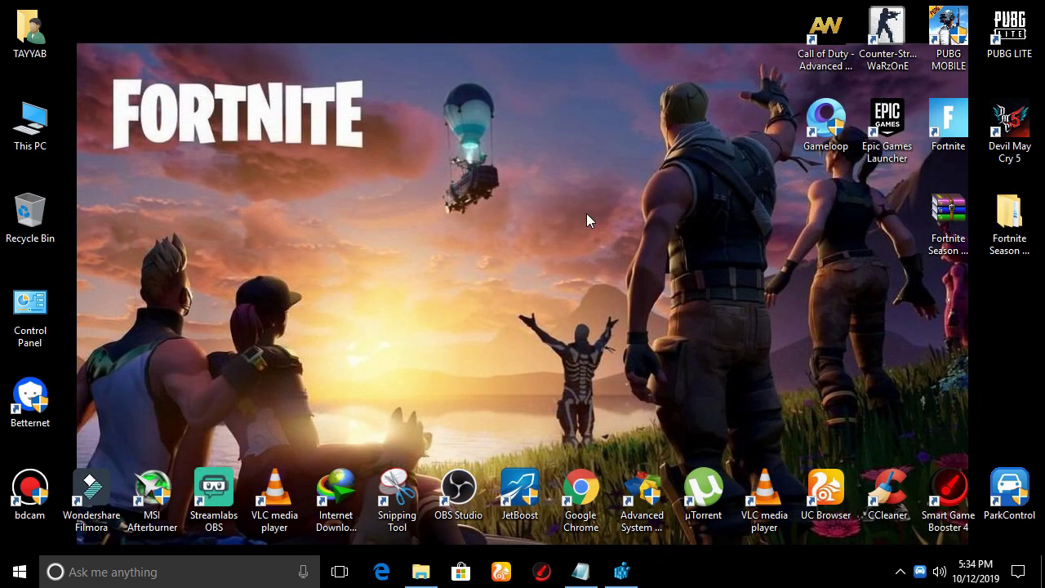